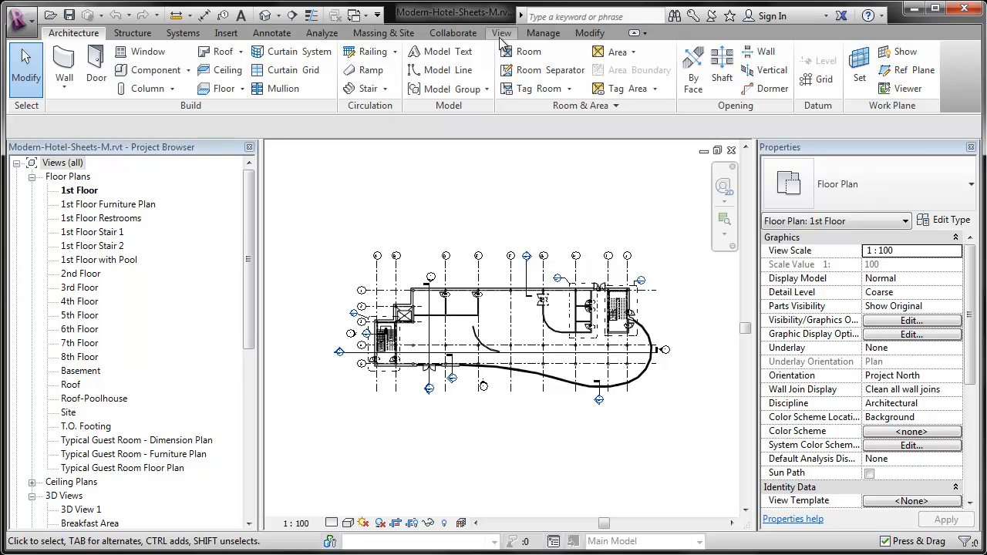
# Create a new sheet using the A1 metric titleblock and the New placeholder option.
pyautogui.click(500, 35)
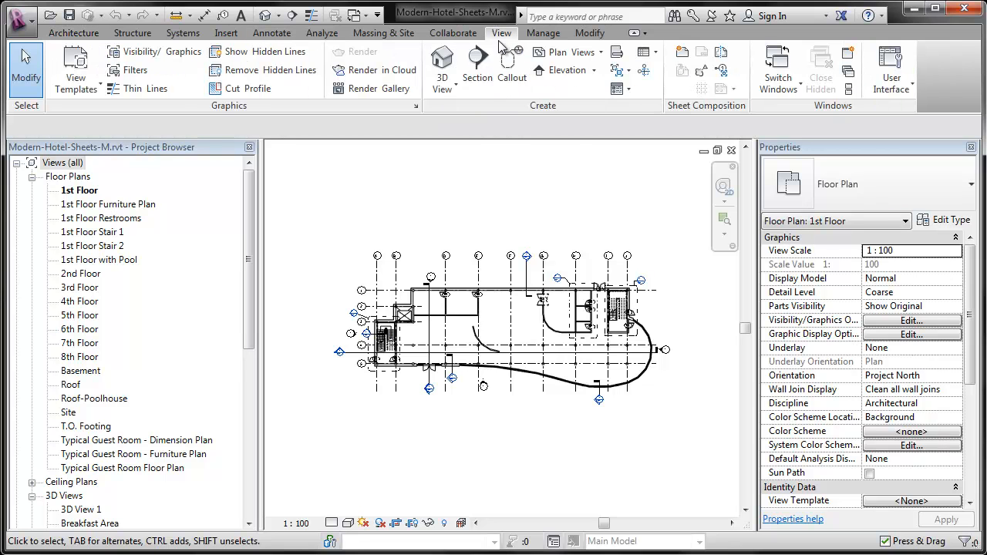
pyautogui.click(678, 57)
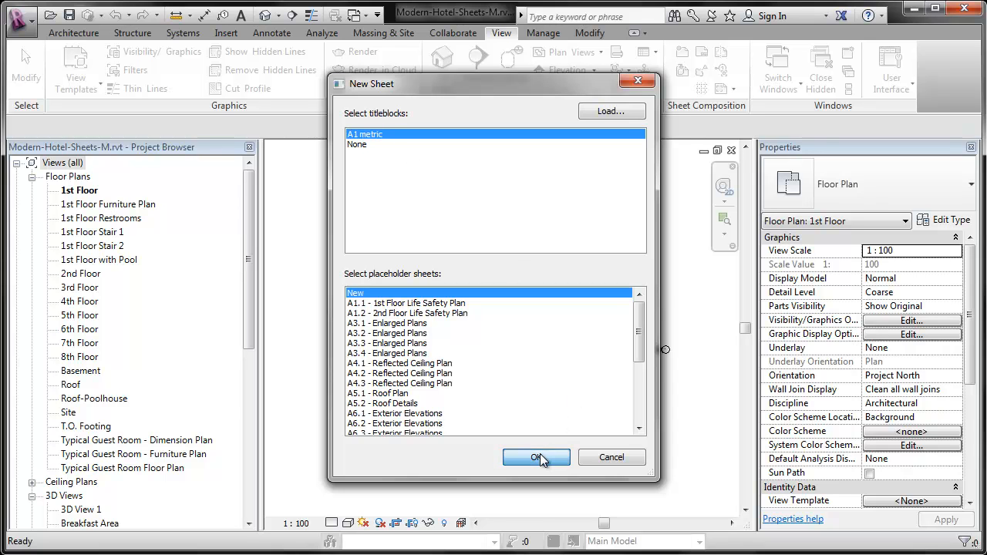
pyautogui.click(373, 306)
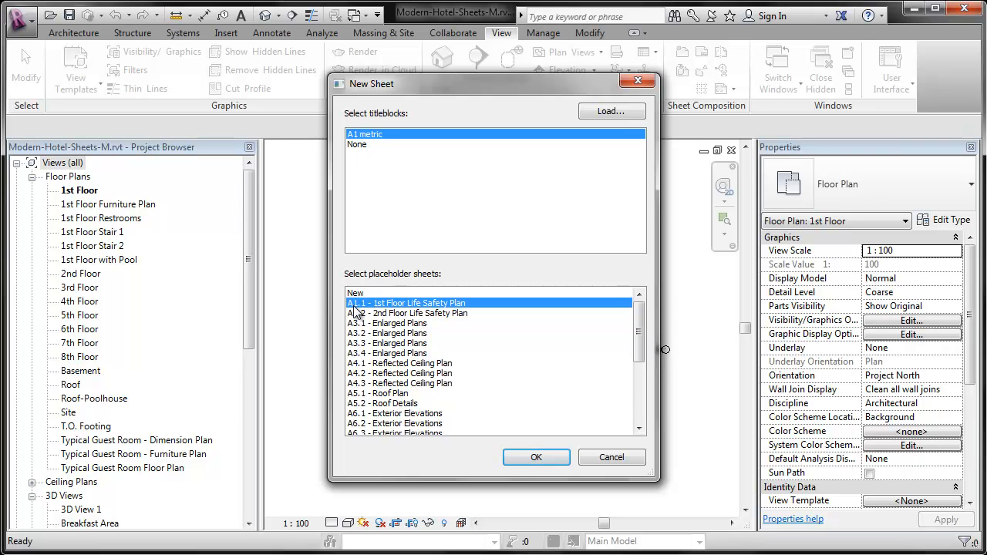
pyautogui.click(394, 294)
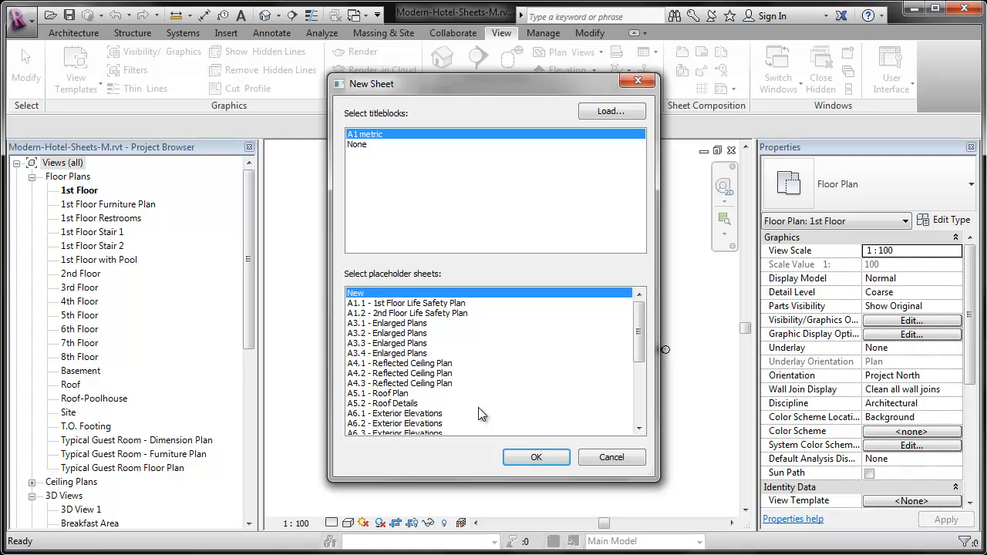
pyautogui.click(521, 456)
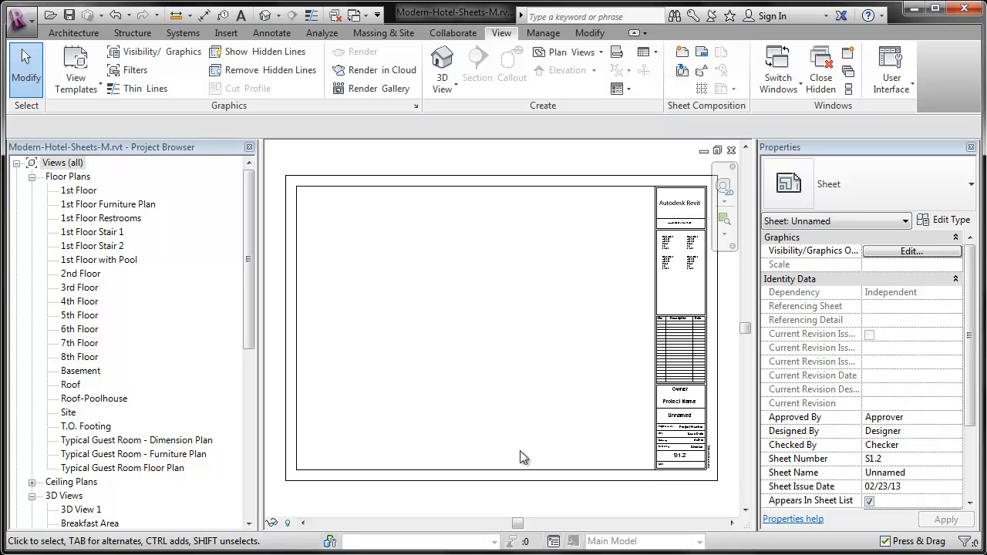
# Set the owner in the new sheet's title block to Ascent Properties.
pyautogui.scroll(5, 711, 444)
pyautogui.moveTo(710, 447); pyautogui.dragTo(656, 442, button='middle')
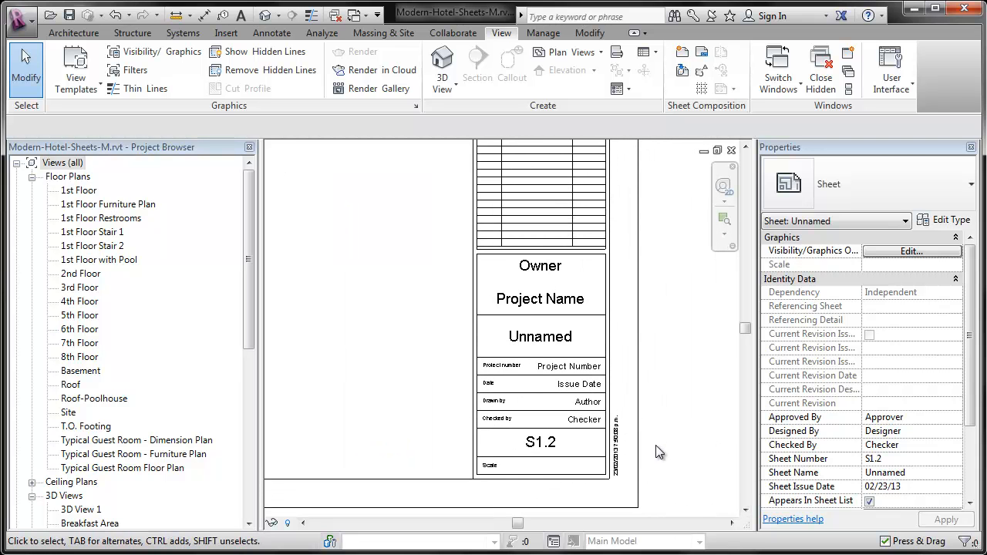
pyautogui.click(557, 270)
pyautogui.click(557, 269)
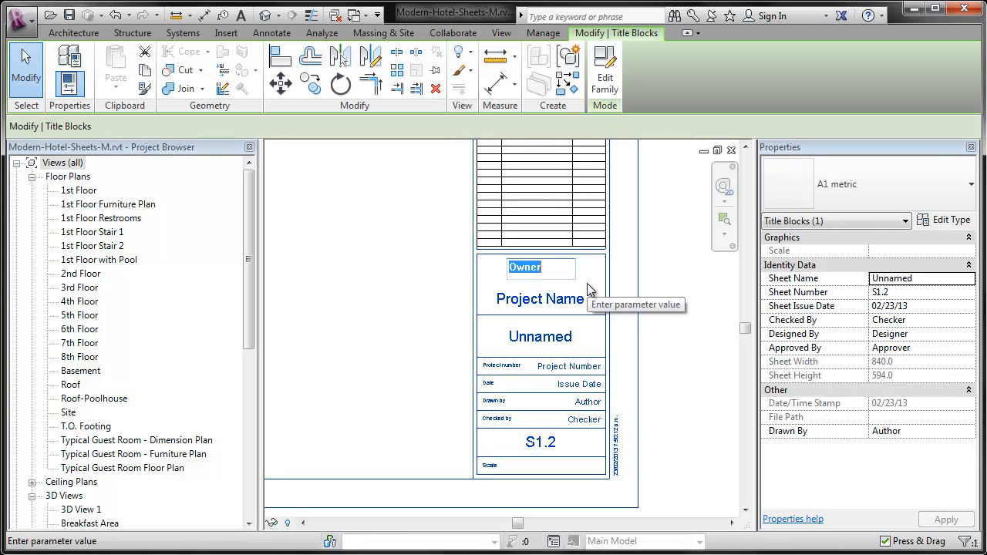
pyautogui.write('Asc')
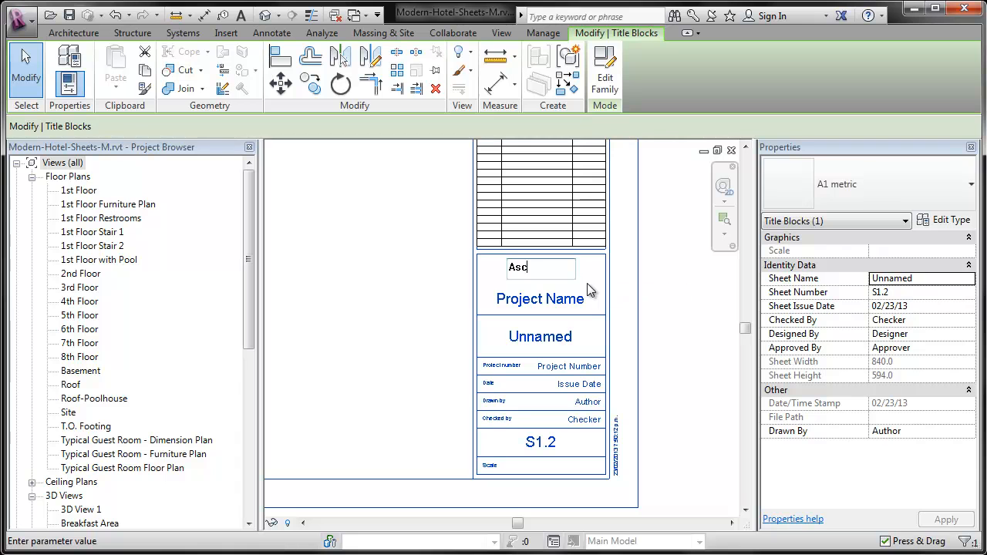
pyautogui.write('ent Properties')
pyautogui.click(588, 289)
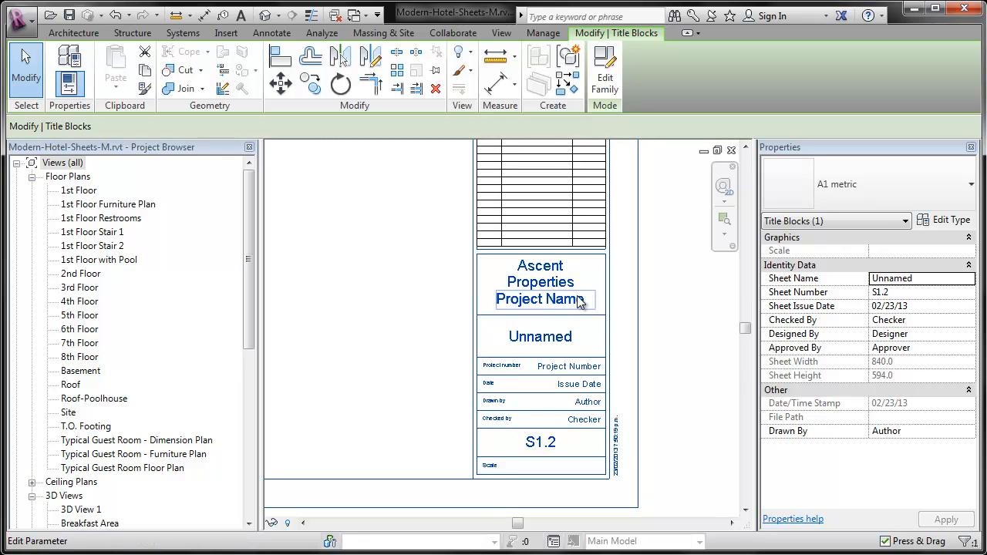
# Set the project name in the title block to Modern Hotel.
pyautogui.click(565, 303)
pyautogui.write('M')
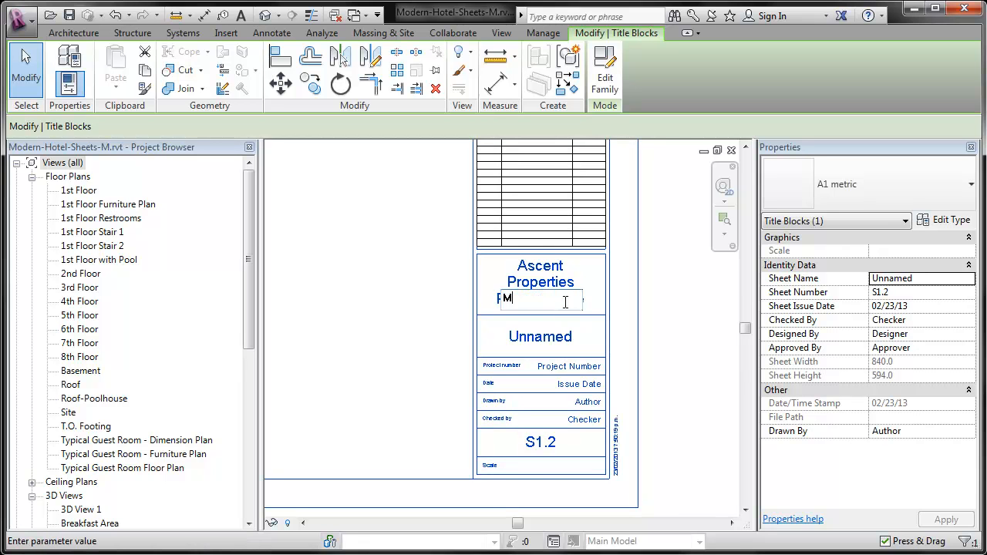
pyautogui.write('odern Hotel')
pyautogui.press('Return')
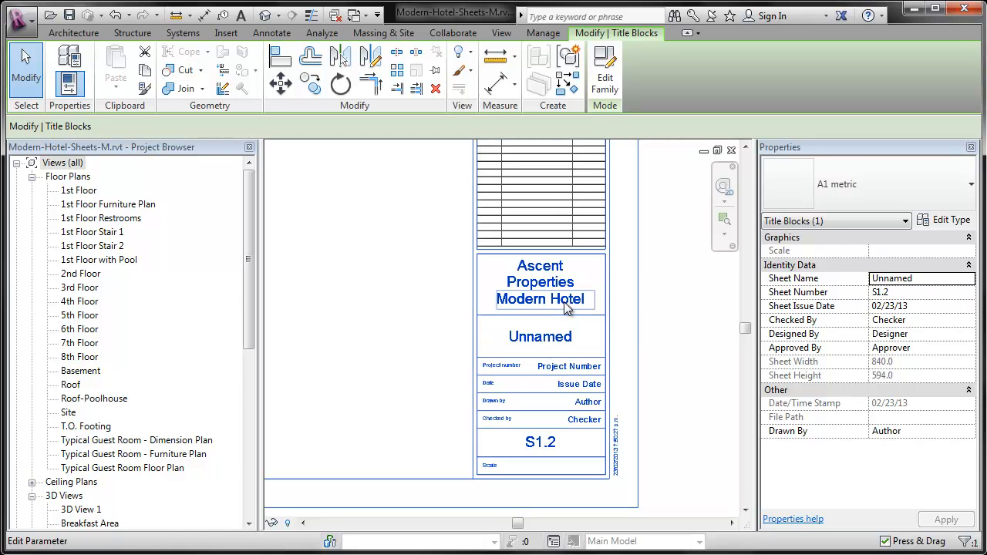
# Set the project number in the title block to 2012.01.
pyautogui.scroll(2, 575, 442)
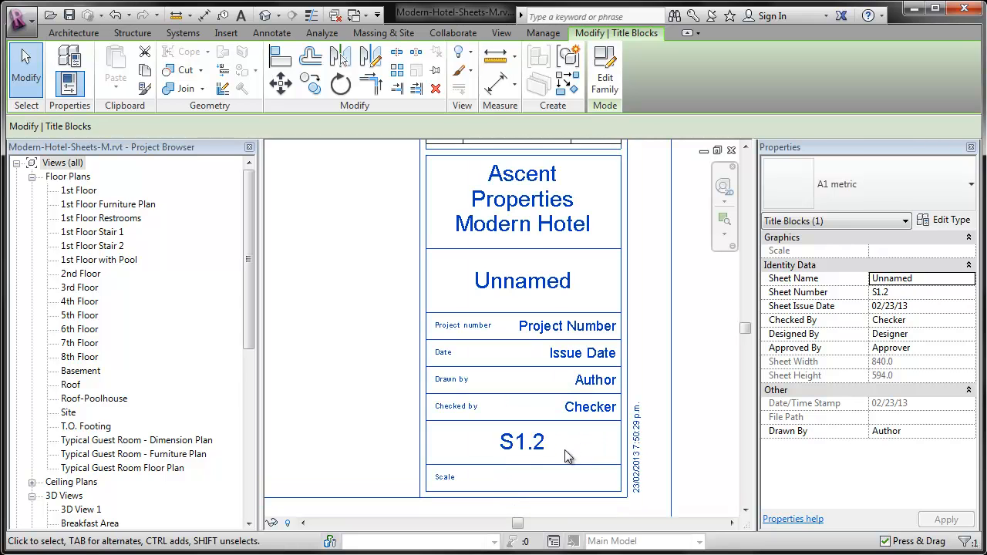
pyautogui.click(574, 325)
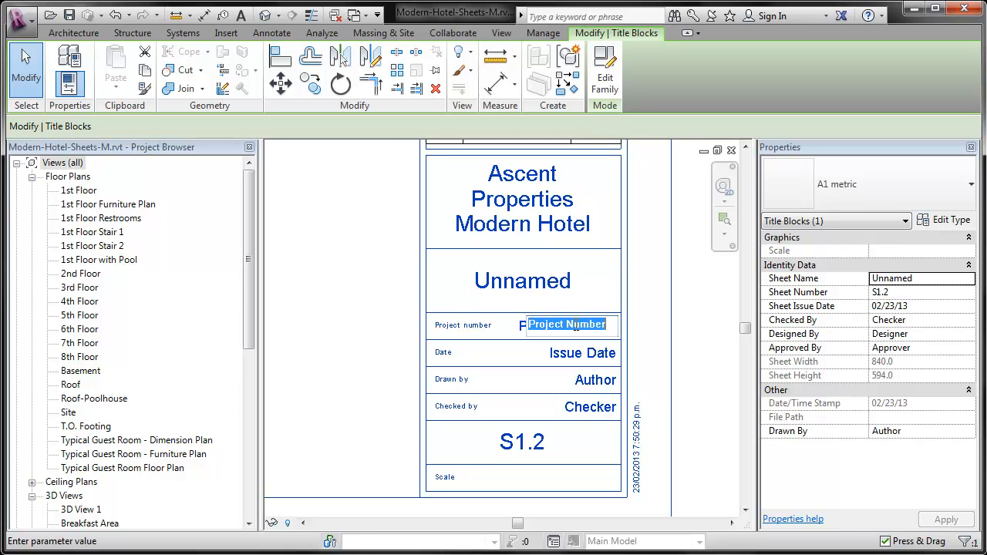
pyautogui.write('120')
pyautogui.press('BackSpace')
pyautogui.press('BackSpace')
pyautogui.write('2012.1')
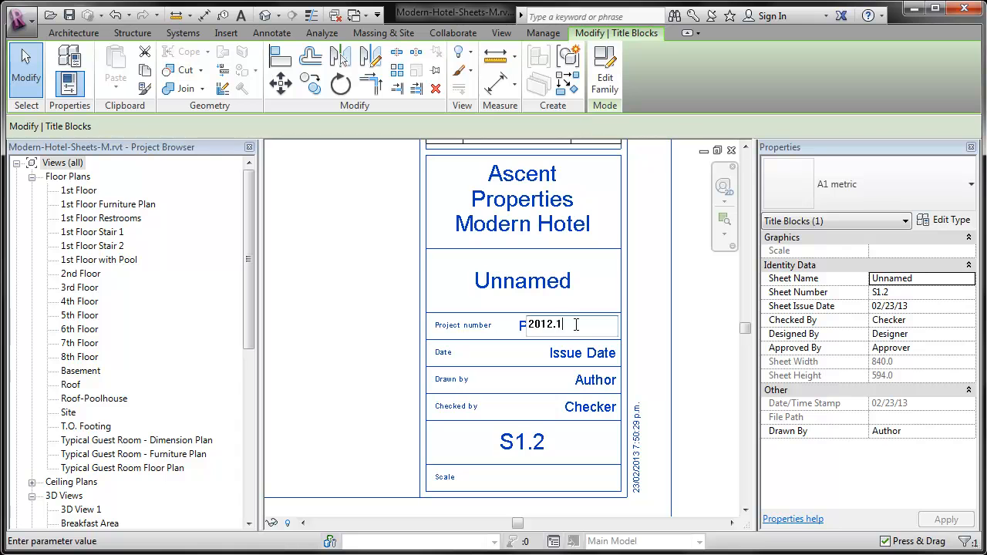
pyautogui.press('BackSpace')
pyautogui.write('01')
pyautogui.press('Return')
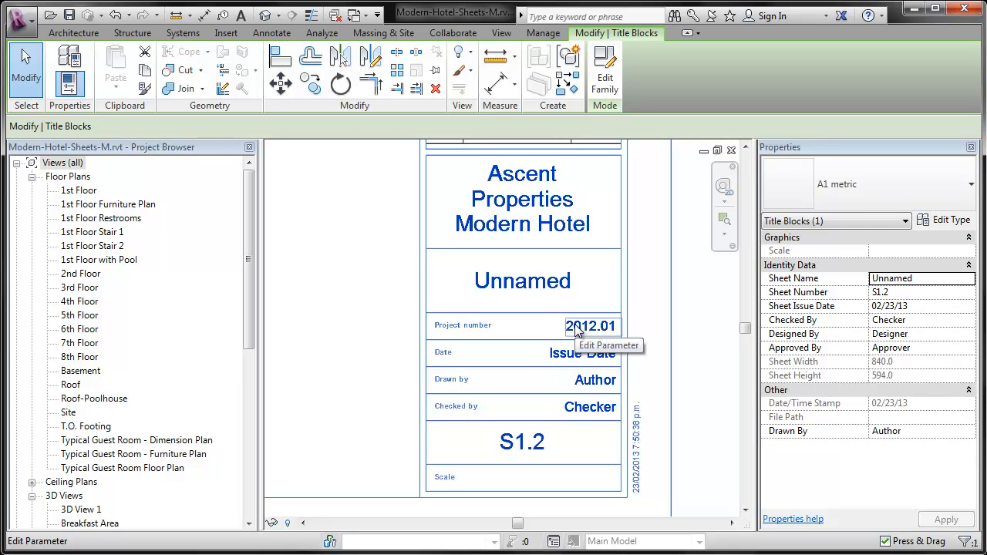
# Set the issue date in the title block to Feb 2013.
pyautogui.click(583, 354)
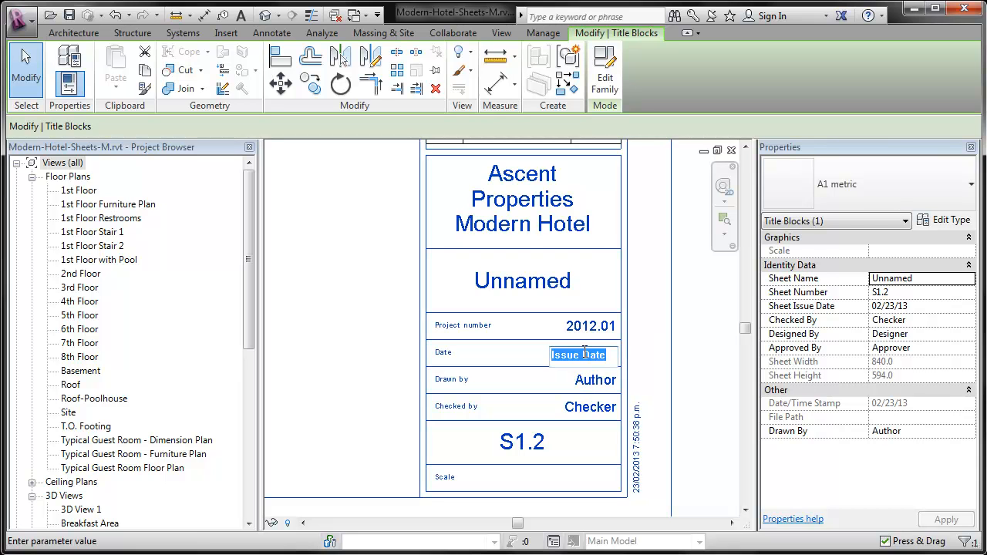
pyautogui.write('Feb 2013')
pyautogui.press('Return')
# Fill in the title block's Drawn by field with "your name" and its Checked by field with "not me".
pyautogui.click(584, 380)
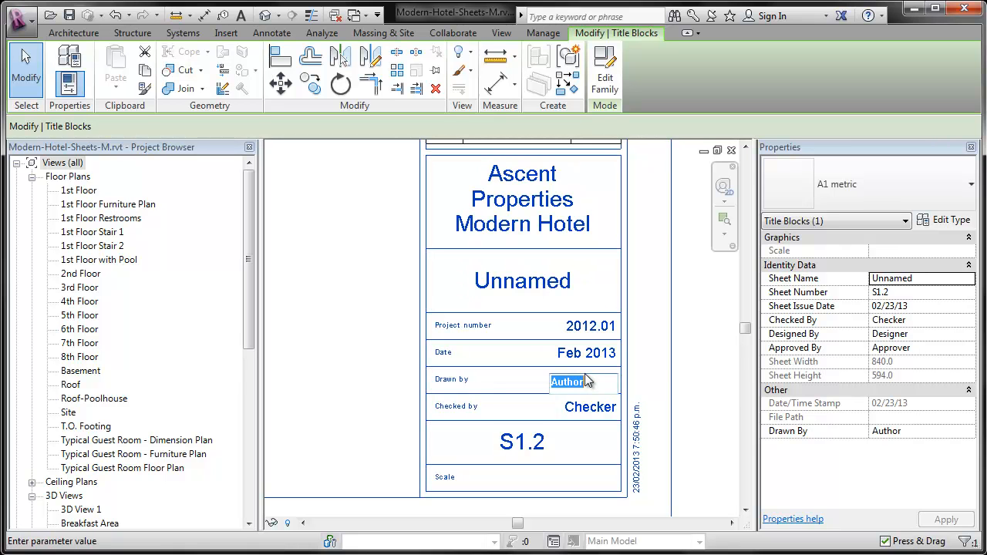
pyautogui.write('your name')
pyautogui.press('Return')
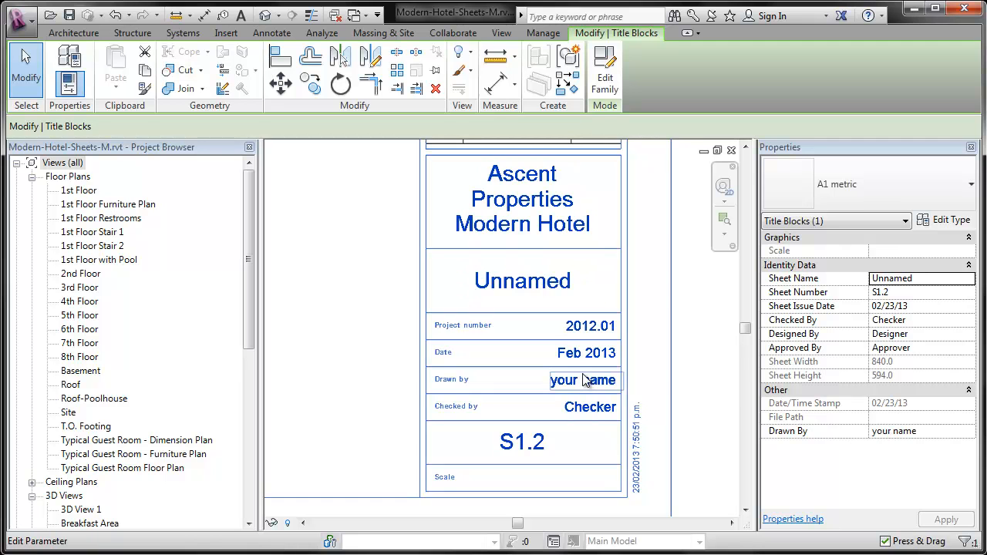
pyautogui.click(594, 409)
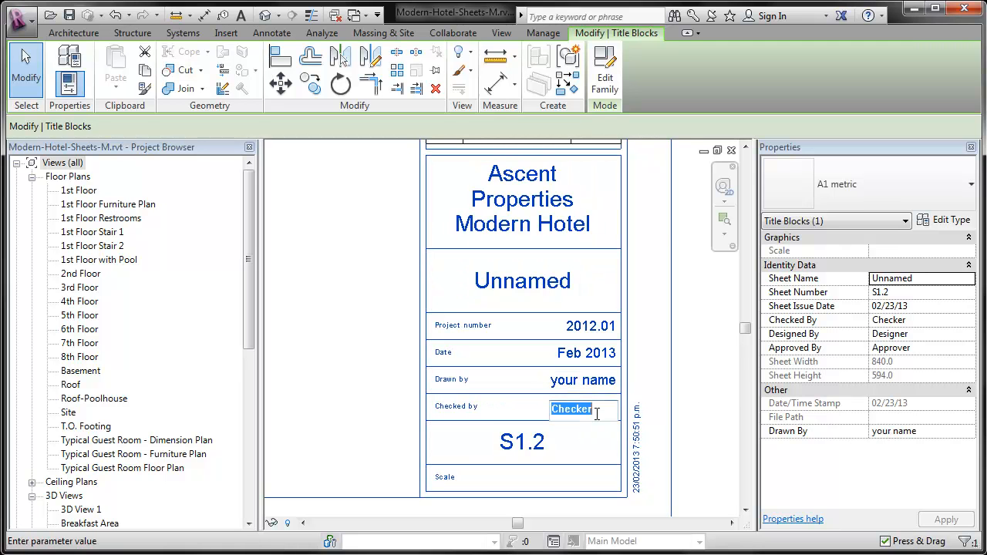
pyautogui.write('not me')
pyautogui.press('Return')
pyautogui.click(514, 281)
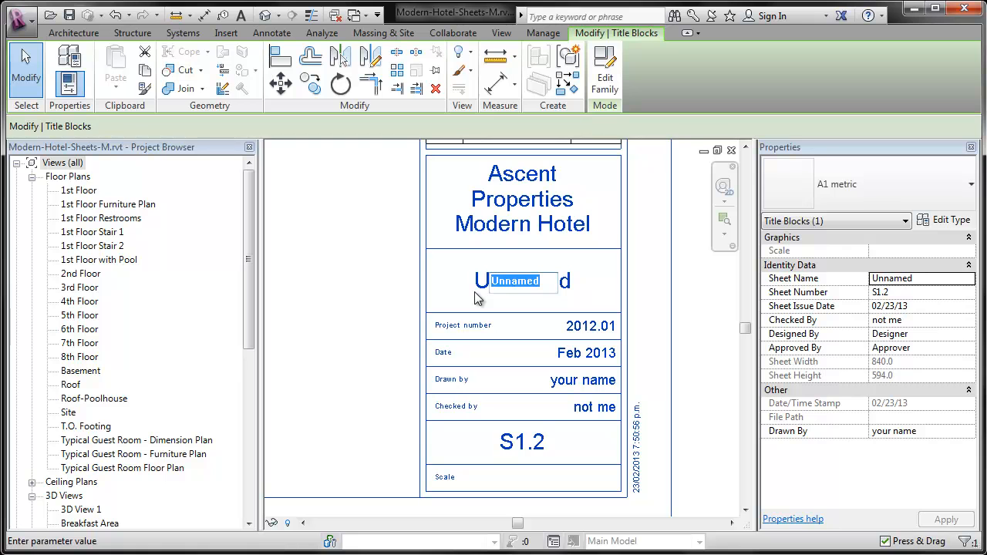
pyautogui.write('A')
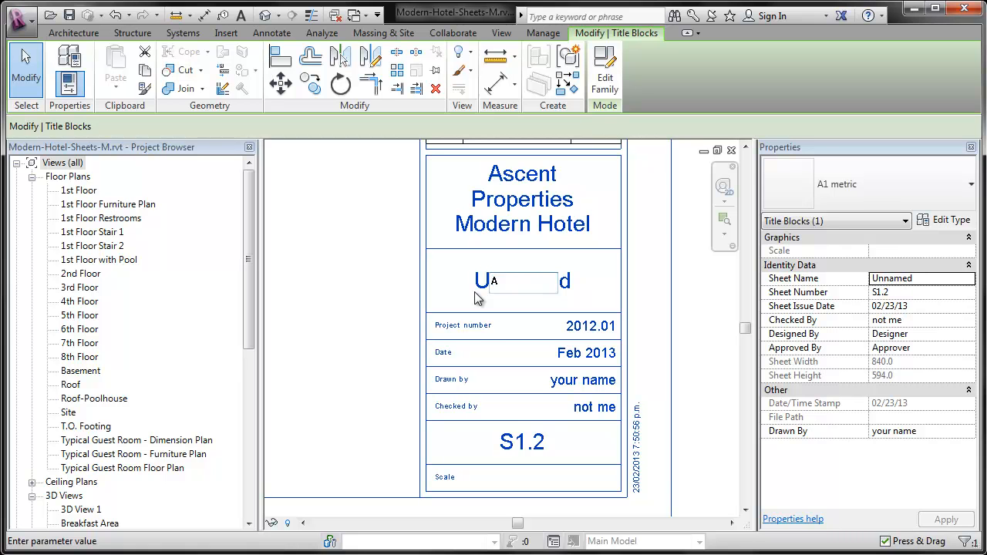
pyautogui.press('Escape')
# Set the sheet number to A0.0 and the sheet name to Cover Sheet in the title block.
pyautogui.click(532, 442)
pyautogui.write('A0.0')
pyautogui.press('Return')
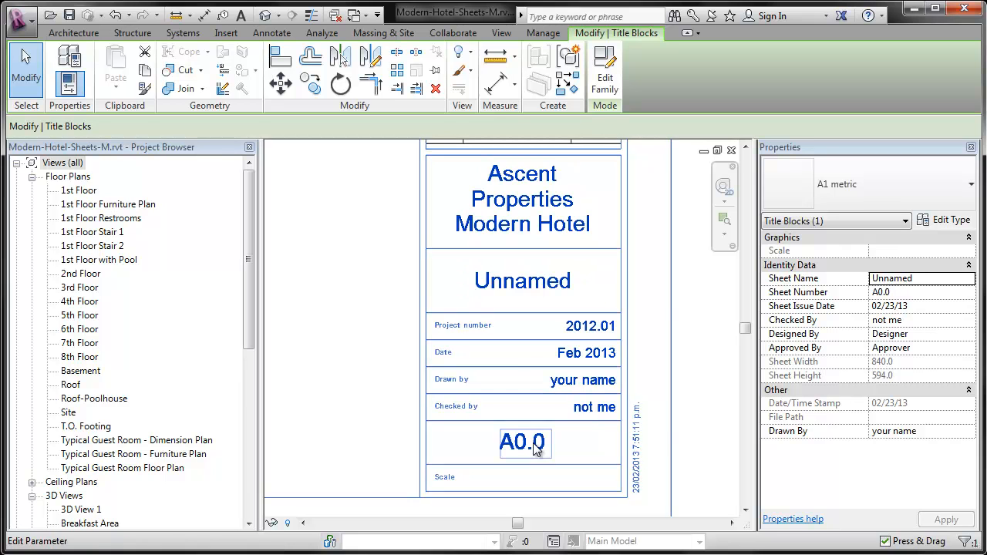
pyautogui.click(555, 283)
pyautogui.write('Cover Sheet')
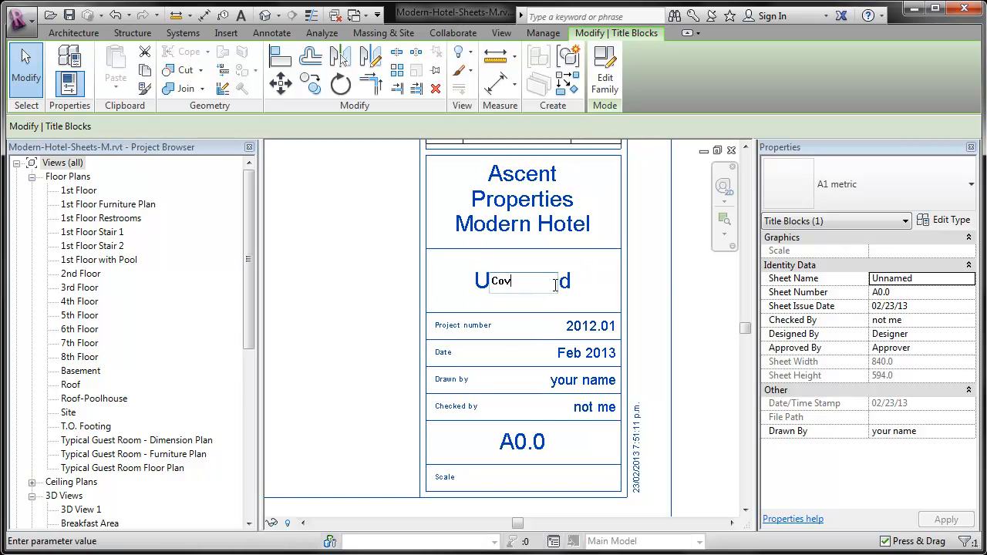
pyautogui.click(542, 299)
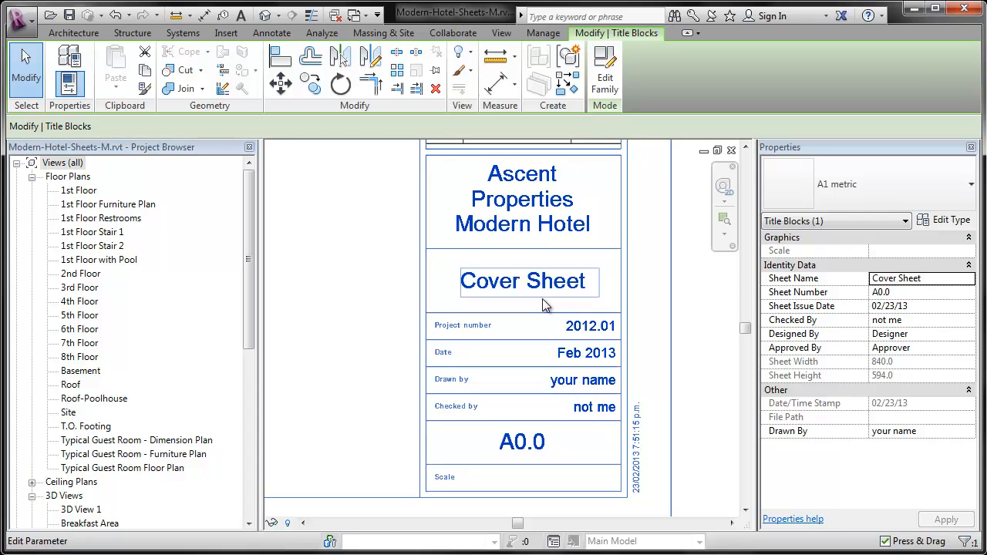
pyautogui.click(395, 358)
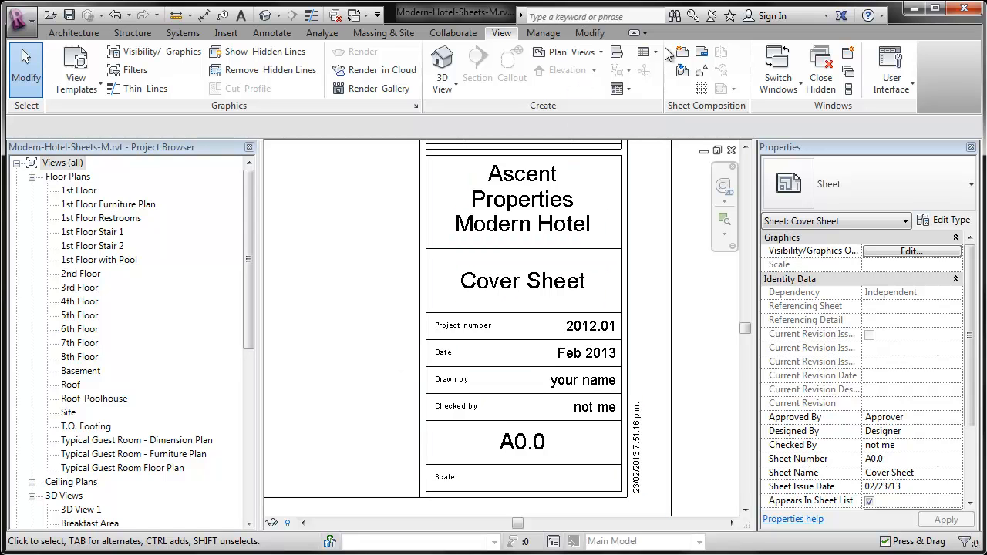
# Collapse the Views branch and expand the Sheets branch in the project's tree to show the cover sheet.
pyautogui.click(16, 163)
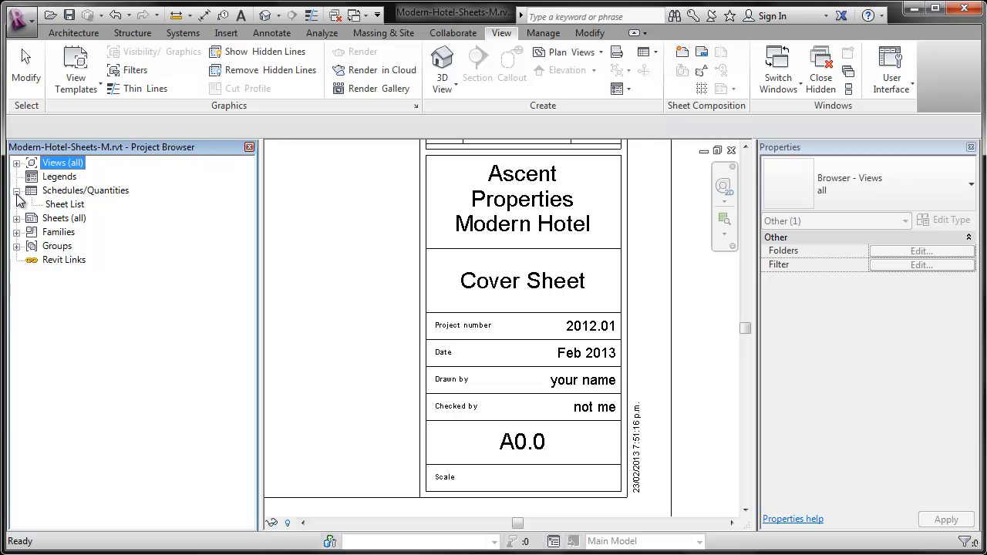
pyautogui.click(16, 191)
pyautogui.click(16, 204)
pyautogui.click(16, 190)
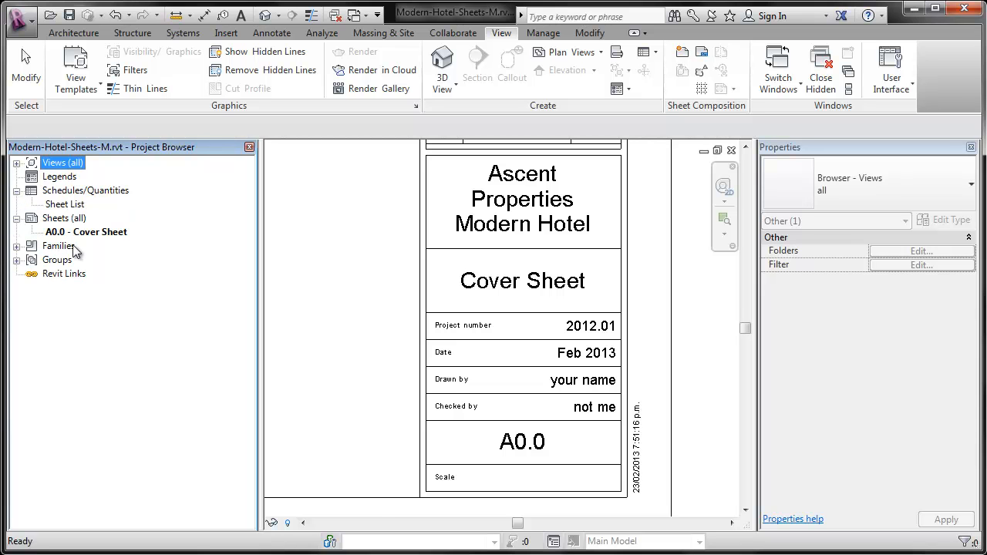
pyautogui.click(297, 241)
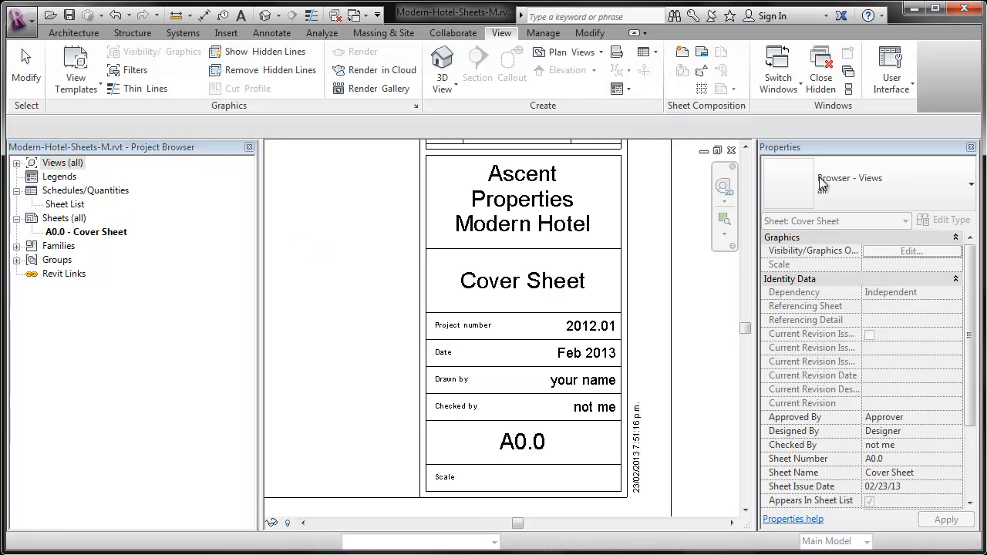
# Create a second new sheet with the A1 metric titleblock.
pyautogui.click(682, 53)
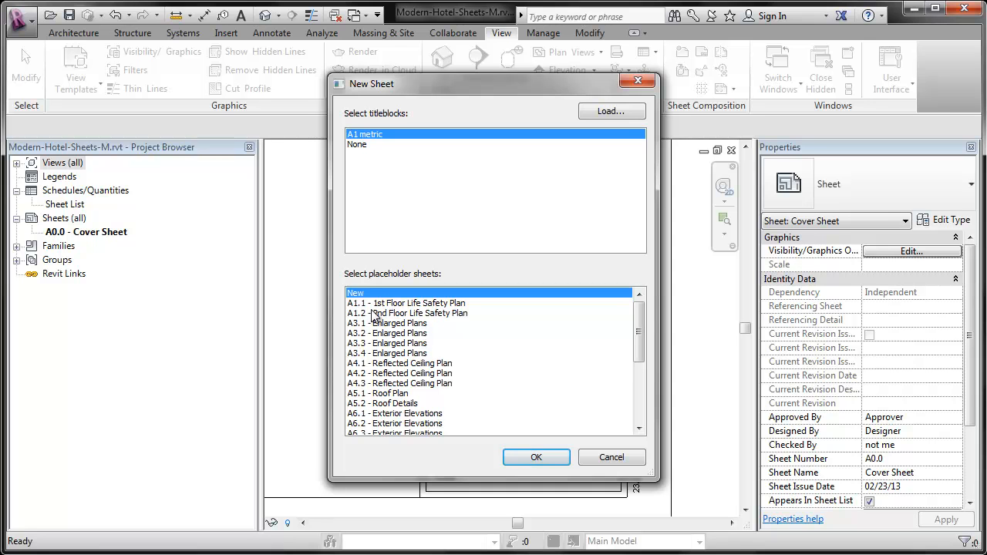
pyautogui.click(511, 461)
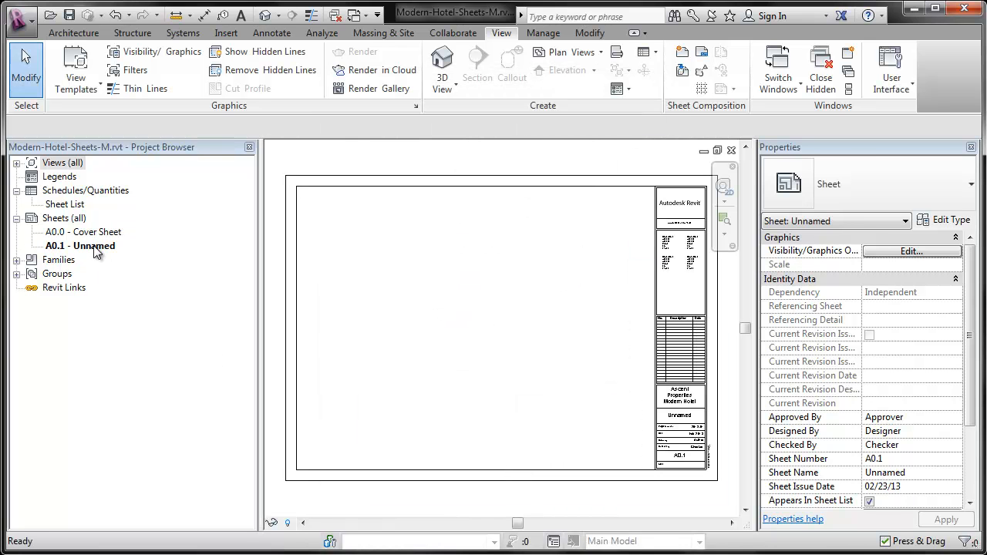
pyautogui.rightClick(96, 246)
pyautogui.click(131, 255)
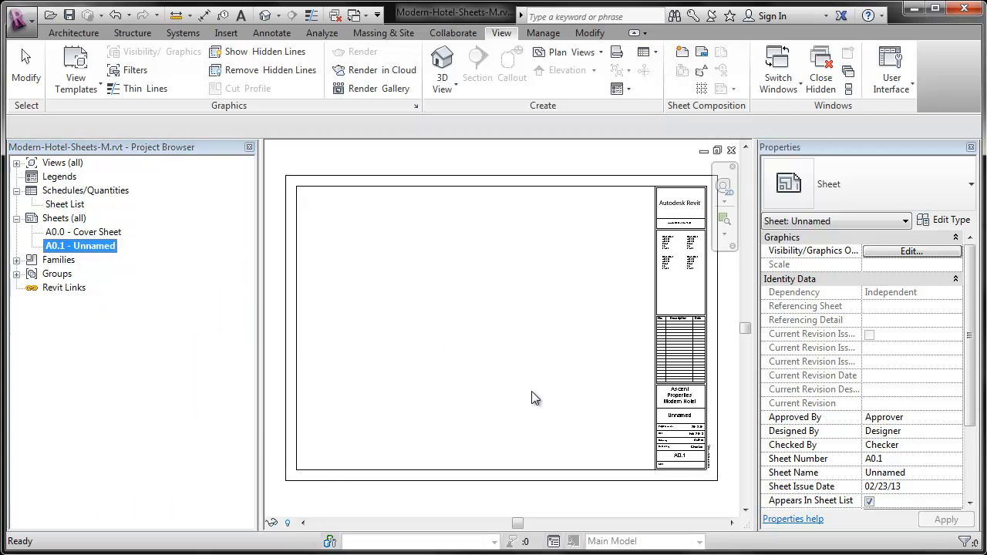
# Change the second sheet's number to A2.1 in its title block.
pyautogui.scroll(5, 656, 430)
pyautogui.doubleClick(646, 428)
pyautogui.moveTo(610, 421); pyautogui.dragTo(707, 429)
pyautogui.write('2.1')
pyautogui.click(709, 432)
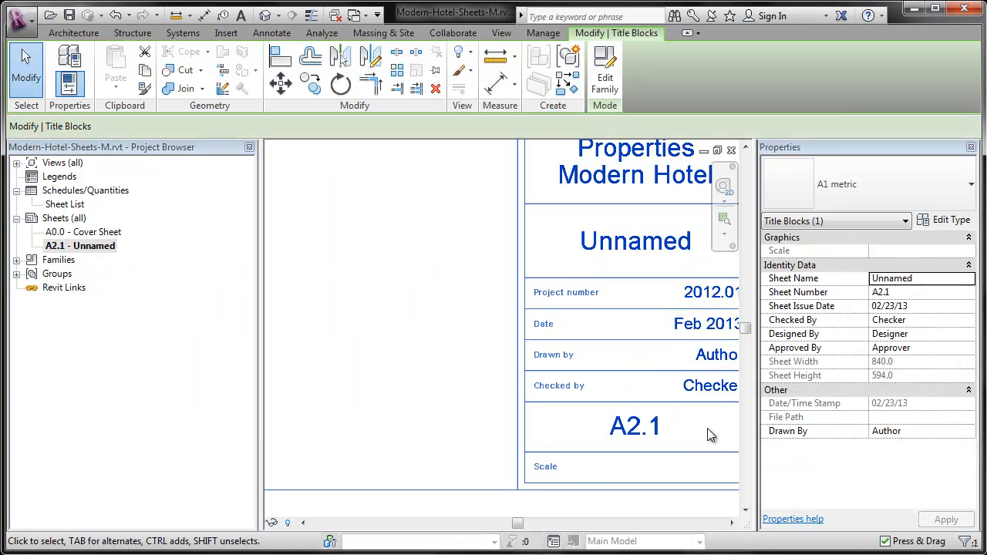
# Name sheet A2.1 "1st Floor Plan OVerall" in its title block.
pyautogui.scroll(-2, 422, 289)
pyautogui.click(482, 262)
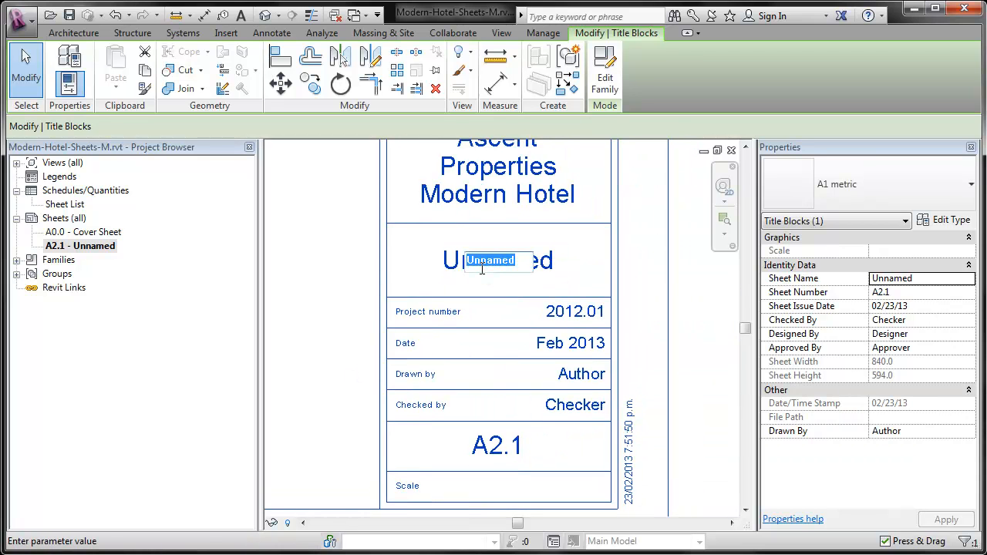
pyautogui.write('1st Floor')
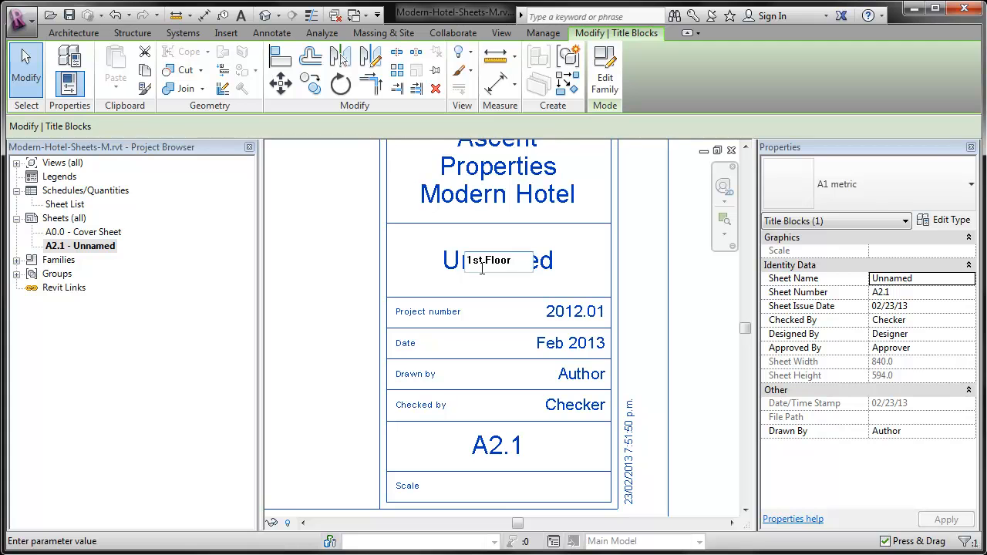
pyautogui.write(' Plan OVerall')
pyautogui.press('Return')
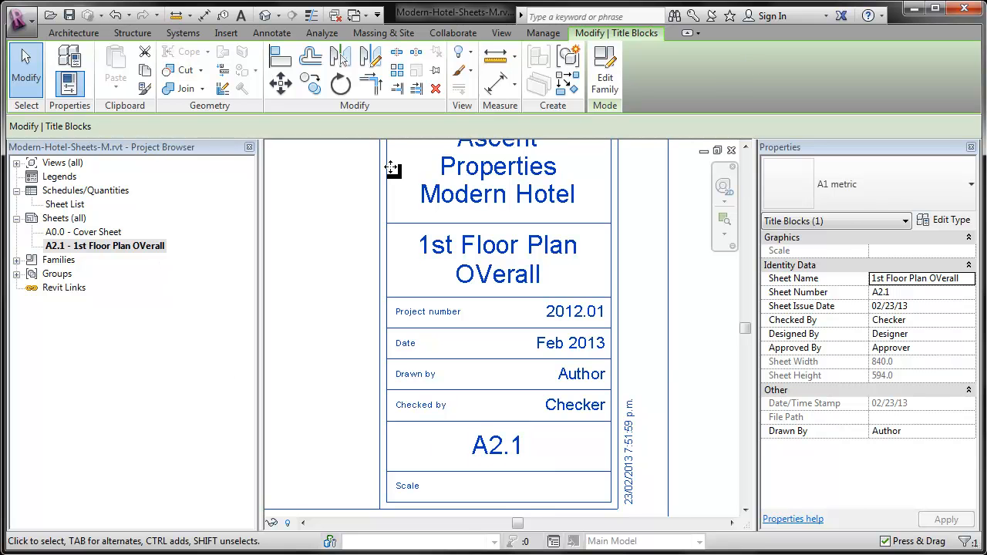
# Create a third new sheet with the A1 metric titleblock.
pyautogui.click(304, 202)
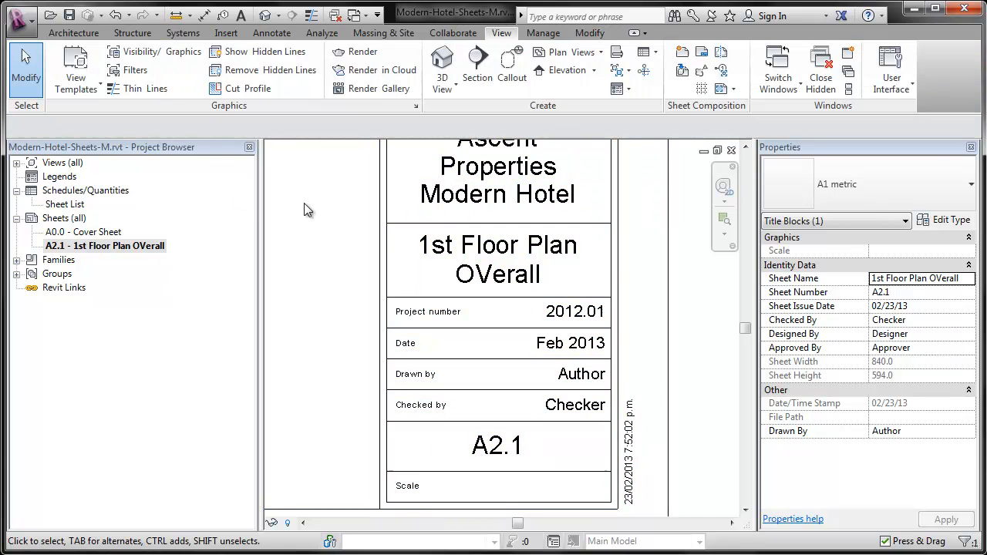
pyautogui.click(682, 54)
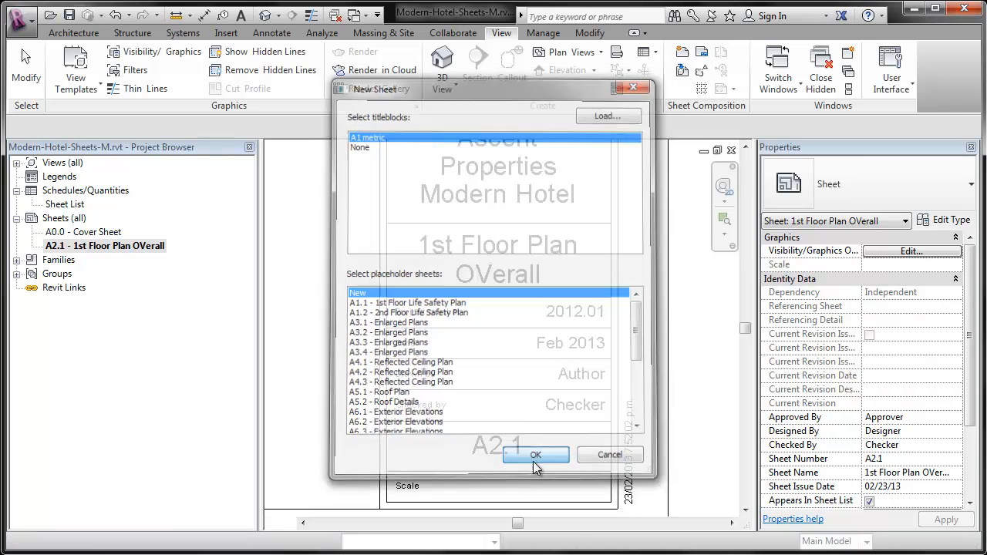
pyautogui.click(535, 455)
# Name sheet A2.2 "1st Floor Plan" in its title block.
pyautogui.scroll(3, 638, 347)
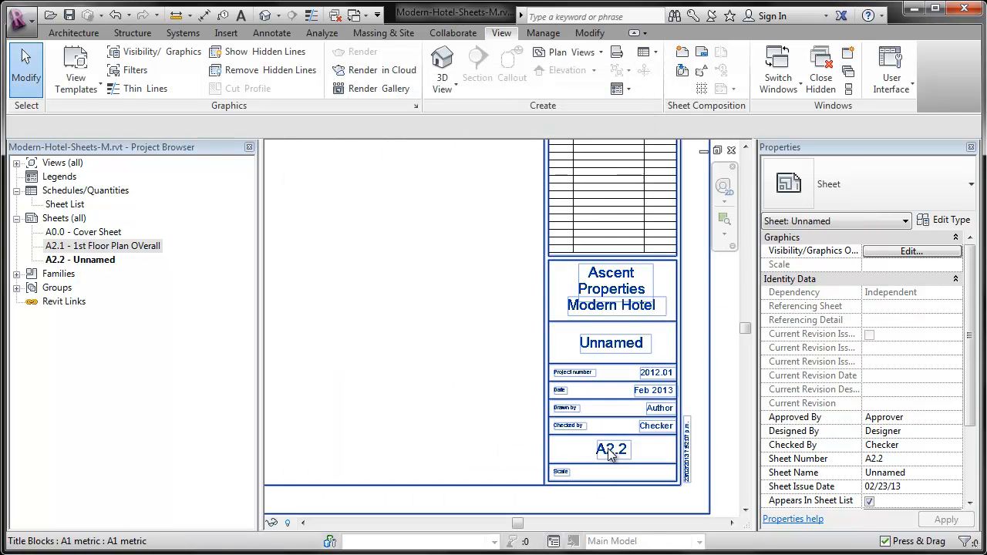
pyautogui.click(638, 347)
pyautogui.click(639, 343)
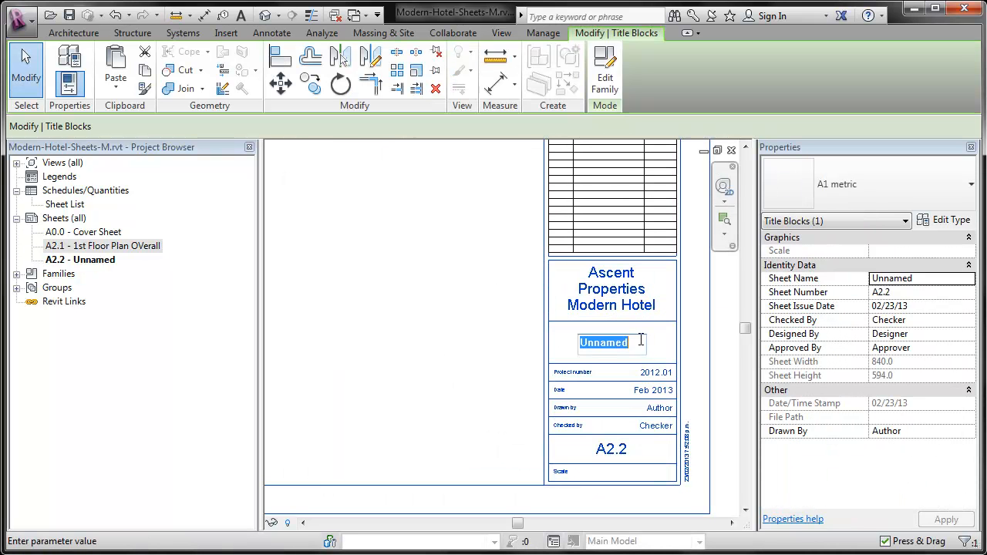
pyautogui.write('1s')
pyautogui.press('BackSpace')
pyautogui.press('BackSpace')
pyautogui.press('BackSpace')
pyautogui.write('1')
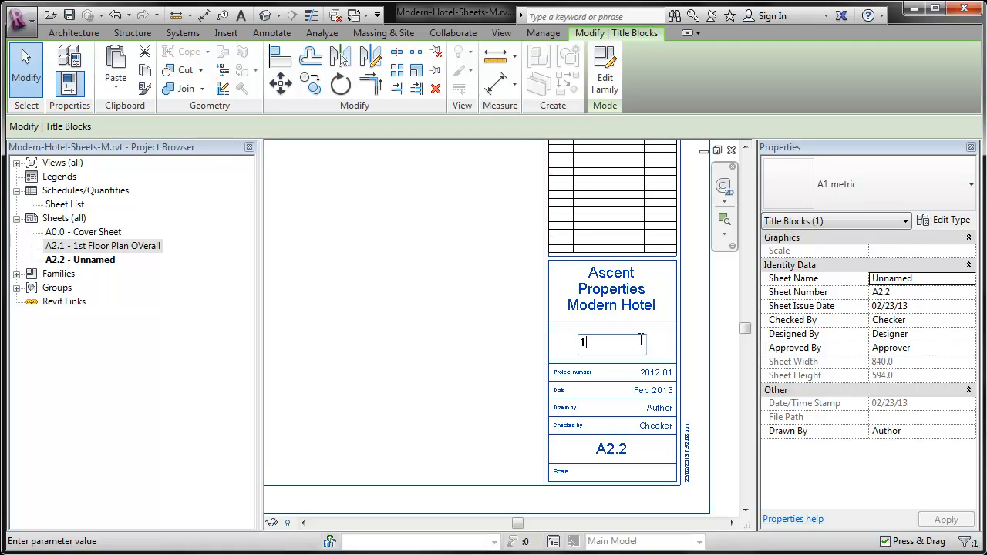
pyautogui.write('st Floor Plan')
pyautogui.press('BackSpace')
pyautogui.click(461, 342)
pyautogui.click(461, 342)
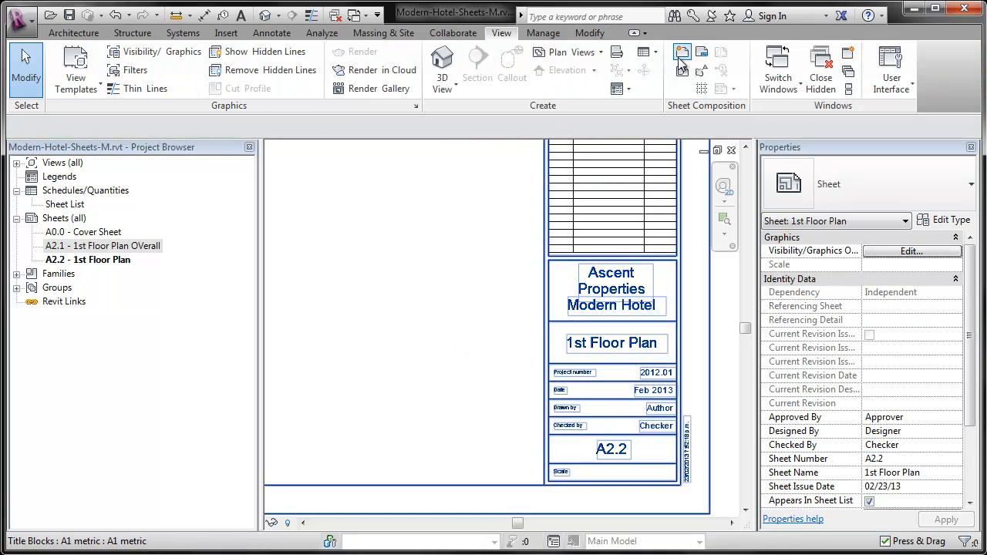
# Add a fourth sheet from the project's Sheets branch, using the A1 metric titleblock.
pyautogui.rightClick(63, 219)
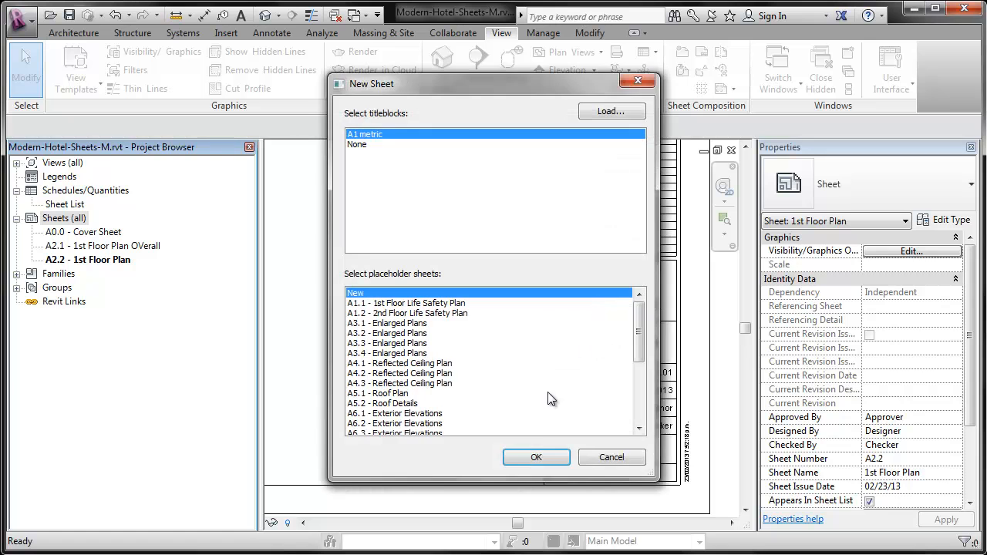
pyautogui.click(534, 446)
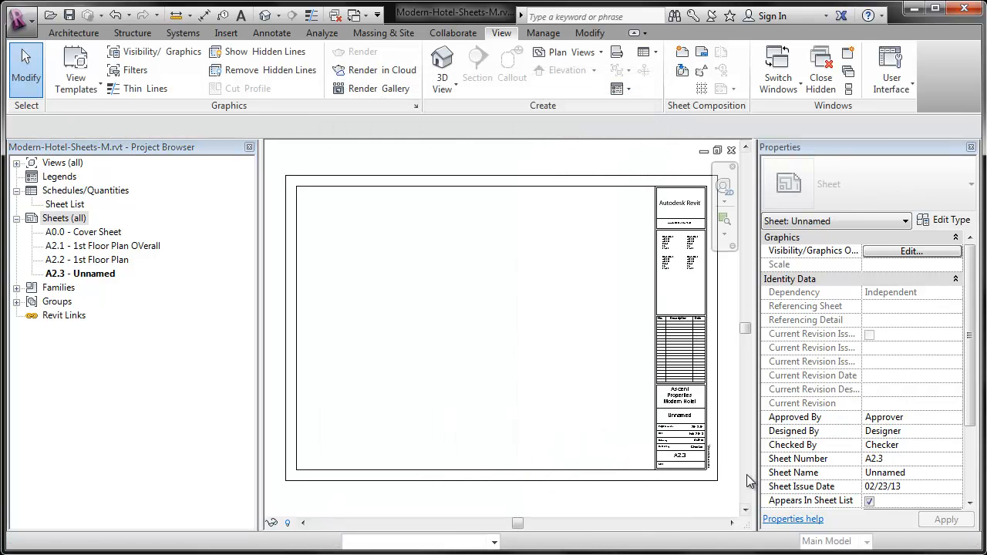
# Name sheet A2.3 "2nd-8th Floor Plan (Typical)" in its title block.
pyautogui.scroll(4, 724, 456)
pyautogui.click(617, 346)
pyautogui.click(617, 344)
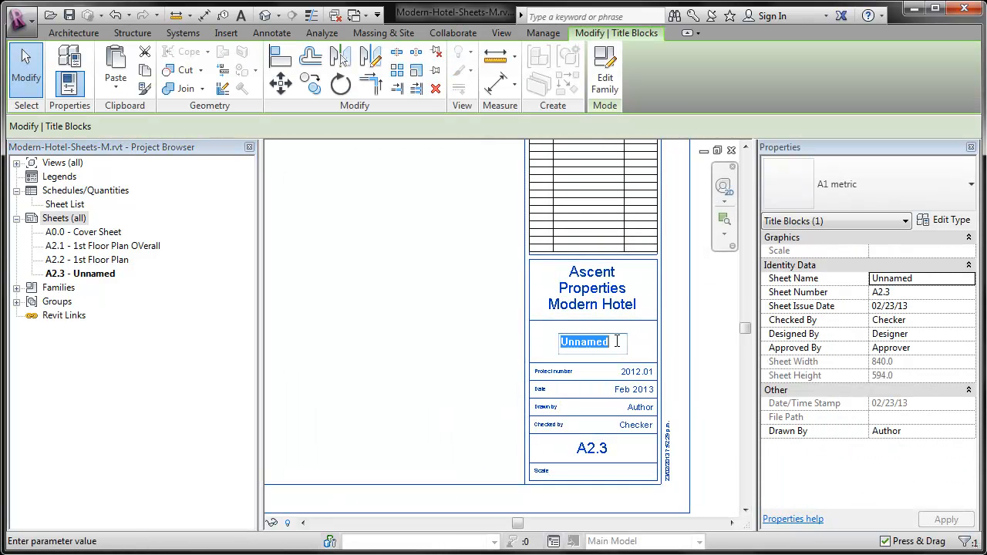
pyautogui.write('2')
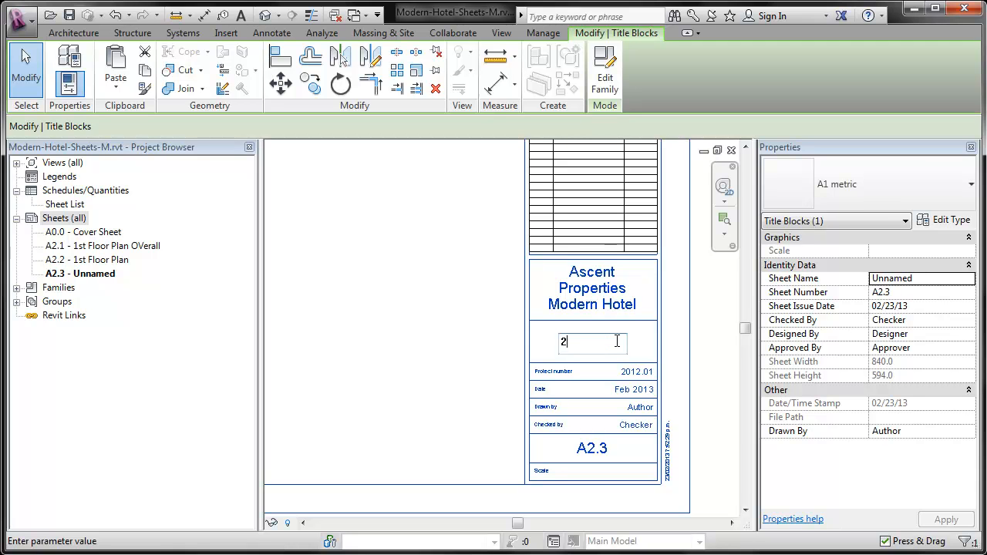
pyautogui.write('nd-8th Flo')
pyautogui.write('or Pl')
pyautogui.write('an')
pyautogui.write(' (Ty')
pyautogui.write('pical')
pyautogui.press('Return')
pyautogui.click(472, 371)
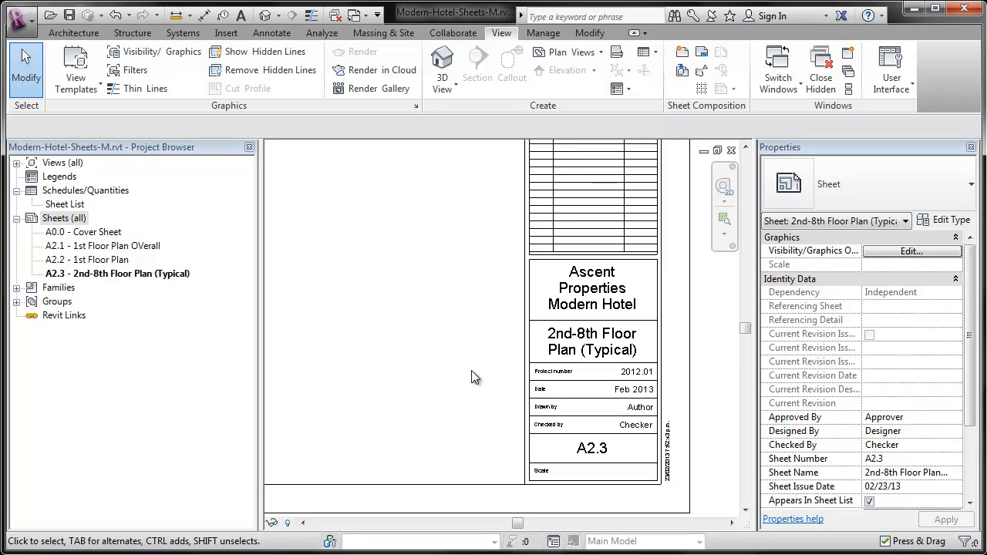
# Create a sheet from the placeholder A1.1 - 1st Floor Life Safety Plan with the A1 metric titleblock.
pyautogui.click(680, 52)
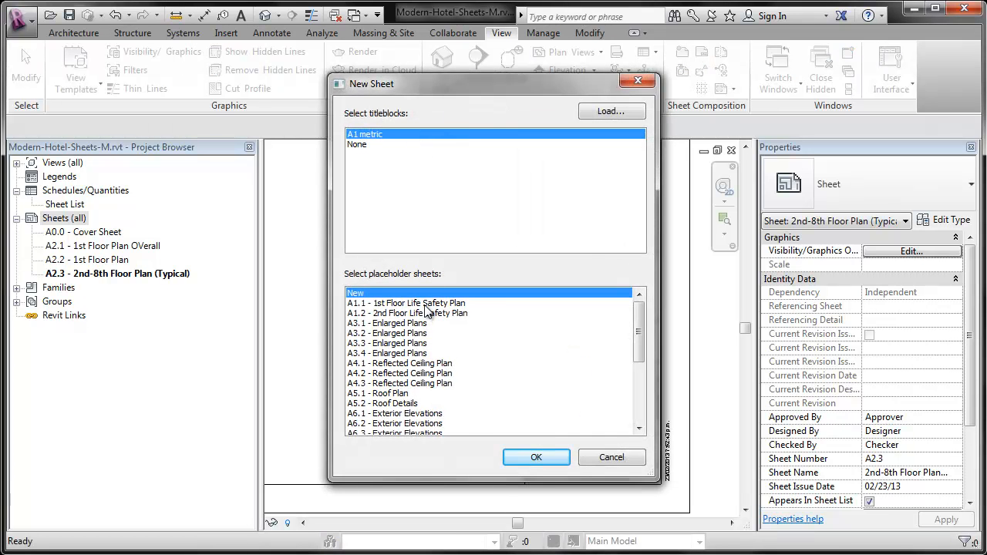
pyautogui.click(427, 303)
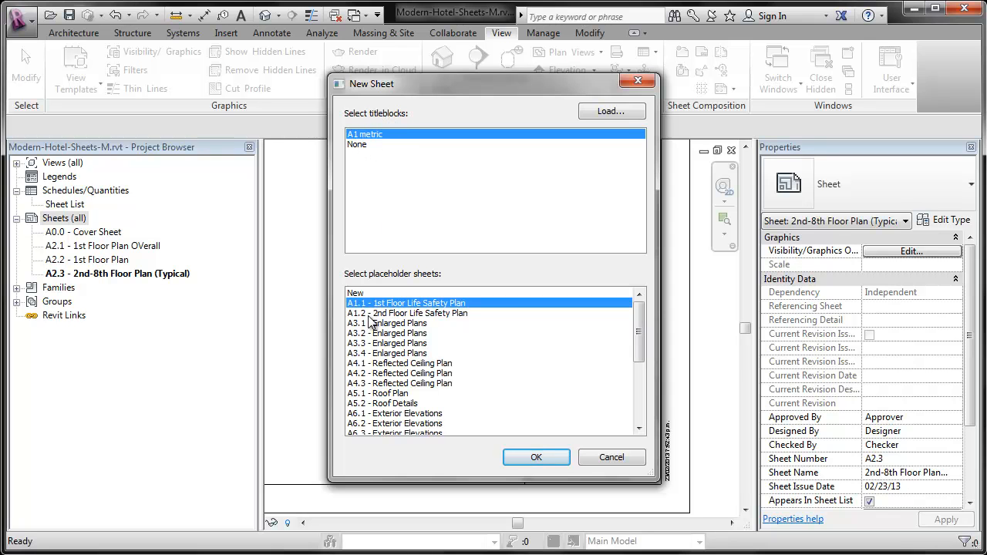
pyautogui.click(522, 456)
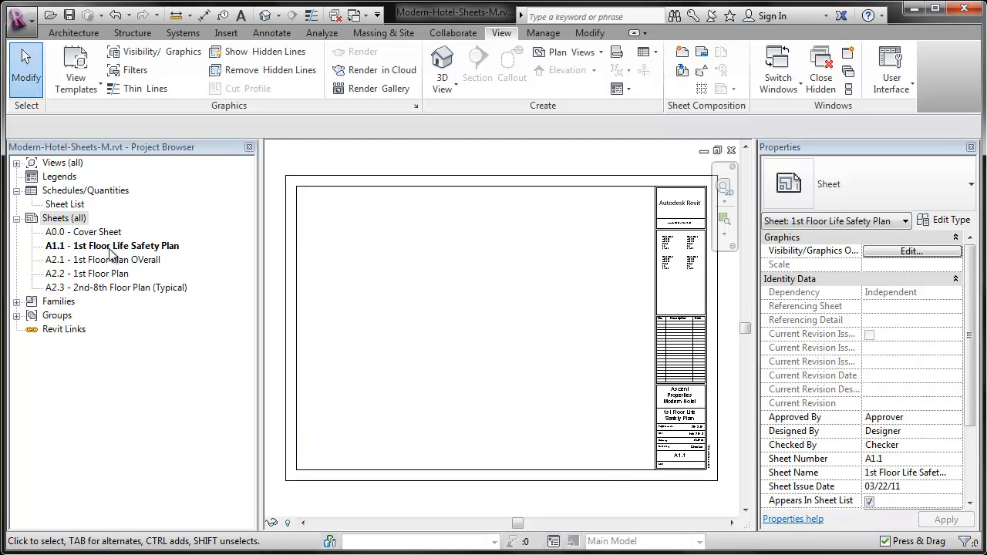
# Create sheets from all remaining placeholders, A1.2 through S1.1, with the A1 metric titleblock.
pyautogui.click(683, 52)
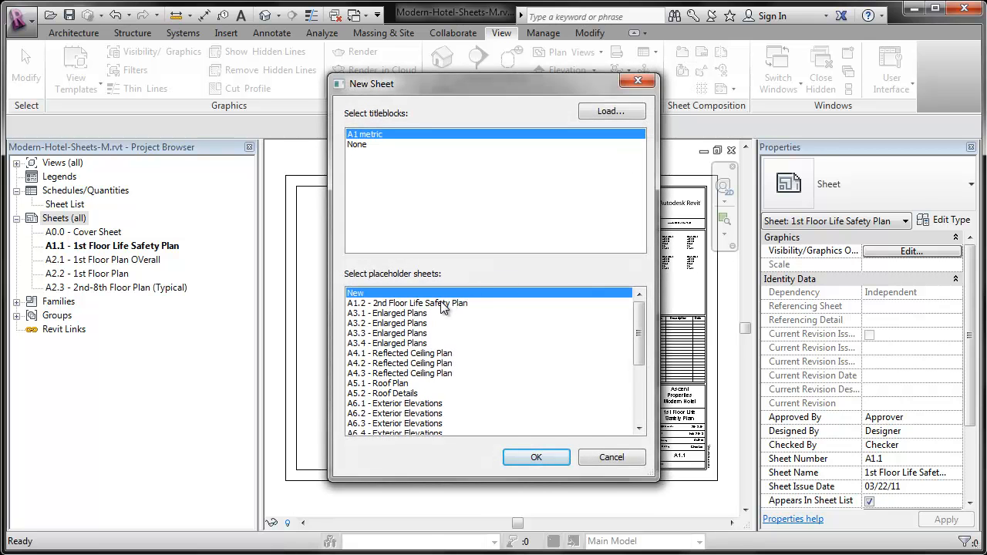
pyautogui.click(443, 303)
pyautogui.scroll(-4, 623, 362)
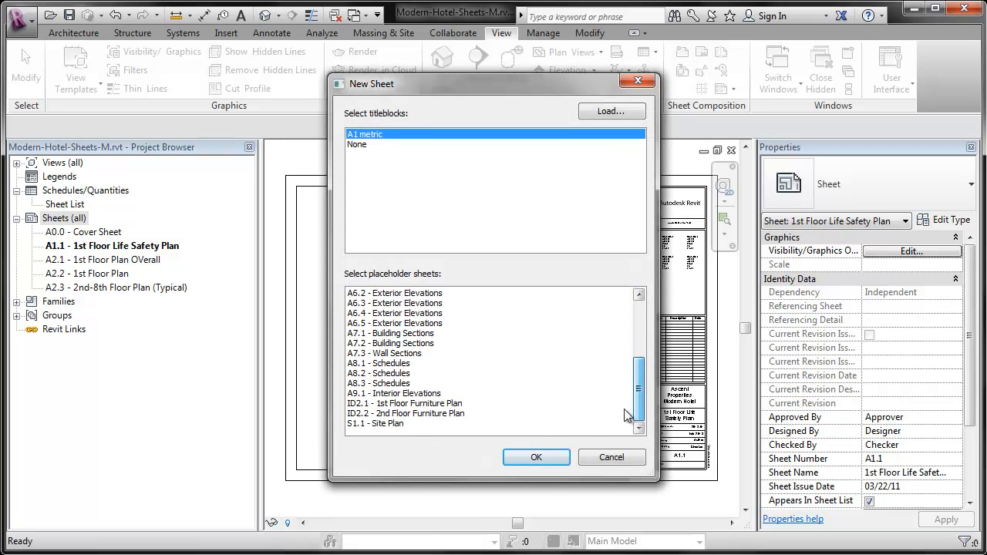
pyautogui.keyDown('shift'); pyautogui.click(380, 425); pyautogui.keyUp('shift')
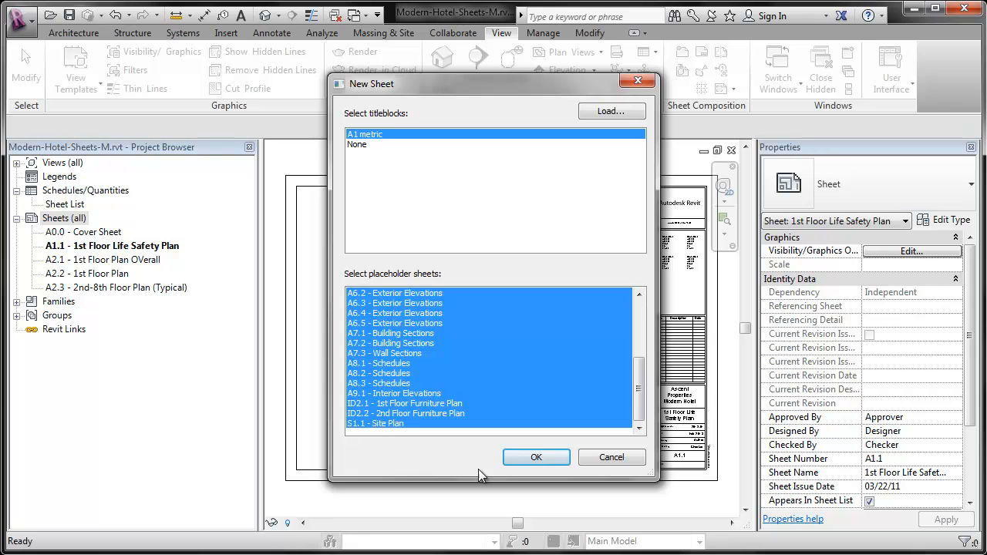
pyautogui.click(515, 458)
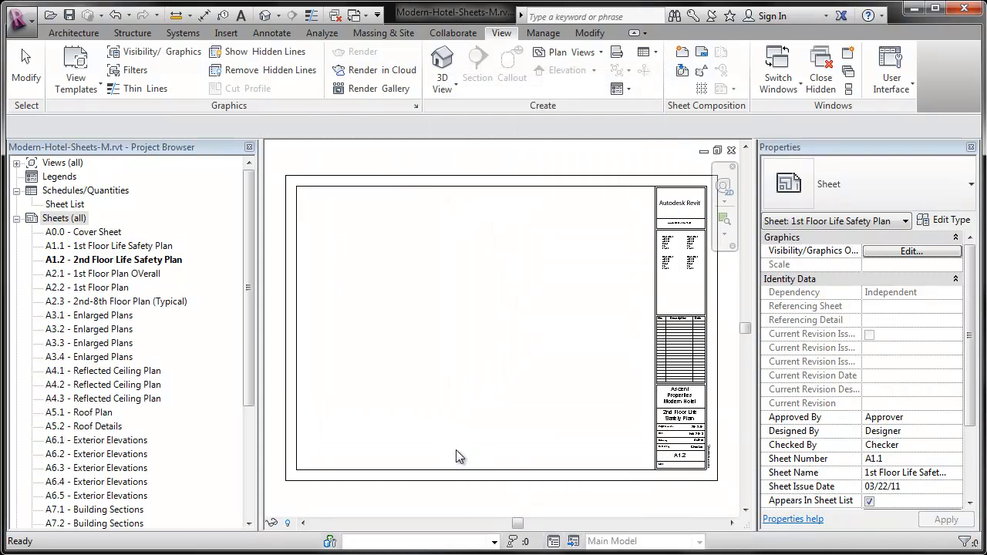
# Look over the sheet list in the project's tree and expand the Views branch to show the floor plans.
pyautogui.moveTo(248, 195); pyautogui.dragTo(305, 209)
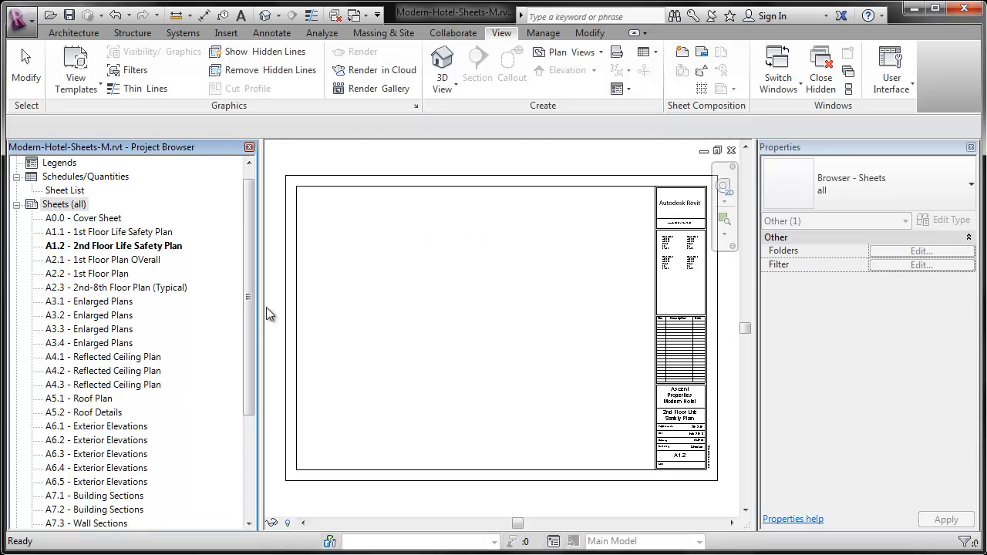
pyautogui.click(80, 205)
pyautogui.click(16, 163)
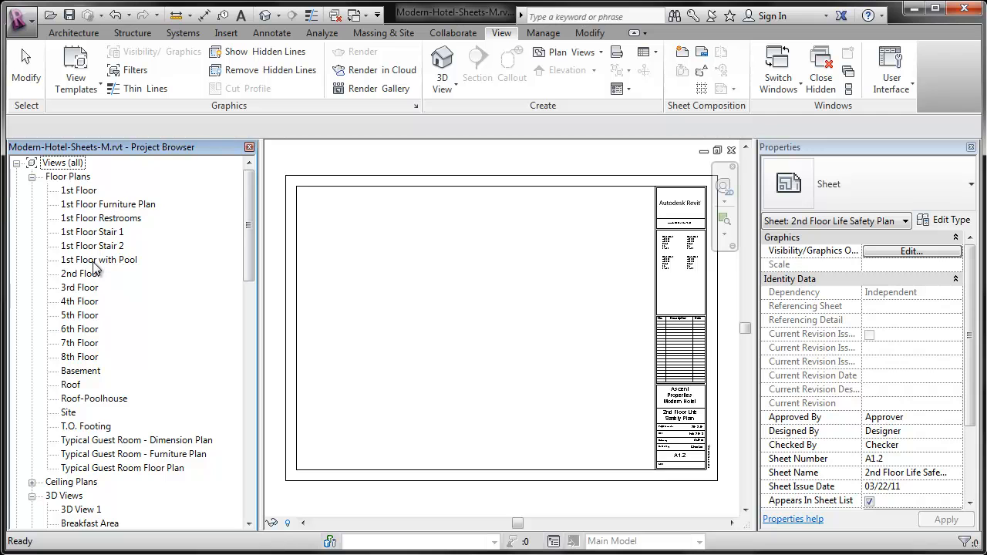
# Duplicate the 1st Floor plan view without detailing.
pyautogui.rightClick(85, 193)
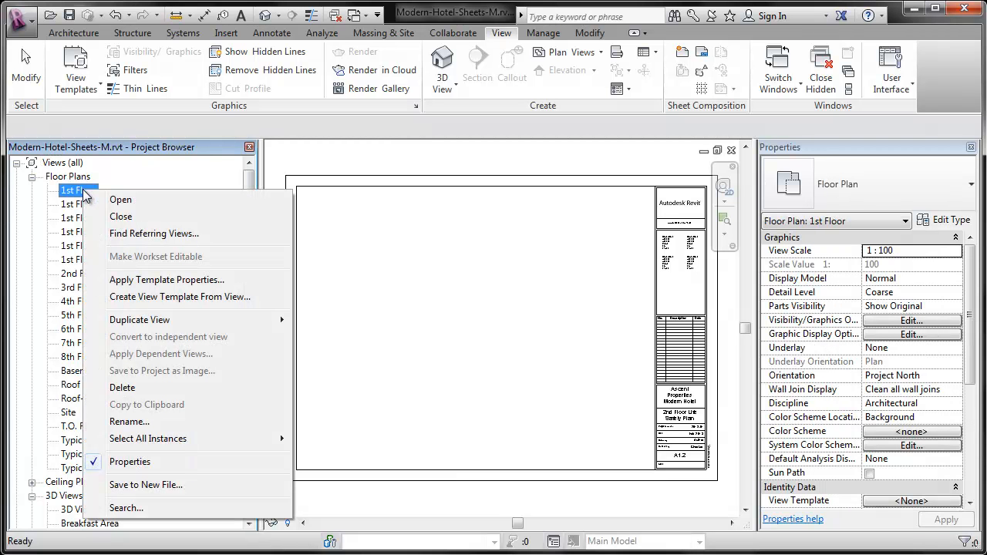
pyautogui.moveTo(231, 319)
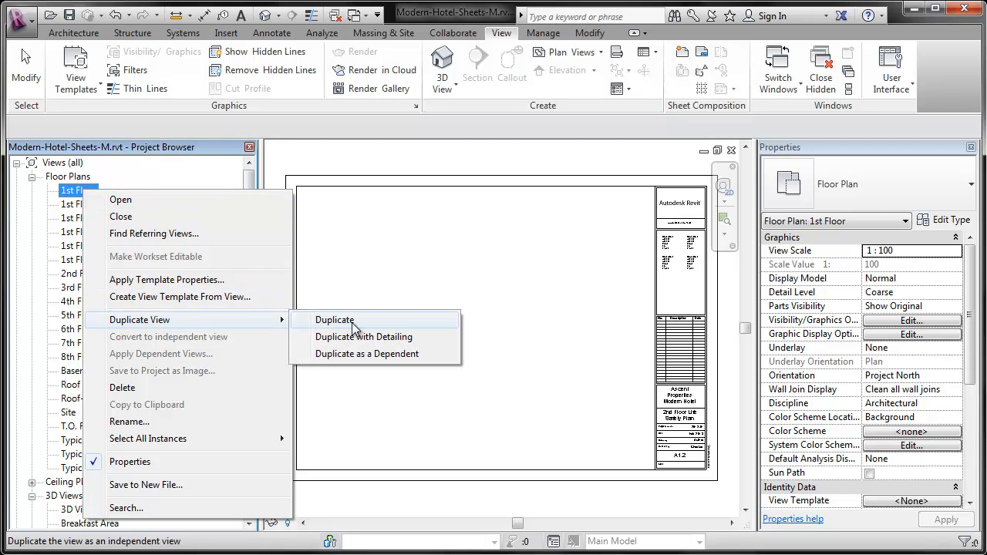
pyautogui.click(354, 327)
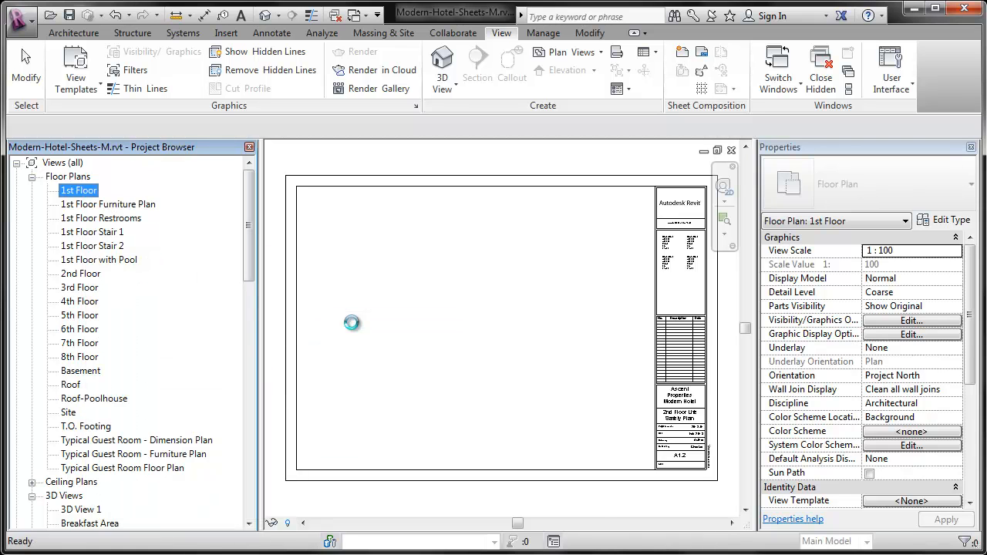
pyautogui.rightClick(129, 393)
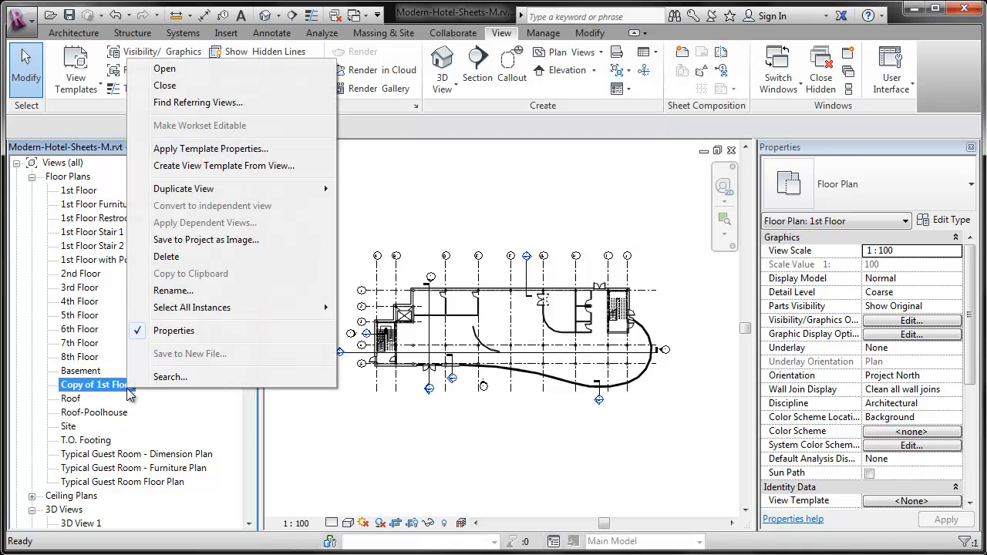
pyautogui.press('Escape')
# Duplicate the 2nd Floor plan view without detailing.
pyautogui.rightClick(95, 279)
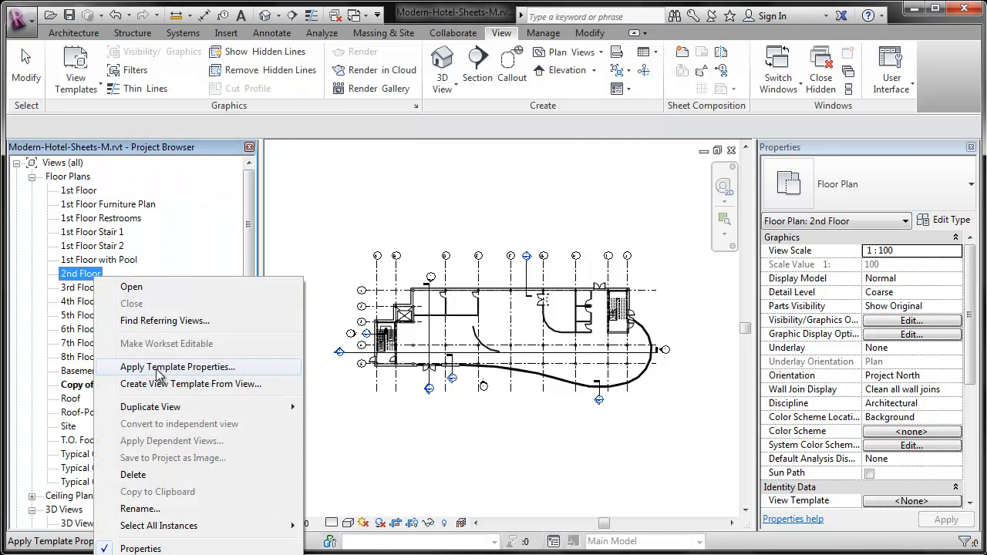
pyautogui.moveTo(246, 407)
pyautogui.click(348, 411)
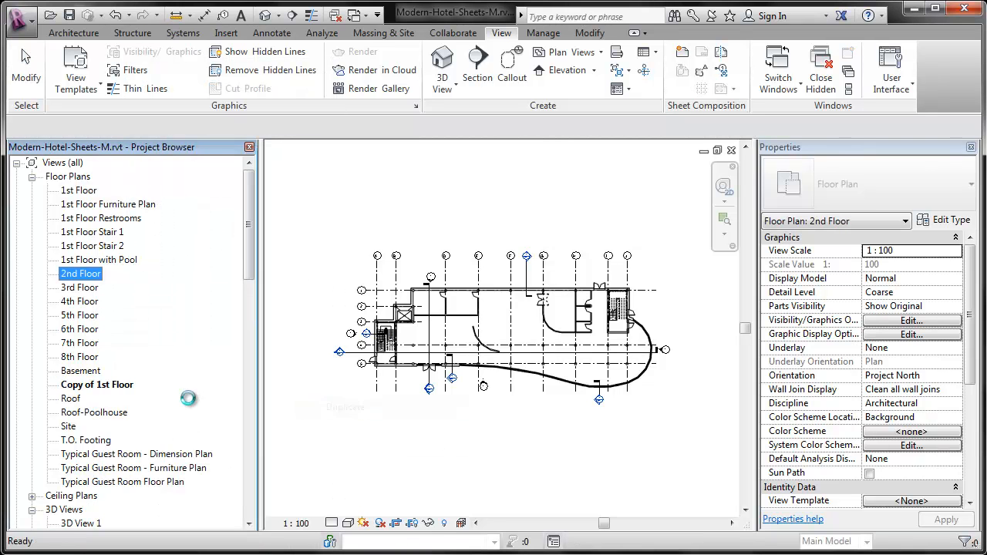
pyautogui.rightClick(126, 406)
# Rename the copy of the 1st Floor view as "1st Floor-Life Safety Plan", copying the "-Life Safety Plan" suffix for reuse.
pyautogui.rightClick(105, 386)
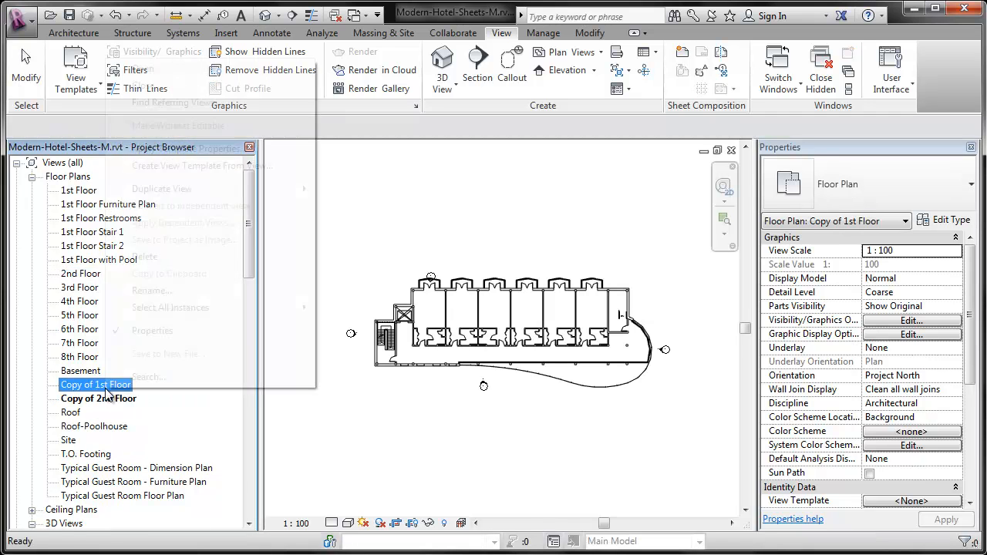
pyautogui.click(152, 289)
pyautogui.moveTo(482, 271); pyautogui.dragTo(400, 271)
pyautogui.press('BackSpace')
pyautogui.click(528, 273)
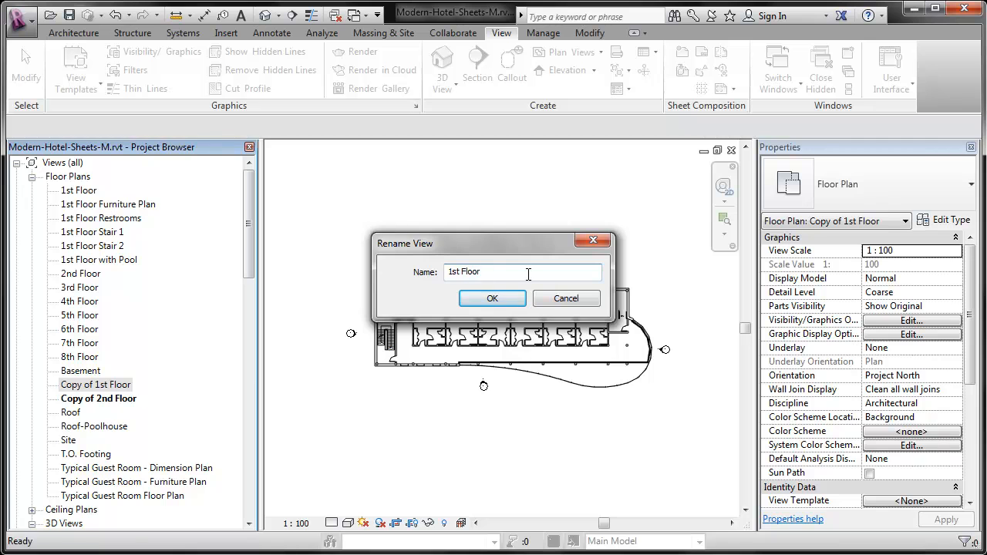
pyautogui.write('-Life Safety Plan')
pyautogui.moveTo(479, 272); pyautogui.dragTo(548, 274)
pyautogui.click(498, 303)
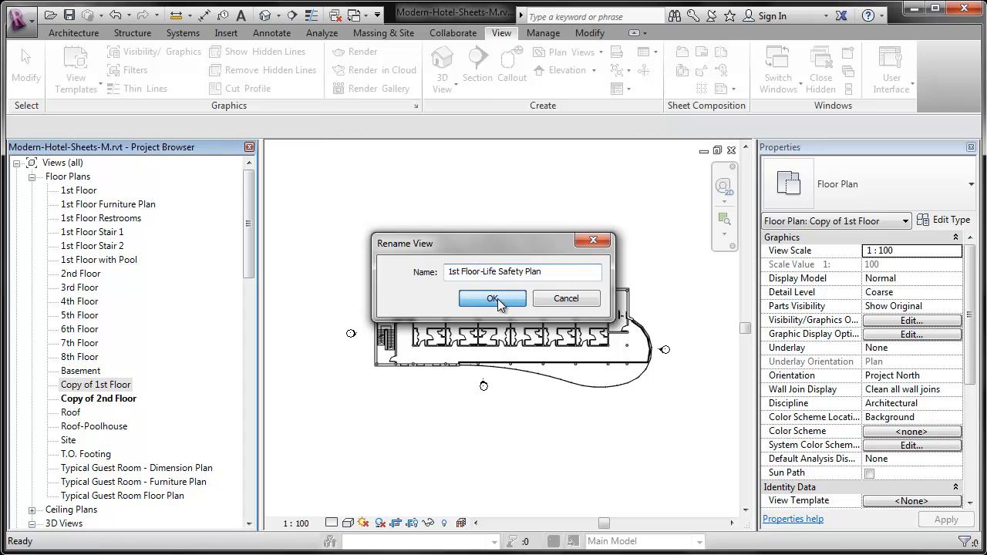
# Rename the copy of the 2nd Floor view as "2nd-8th Floor-Life Safety Plan".
pyautogui.rightClick(123, 398)
pyautogui.click(151, 300)
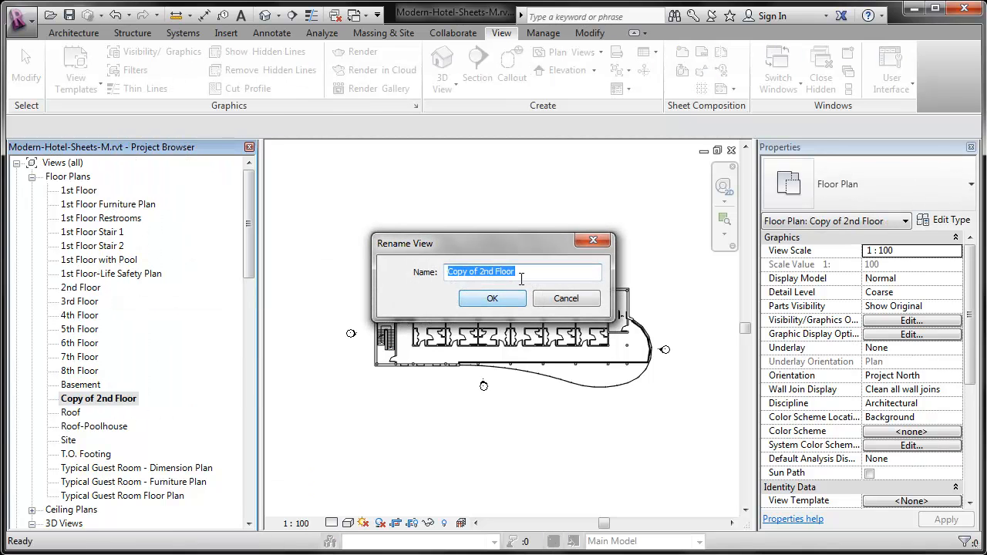
pyautogui.moveTo(484, 272); pyautogui.dragTo(402, 275)
pyautogui.press('Delete')
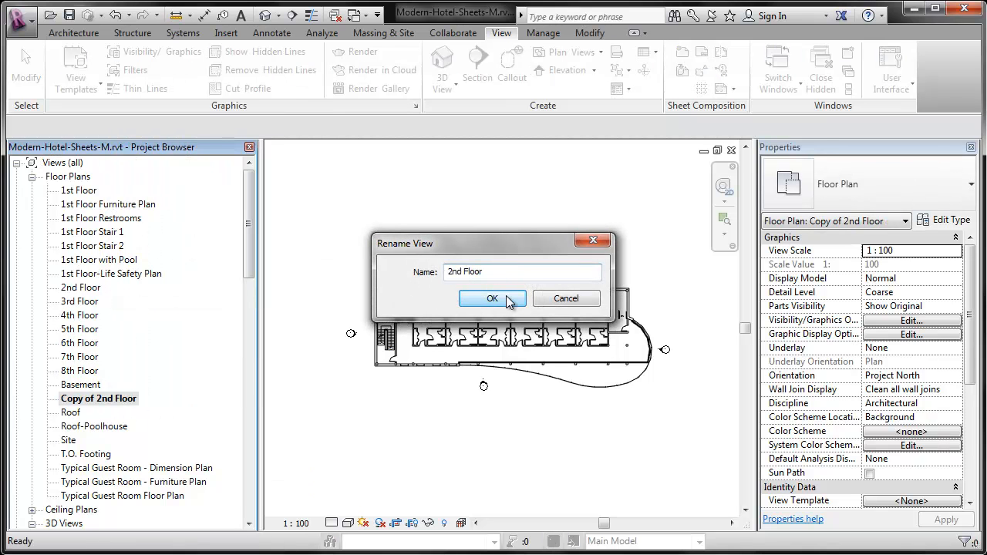
pyautogui.click(461, 273)
pyautogui.write('-8th')
pyautogui.press('End')
pyautogui.hotkey('ctrl', 'v')
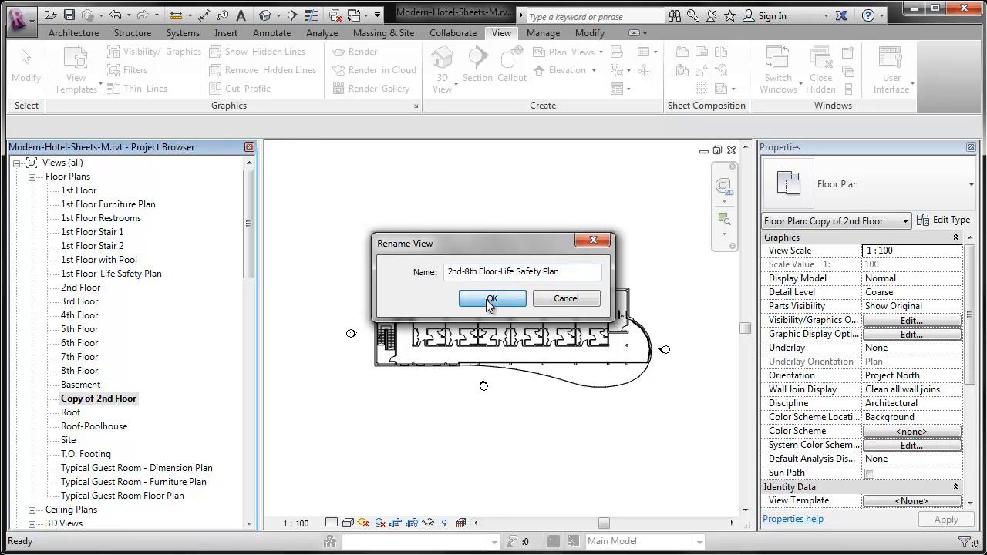
pyautogui.click(492, 299)
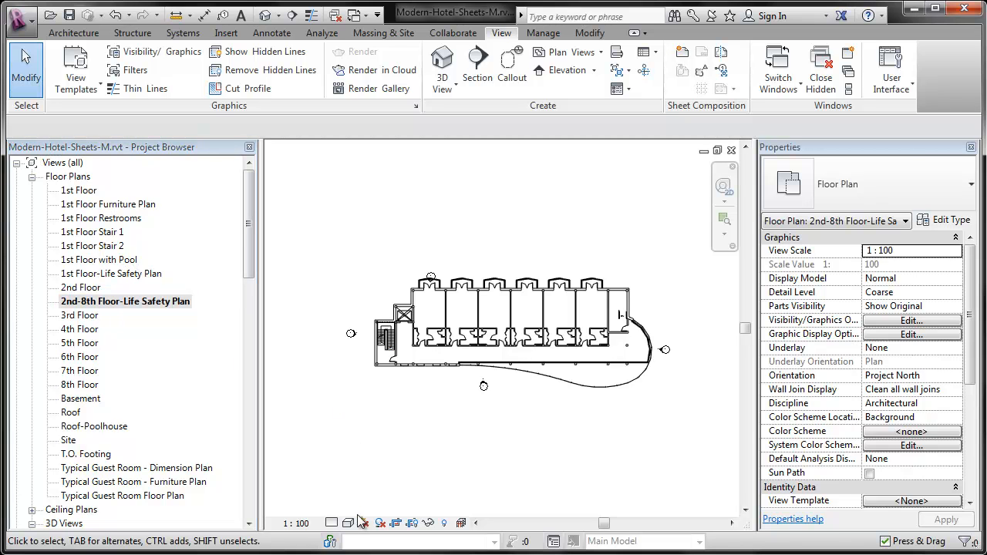
pyautogui.scroll(4, 375, 395)
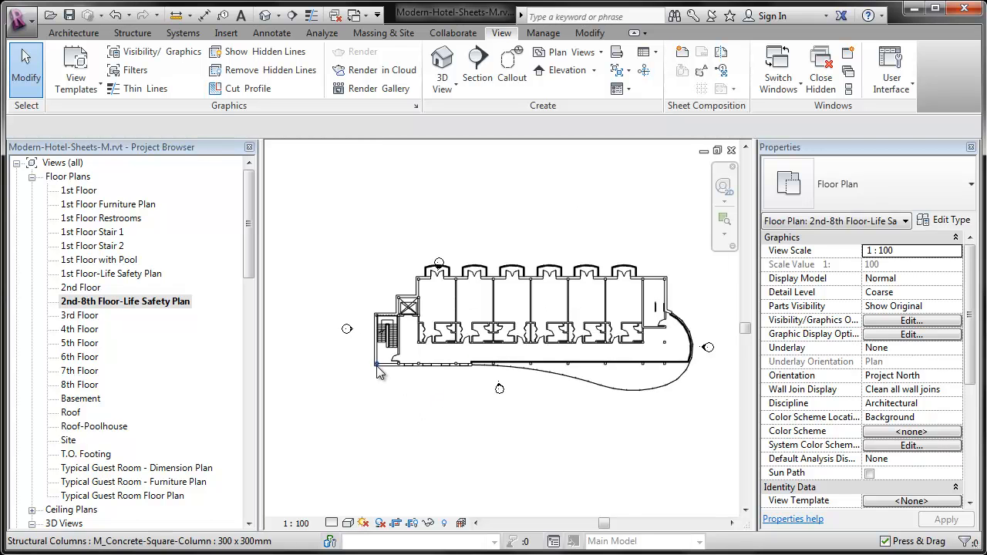
pyautogui.moveTo(523, 430); pyautogui.dragTo(437, 453, button='middle')
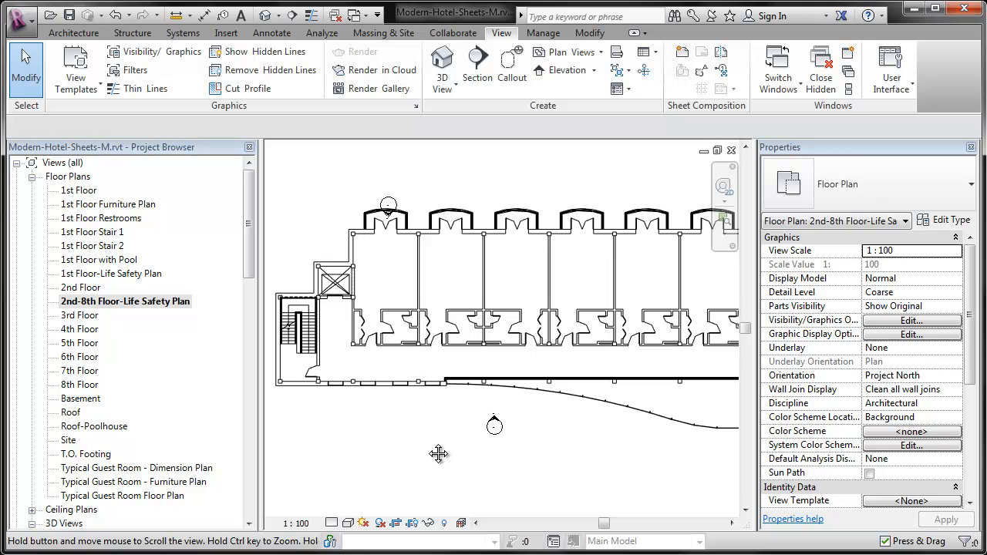
# Hide the elevation markers in the 2nd-8th Floor-Life Safety Plan view.
pyautogui.scroll(-1, 466, 449)
pyautogui.moveTo(512, 454); pyautogui.dragTo(470, 413)
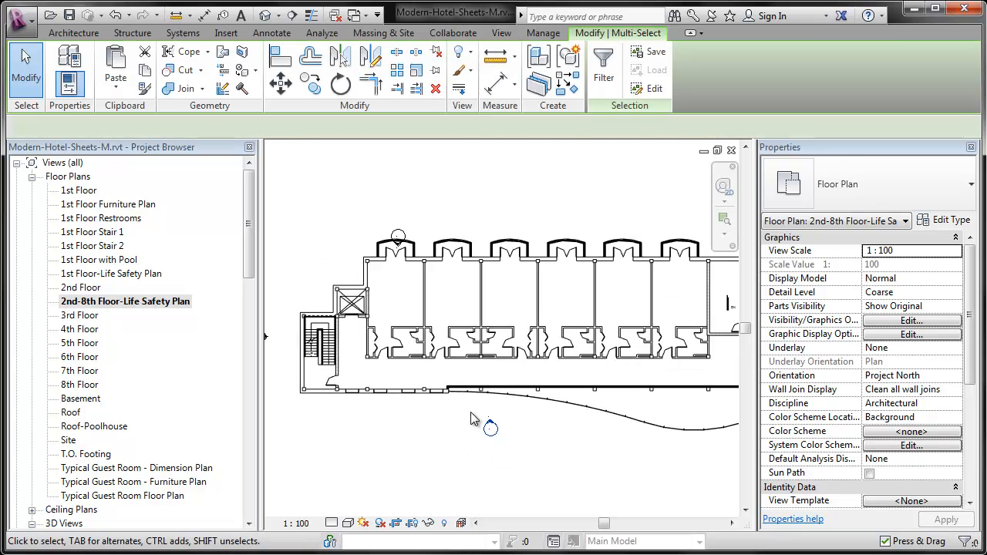
pyautogui.press('Escape')
pyautogui.moveTo(468, 421); pyautogui.dragTo(487, 446, button='middle')
pyautogui.scroll(-1, 487, 445)
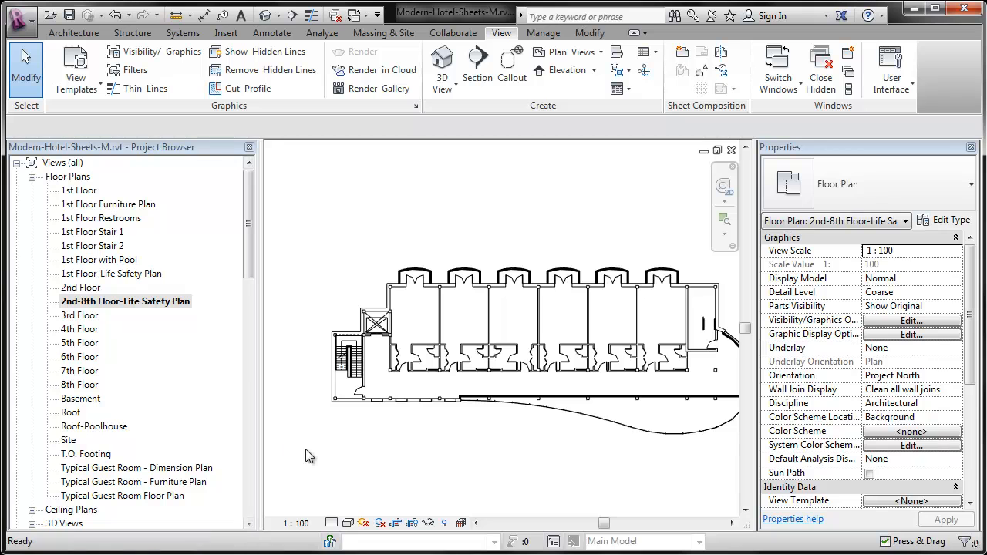
# Open the 1st Floor-Life Safety Plan view and hide the grid category in it.
pyautogui.doubleClick(108, 273)
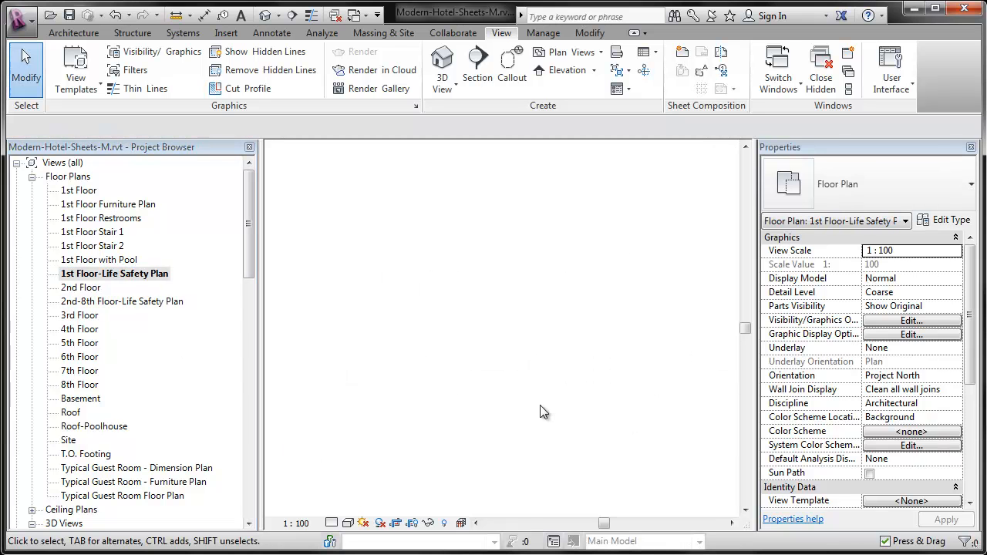
pyautogui.scroll(3, 390, 342)
pyautogui.moveTo(411, 302); pyautogui.dragTo(314, 221)
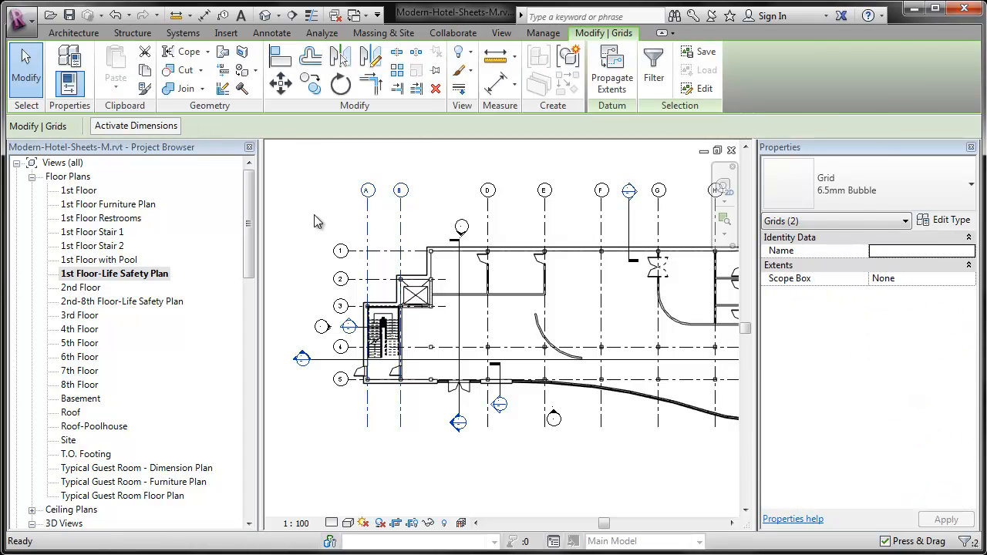
pyautogui.press('v')
pyautogui.press('h')
# Hide the section and elevation markers in the 1st Floor-Life Safety Plan view.
pyautogui.moveTo(335, 377); pyautogui.dragTo(288, 298)
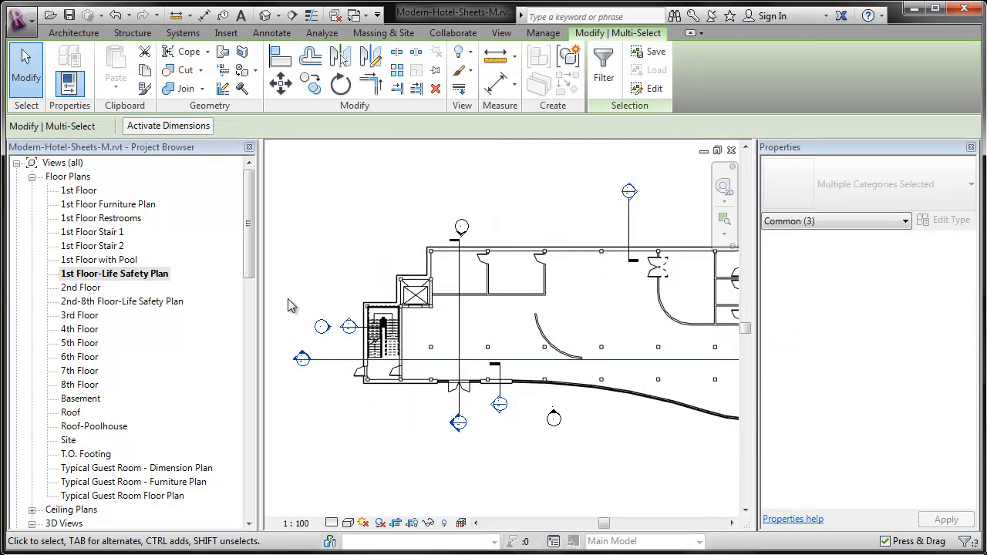
pyautogui.press('v')
pyautogui.press('h')
pyautogui.moveTo(545, 420); pyautogui.dragTo(391, 421, button='middle')
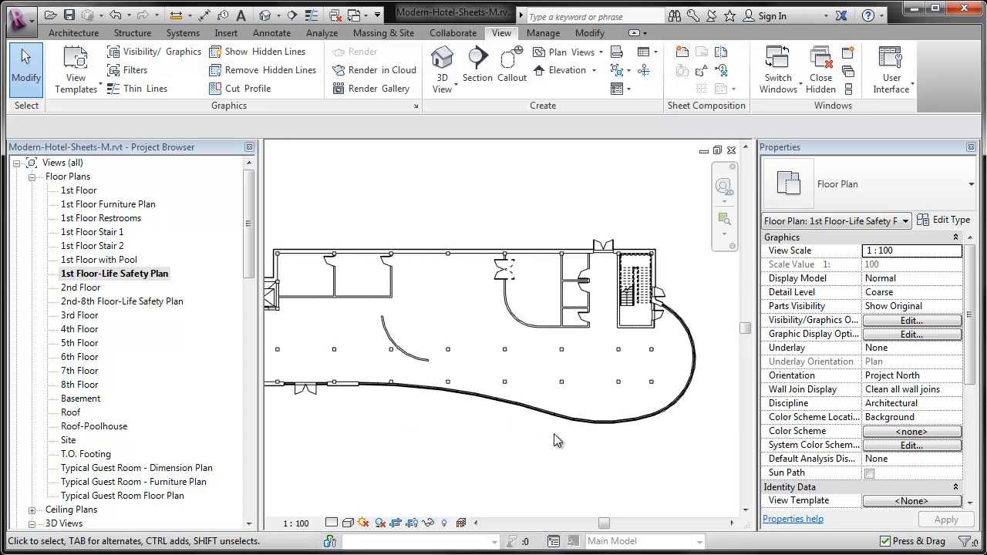
pyautogui.press('z')
pyautogui.press('f')
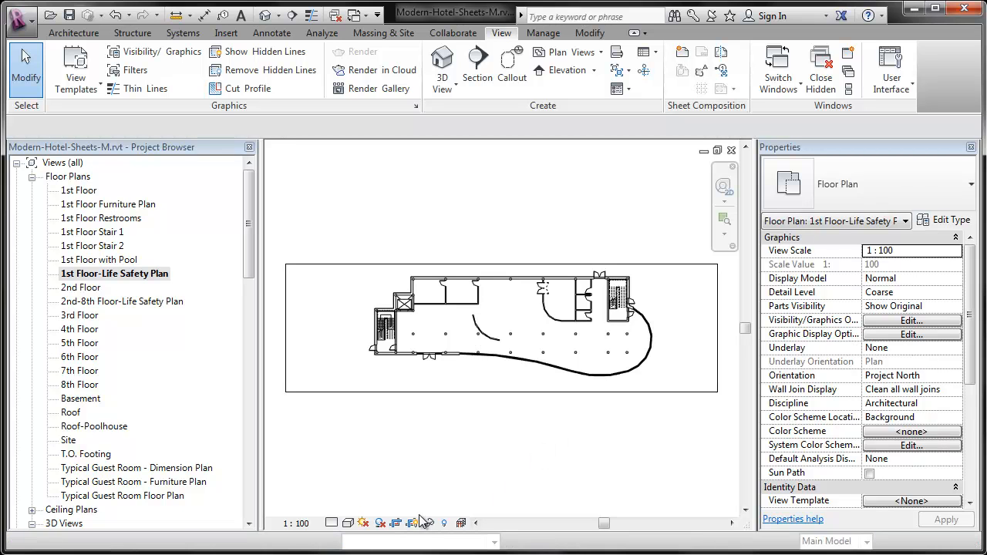
# Check the 2nd-8th Floor-Life Safety Plan view and open sheet A1.1 - 1st Floor Life Safety Plan.
pyautogui.doubleClick(108, 304)
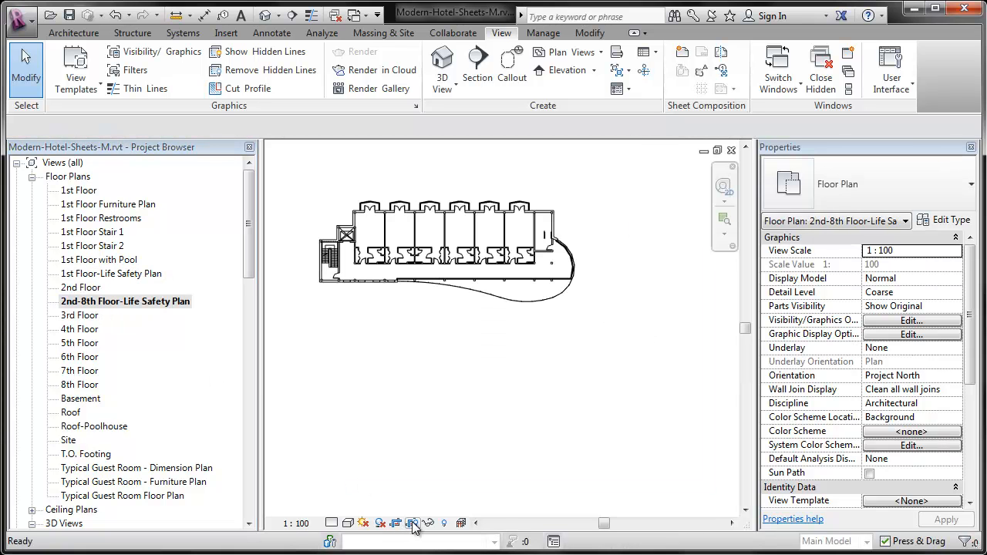
pyautogui.click(254, 266)
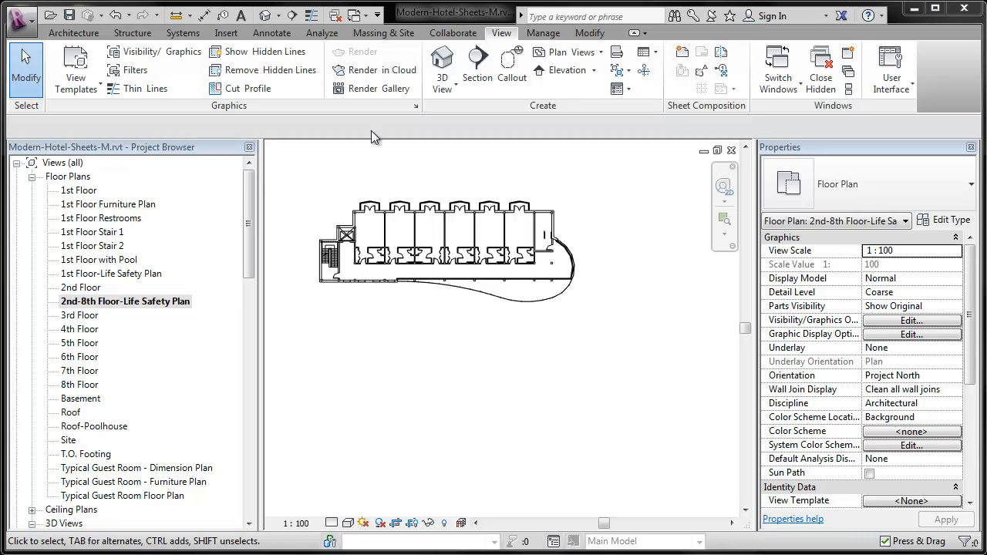
pyautogui.moveTo(249, 188); pyautogui.dragTo(264, 385)
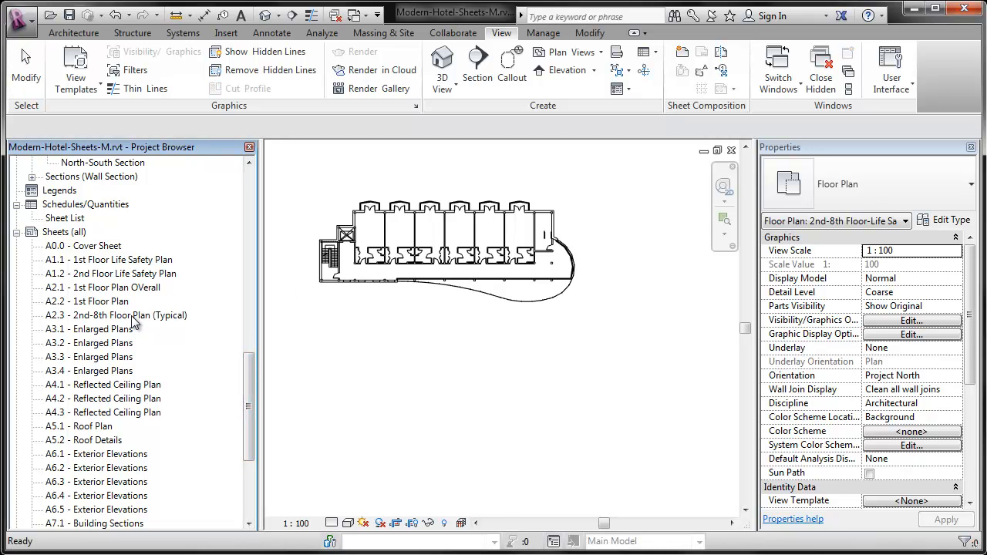
pyautogui.doubleClick(121, 259)
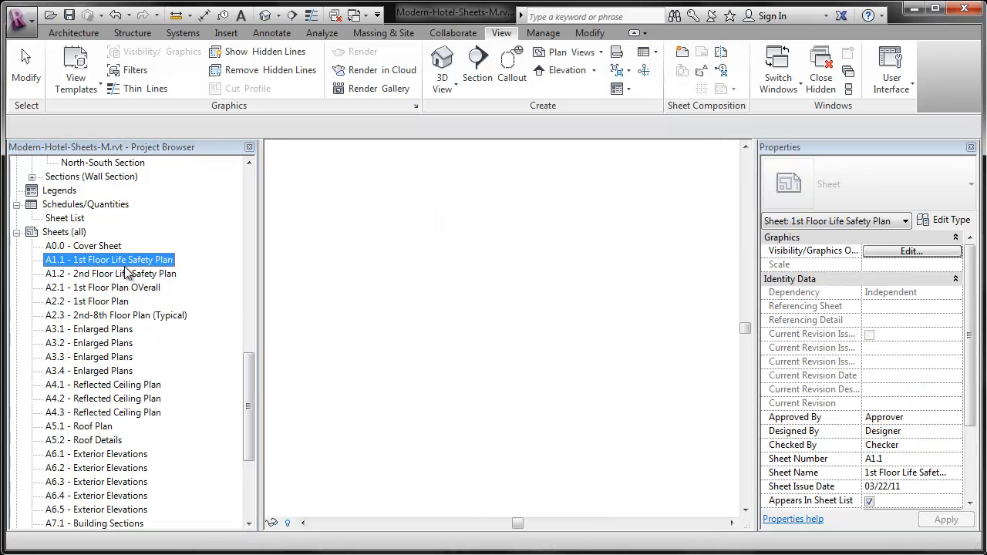
pyautogui.rightClick(287, 409)
pyautogui.click(347, 552)
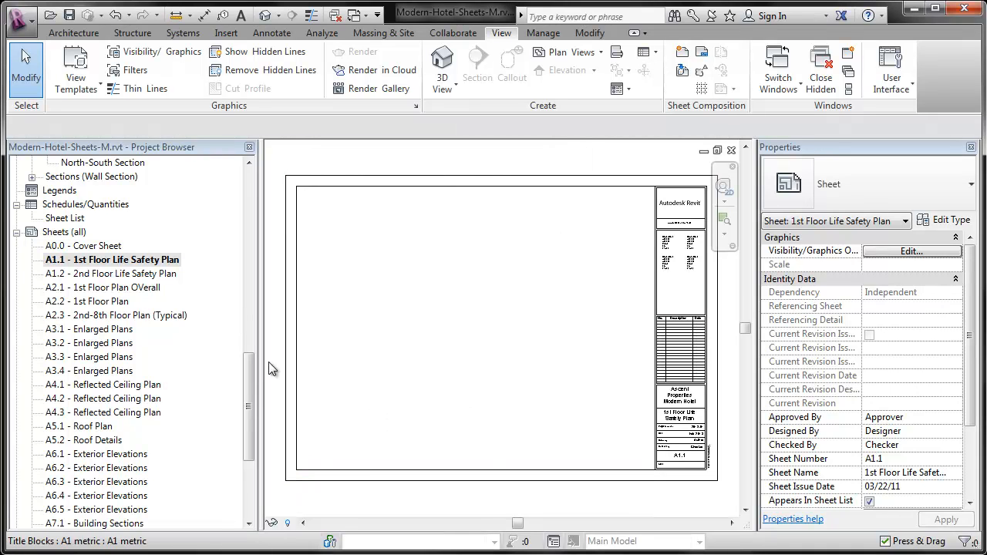
# Place the 1st Floor-Life Safety Plan view on sheet A1.1 and move its viewport to the middle of the drawing area.
pyautogui.moveTo(253, 377); pyautogui.dragTo(246, 194)
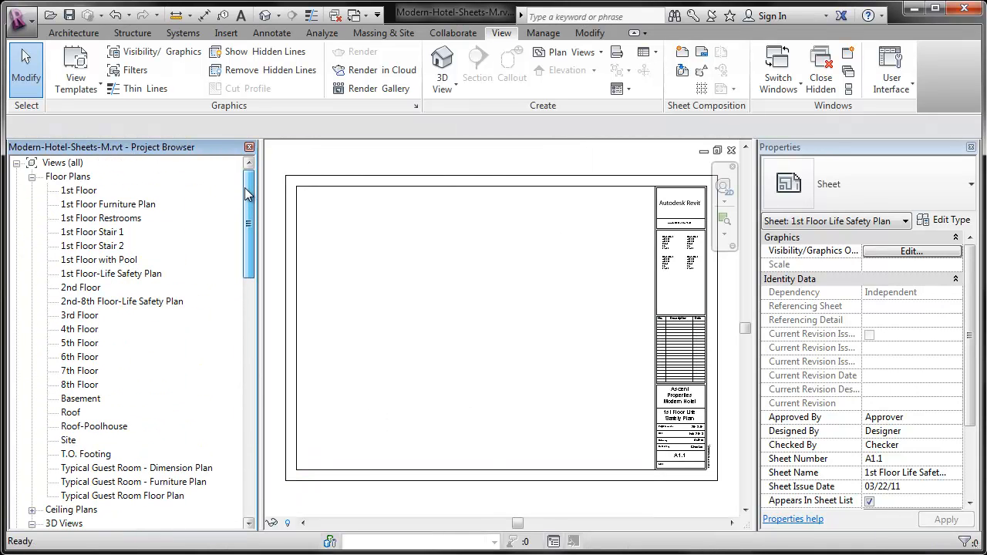
pyautogui.click(103, 275)
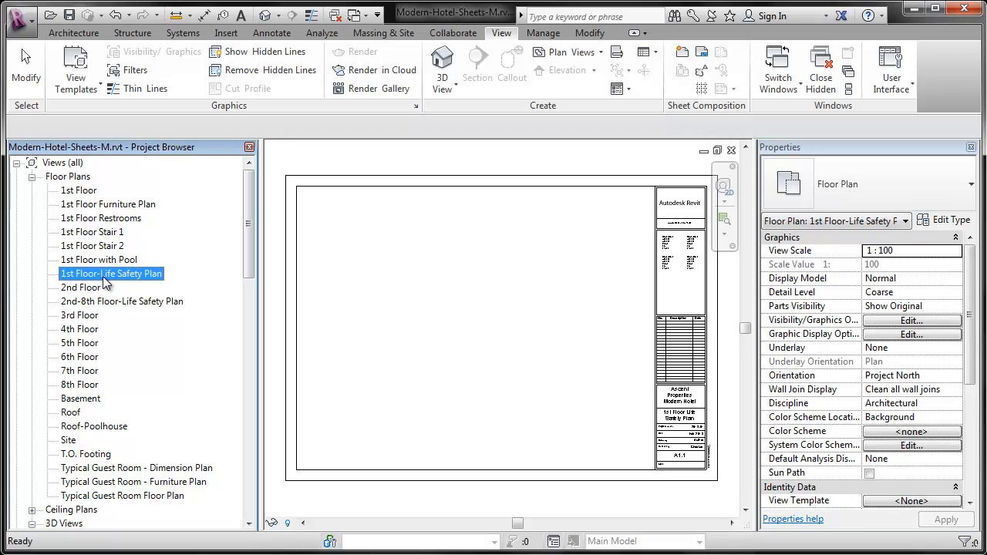
pyautogui.moveTo(102, 276); pyautogui.dragTo(277, 312)
pyautogui.moveTo(460, 333); pyautogui.dragTo(465, 326)
pyautogui.click(476, 259)
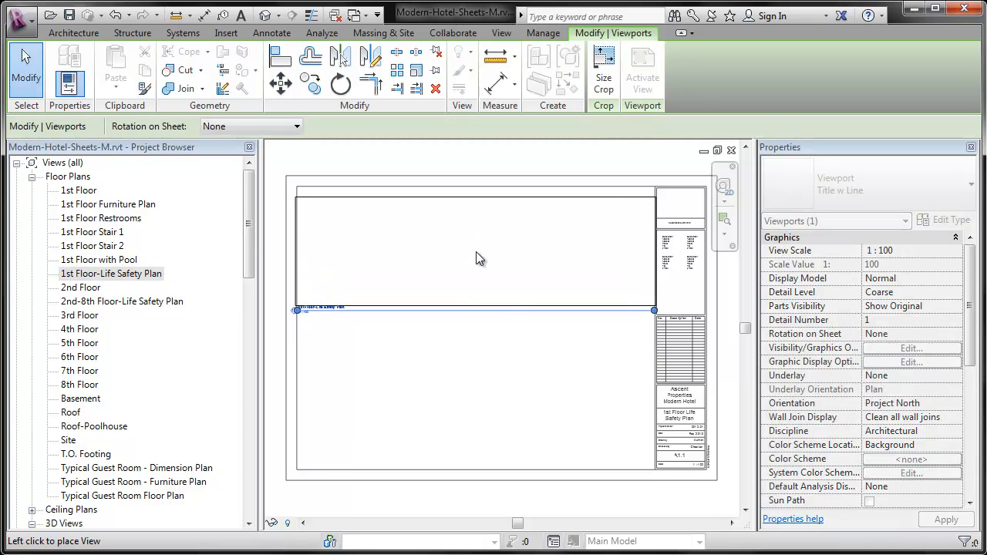
pyautogui.moveTo(477, 267); pyautogui.dragTo(478, 276)
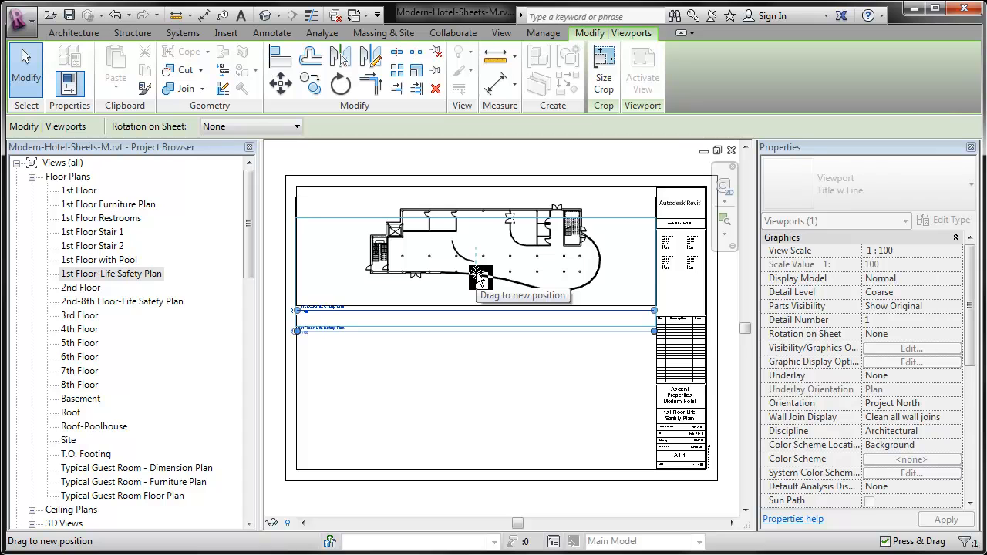
pyautogui.moveTo(478, 277); pyautogui.dragTo(478, 320)
# Shorten the title line of the viewport on sheet A1.1 and position the view title centrally beneath the plan.
pyautogui.moveTo(320, 369); pyautogui.dragTo(322, 393)
pyautogui.moveTo(330, 443); pyautogui.dragTo(327, 463)
pyautogui.moveTo(659, 465); pyautogui.dragTo(405, 420)
pyautogui.moveTo(474, 386); pyautogui.dragTo(487, 382)
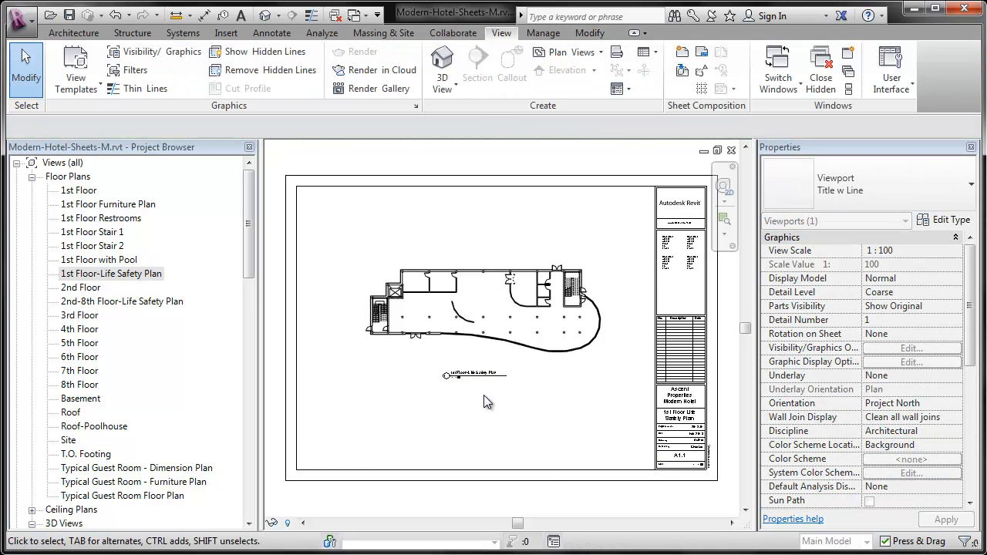
pyautogui.click(482, 312)
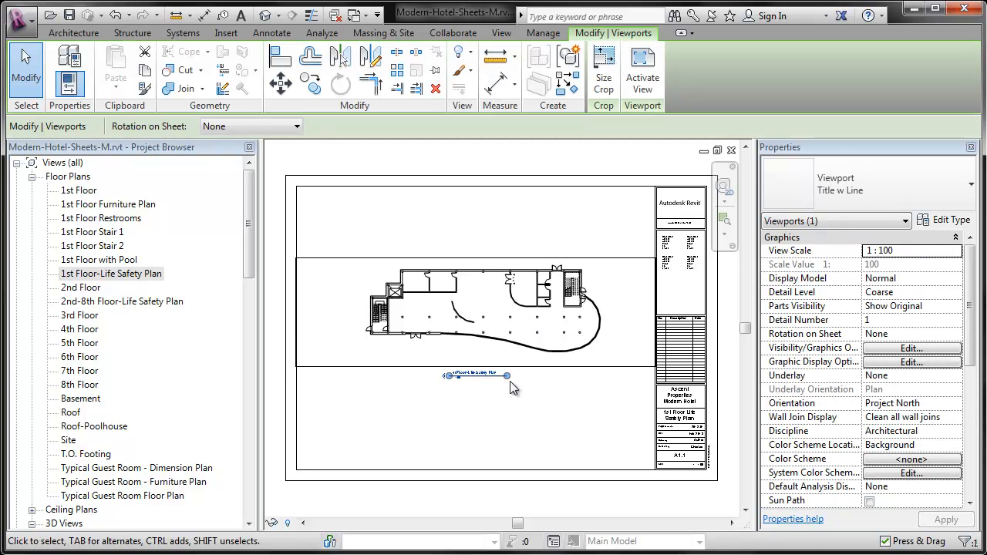
pyautogui.moveTo(607, 377); pyautogui.dragTo(510, 381)
pyautogui.click(504, 407)
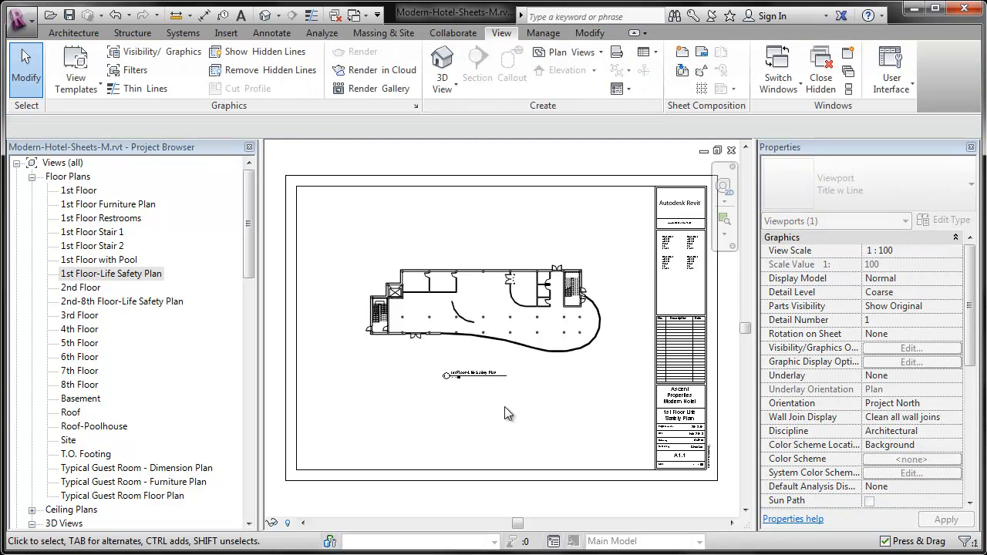
pyautogui.click(470, 377)
pyautogui.press('Escape')
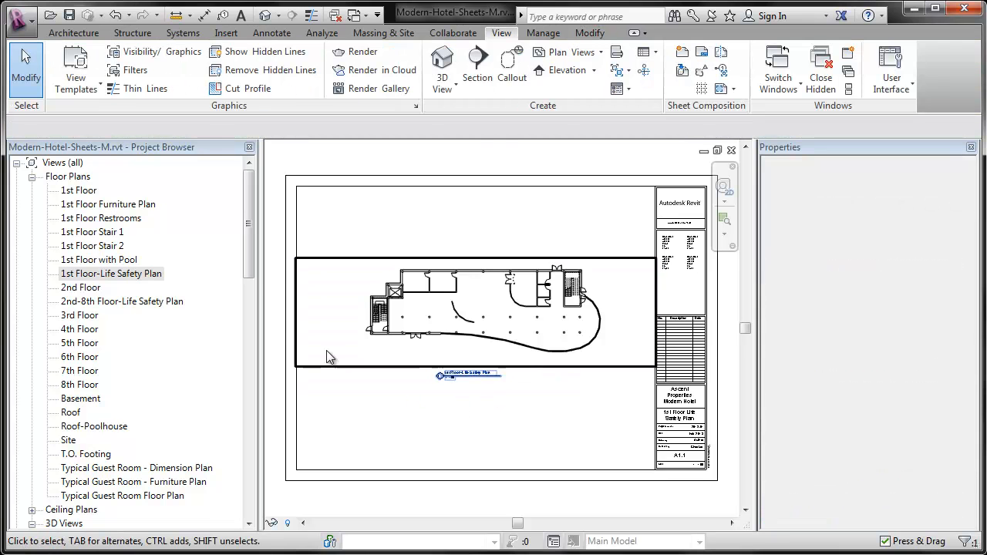
# Open sheet A1.2 - 2nd Floor Life Safety Plan and place the 2nd-8th Floor-Life Safety Plan view on it.
pyautogui.moveTo(247, 253); pyautogui.dragTo(261, 447)
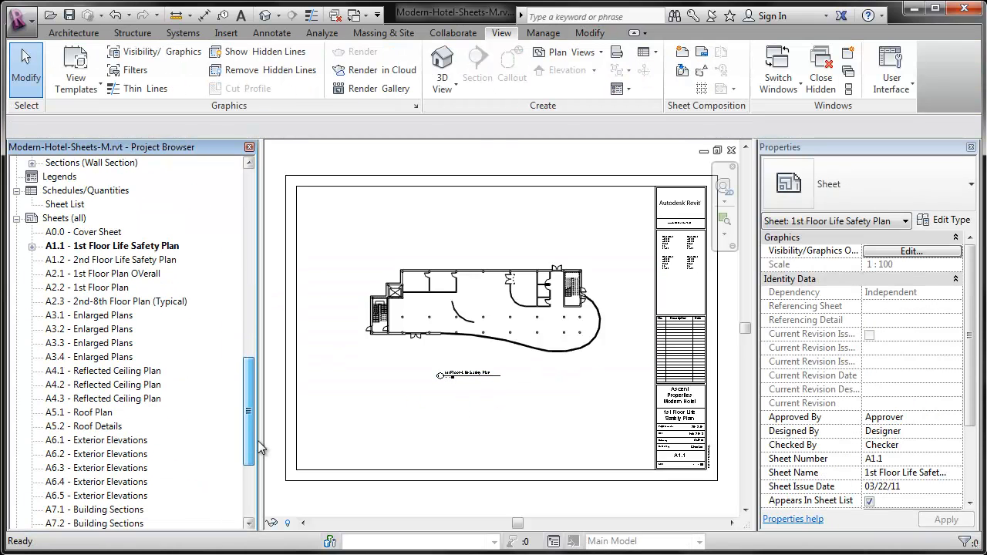
pyautogui.doubleClick(152, 262)
pyautogui.moveTo(248, 403); pyautogui.dragTo(251, 229)
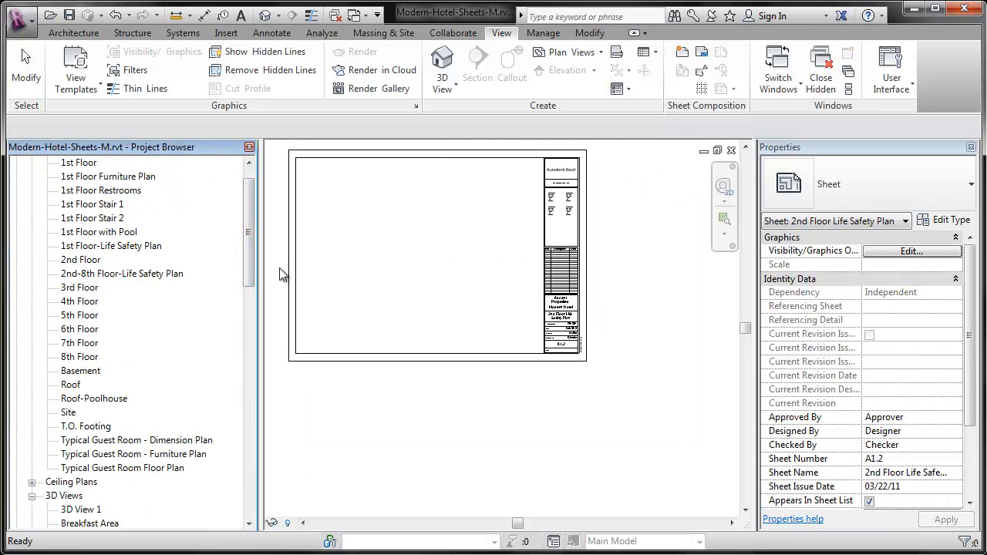
pyautogui.scroll(1, 251, 262)
pyautogui.moveTo(98, 288); pyautogui.dragTo(404, 249)
pyautogui.click(419, 253)
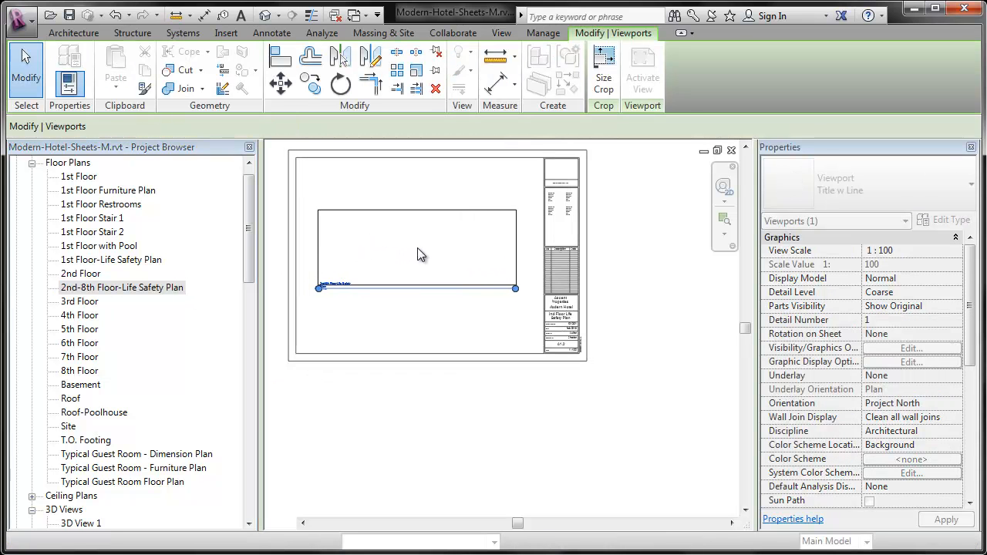
# Shorten the title line of the viewport on sheet A1.2 and move the view title to the centre beneath the plan.
pyautogui.moveTo(514, 289); pyautogui.dragTo(512, 290)
pyautogui.moveTo(379, 300); pyautogui.dragTo(416, 289)
pyautogui.click(355, 300)
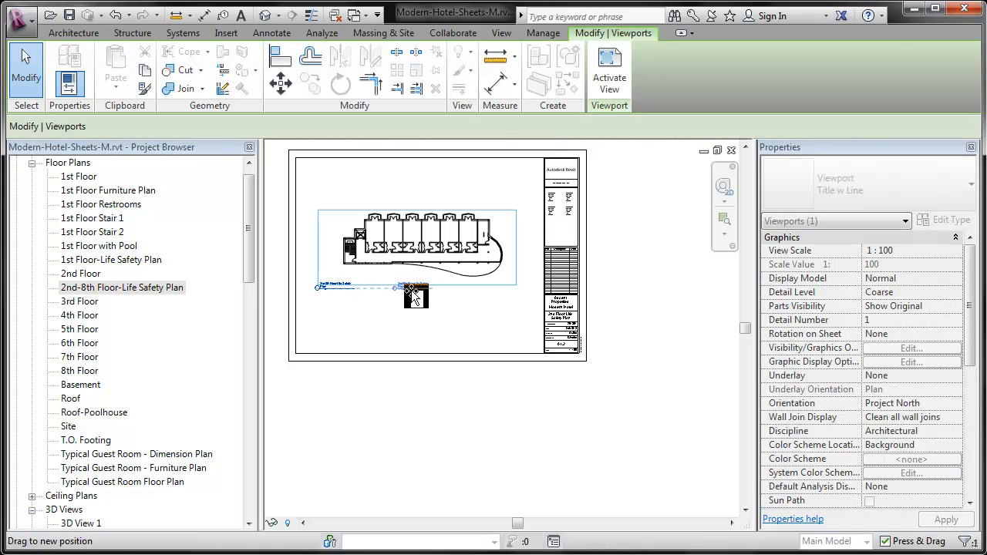
pyautogui.click(417, 309)
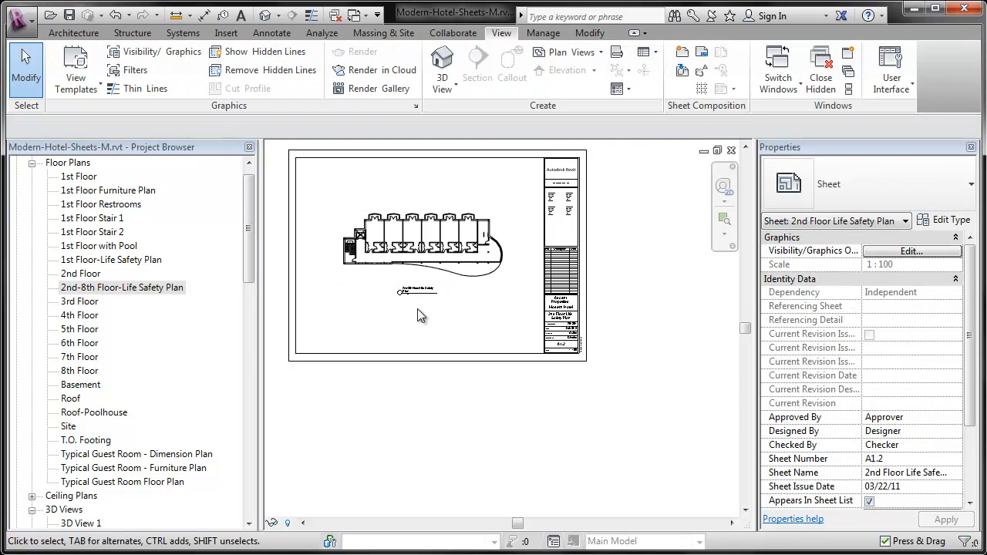
# Change the sheet name in the A1.2 title block to "2nd-8th Floor Life Safety Plan".
pyautogui.press('a')
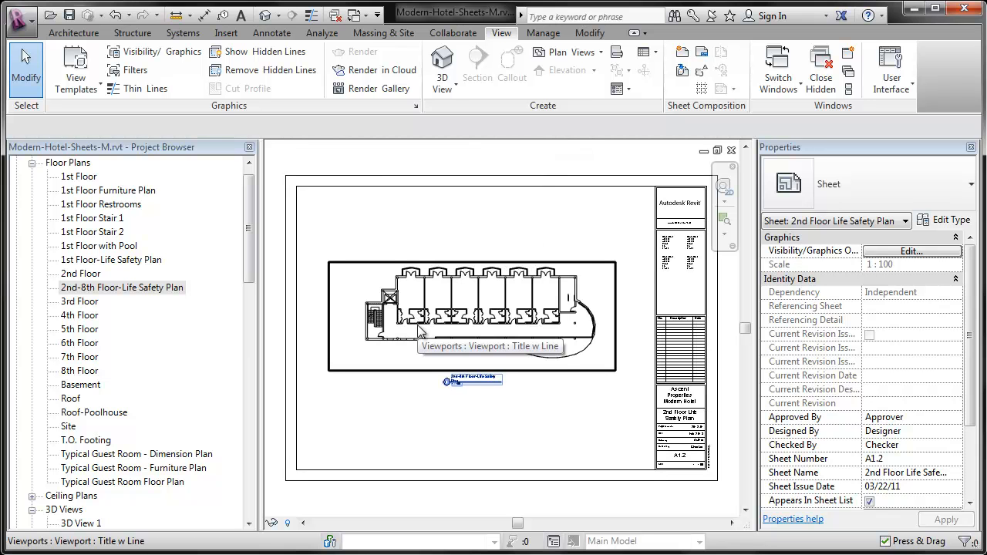
pyautogui.scroll(4, 672, 347)
pyautogui.click(625, 349)
pyautogui.click(626, 349)
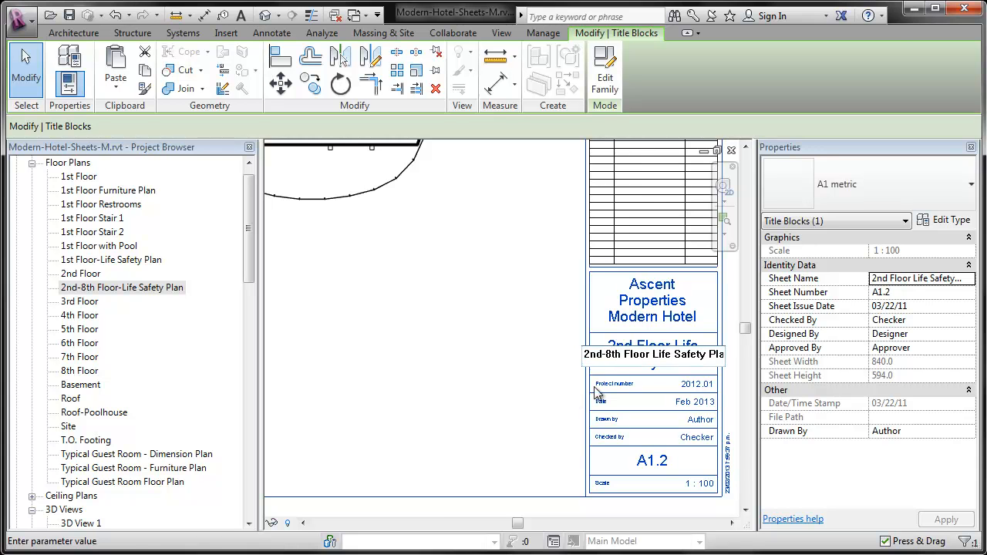
pyautogui.click(441, 380)
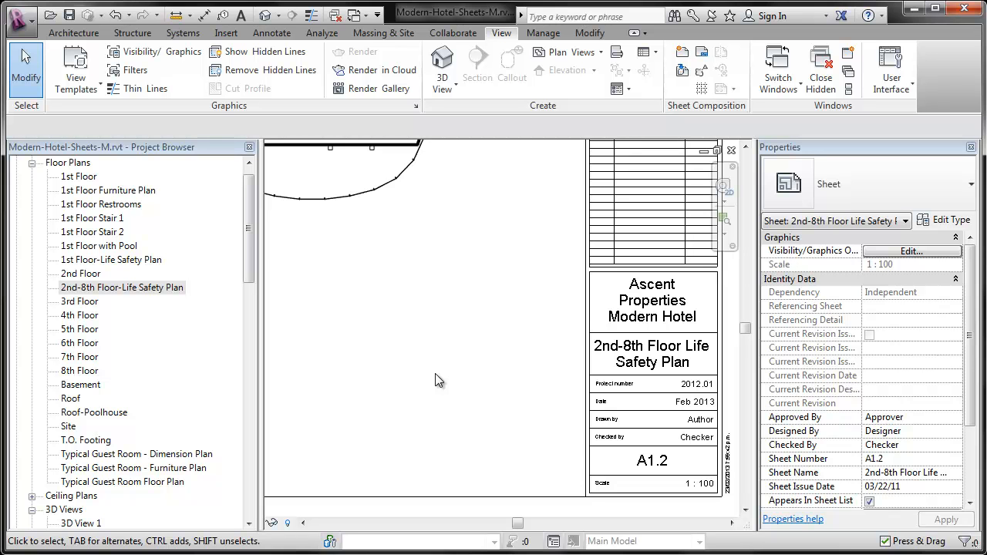
# Open sheet A2.1 - 1st Floor Plan OVerall and place the 1st Floor view on it.
pyautogui.moveTo(247, 249); pyautogui.dragTo(248, 436)
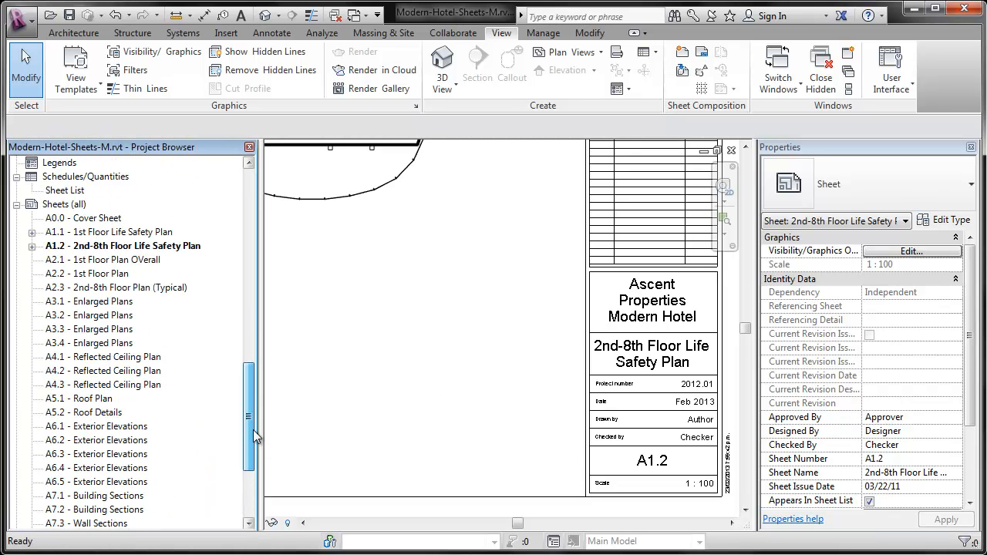
pyautogui.doubleClick(104, 263)
pyautogui.moveTo(247, 392); pyautogui.dragTo(249, 205)
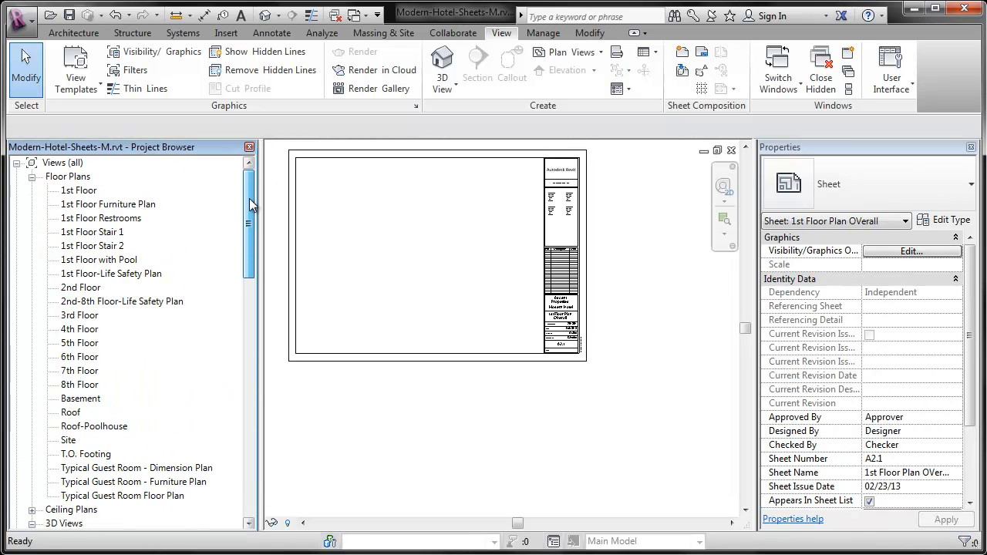
pyautogui.click(86, 192)
pyautogui.moveTo(314, 230); pyautogui.dragTo(424, 240)
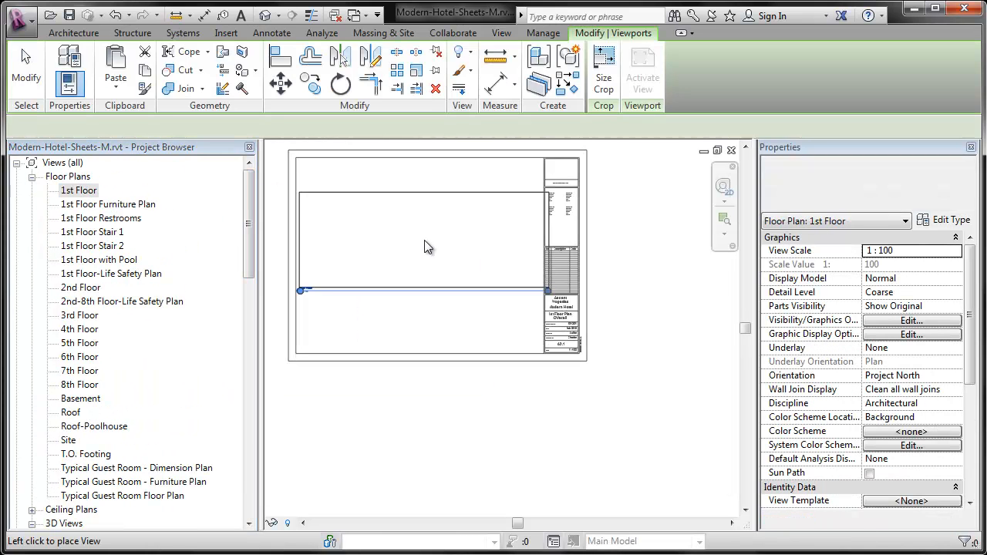
pyautogui.click(423, 256)
# Delete the 1st Floor viewport from sheet A2.1 - 1st Floor Plan OVerall.
pyautogui.moveTo(249, 226); pyautogui.dragTo(246, 423)
pyautogui.doubleClick(87, 273)
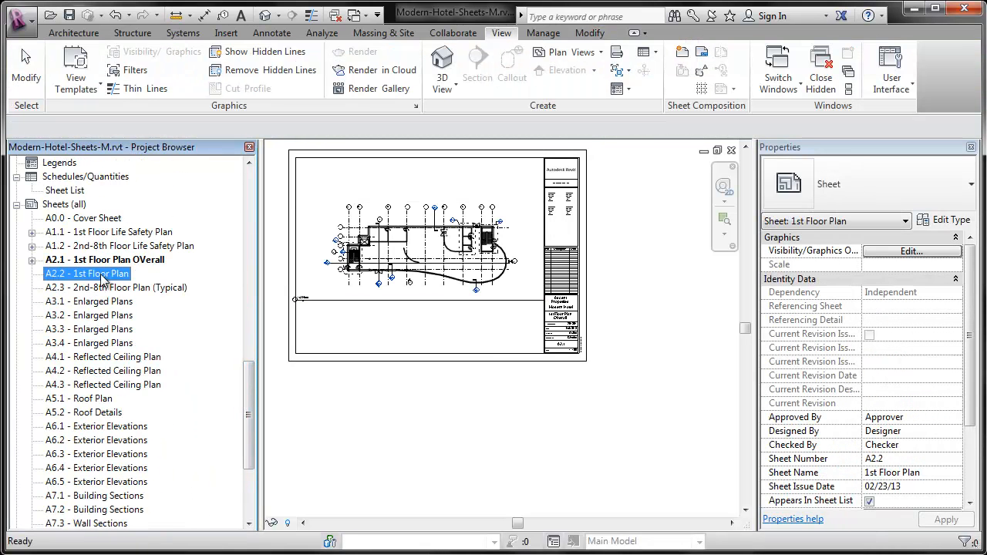
pyautogui.doubleClick(151, 260)
pyautogui.click(376, 245)
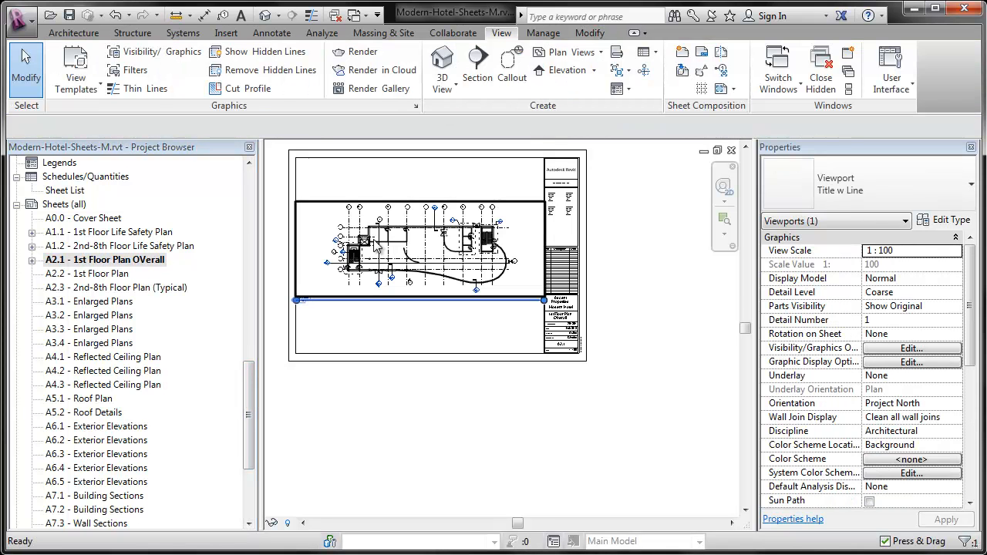
pyautogui.press('Delete')
pyautogui.moveTo(249, 375); pyautogui.dragTo(256, 188)
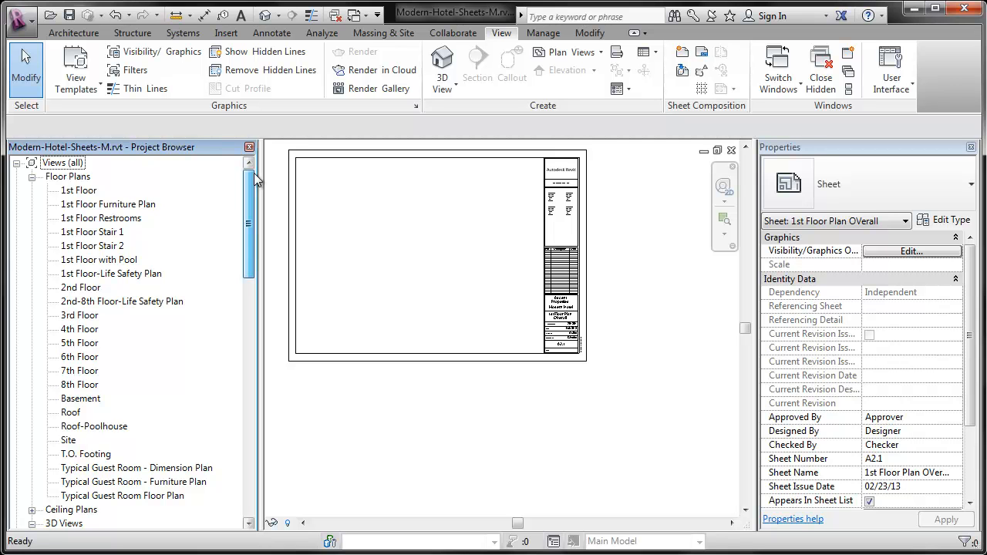
pyautogui.moveTo(257, 179); pyautogui.dragTo(241, 357)
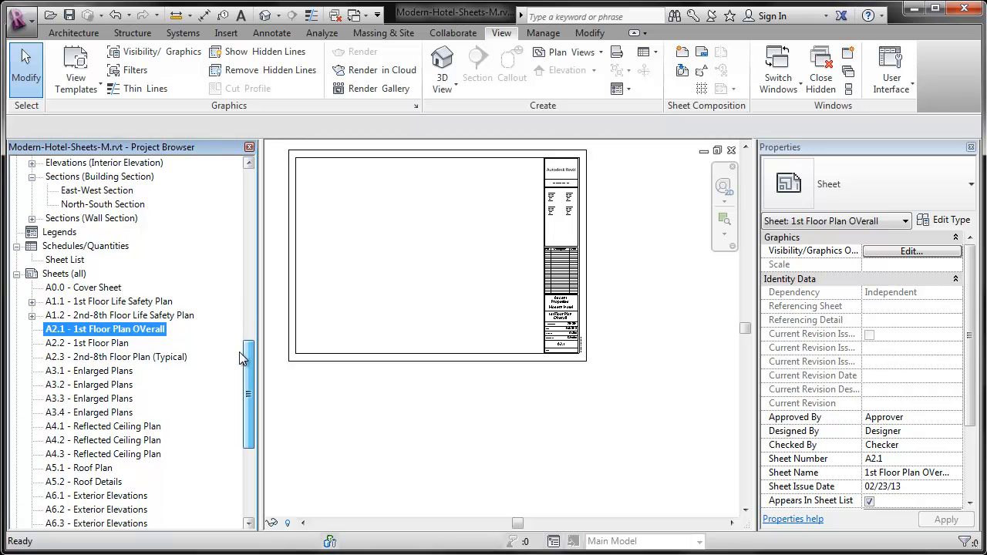
# Open sheet A4.1 - Reflected Ceiling Plan.
pyautogui.click(101, 428)
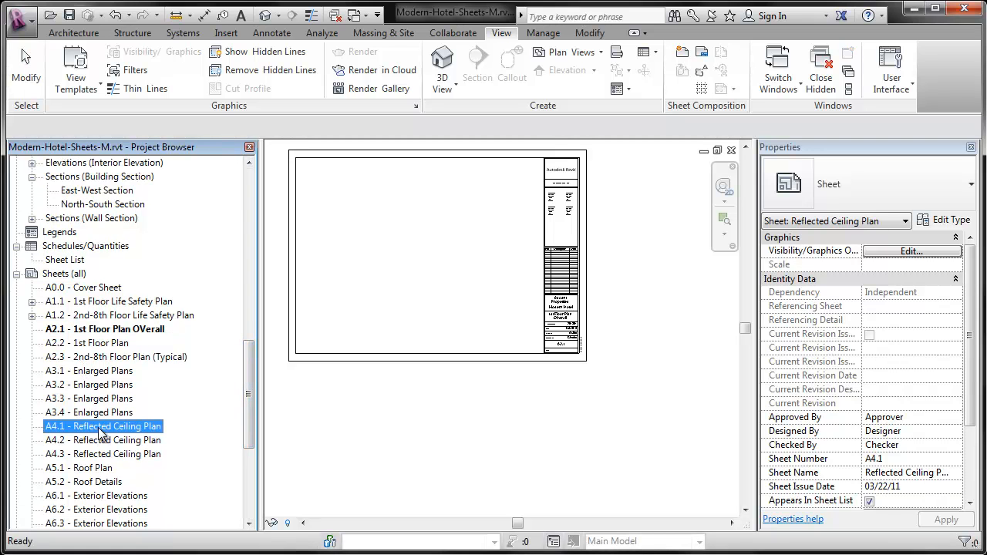
pyautogui.doubleClick(132, 435)
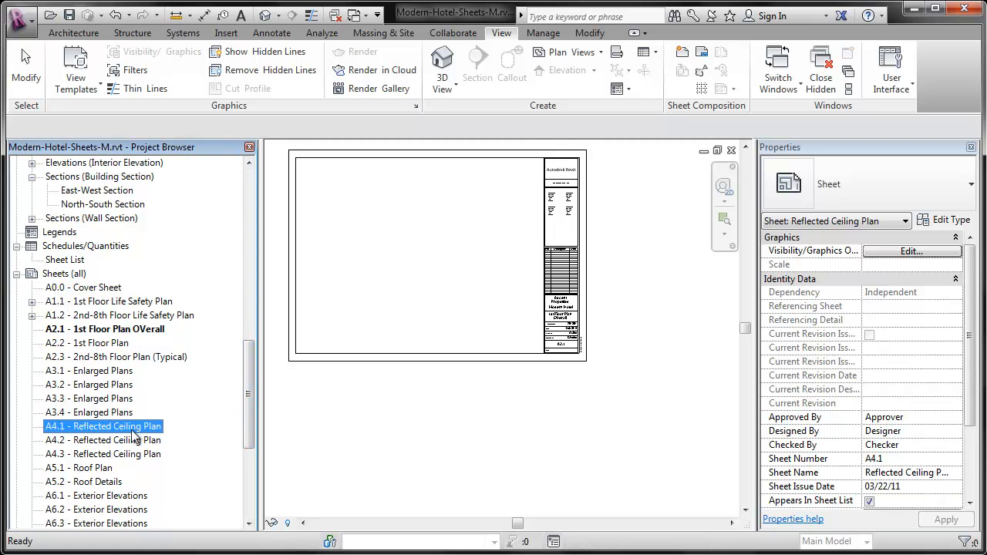
pyautogui.moveTo(249, 375); pyautogui.dragTo(251, 423)
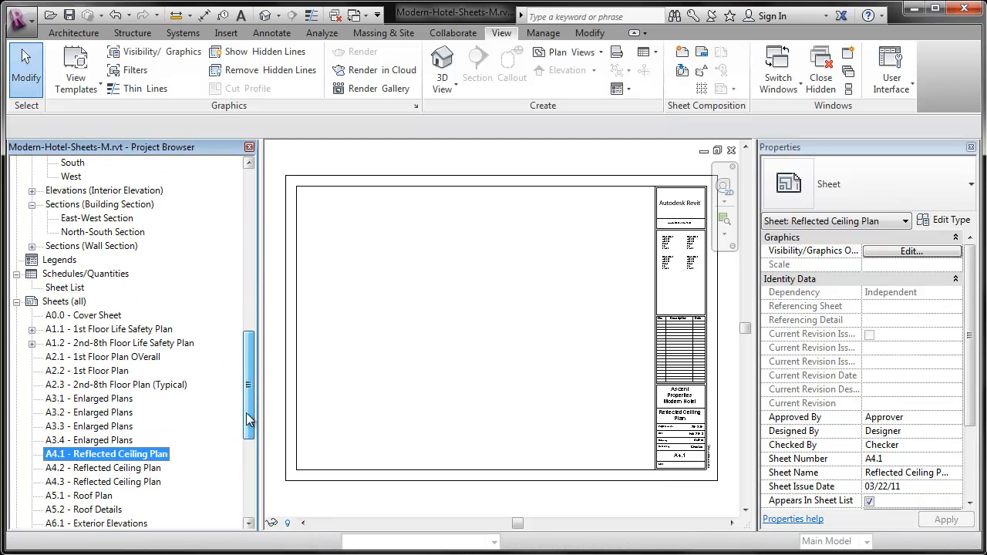
# Open sheet A6.1 - Exterior Elevations and place the North building elevation in the middle of it.
pyautogui.click(108, 370)
pyautogui.scroll(-2, 106, 424)
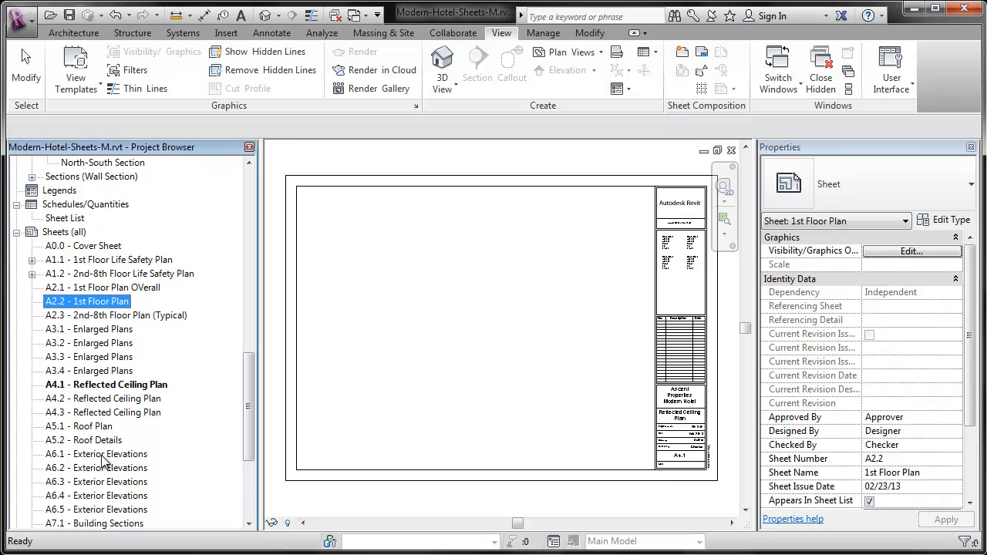
pyautogui.doubleClick(101, 454)
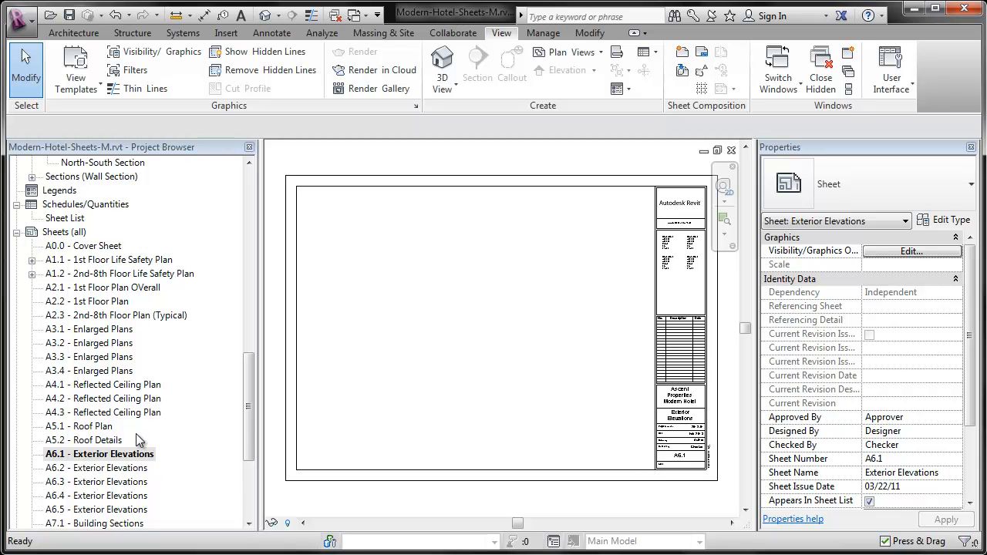
pyautogui.moveTo(249, 432); pyautogui.dragTo(249, 361)
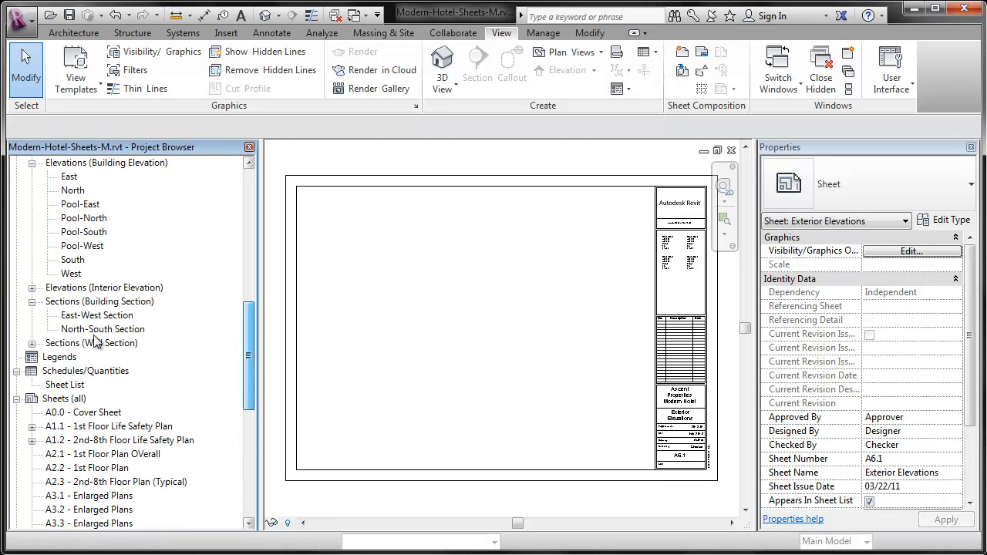
pyautogui.click(32, 287)
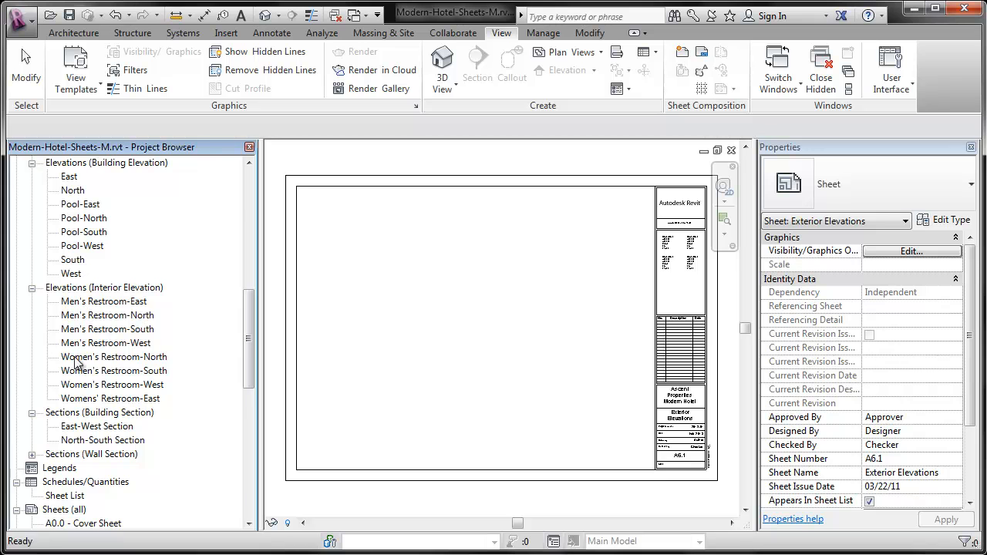
pyautogui.click(31, 289)
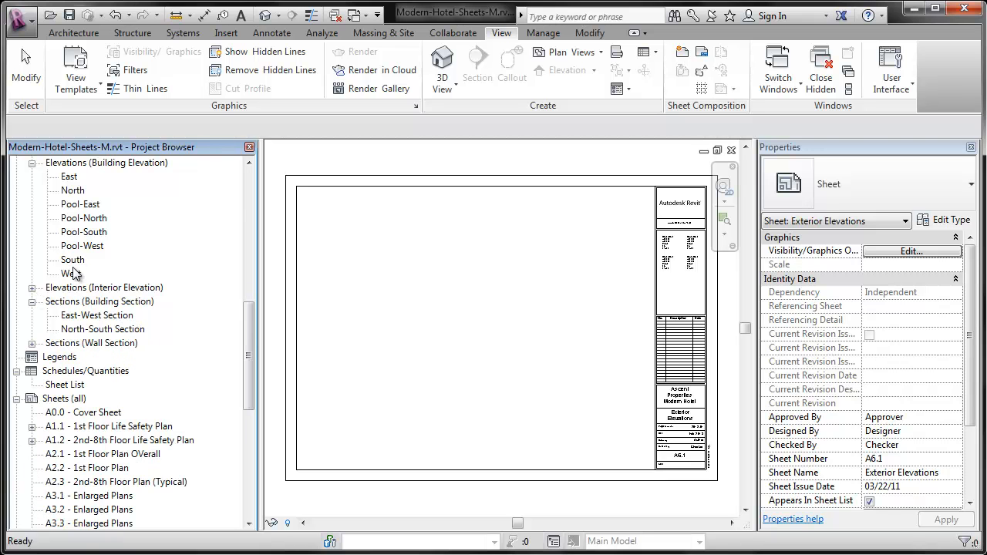
pyautogui.click(74, 191)
pyautogui.moveTo(509, 304); pyautogui.dragTo(511, 311)
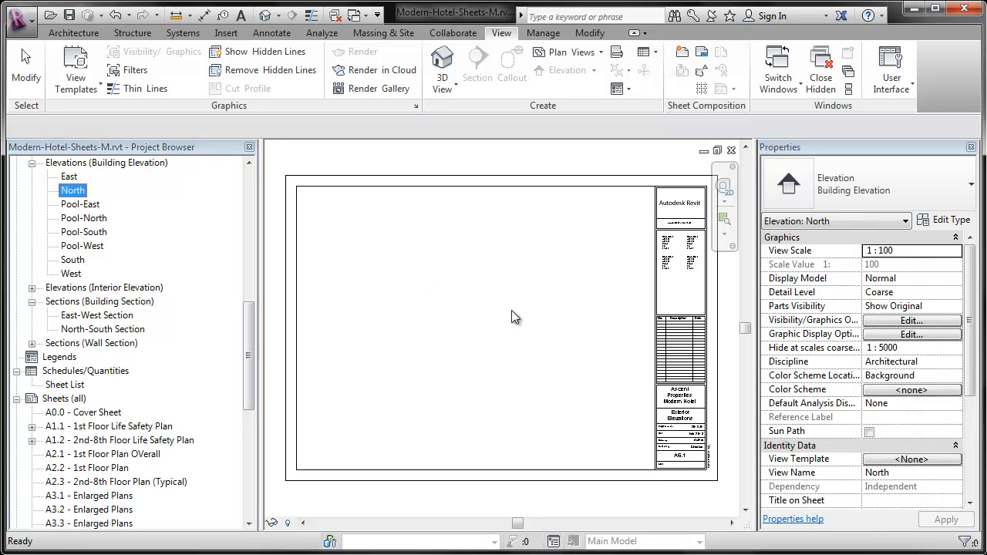
pyautogui.click(476, 325)
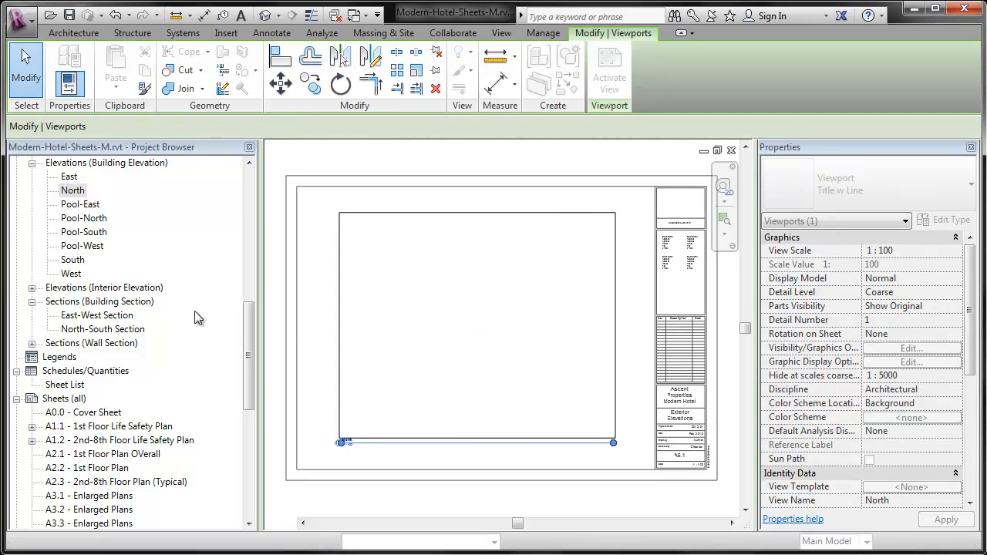
# Open sheet A6.2 - Exterior Elevations and place the East building elevation on it.
pyautogui.moveTo(249, 326); pyautogui.dragTo(253, 399)
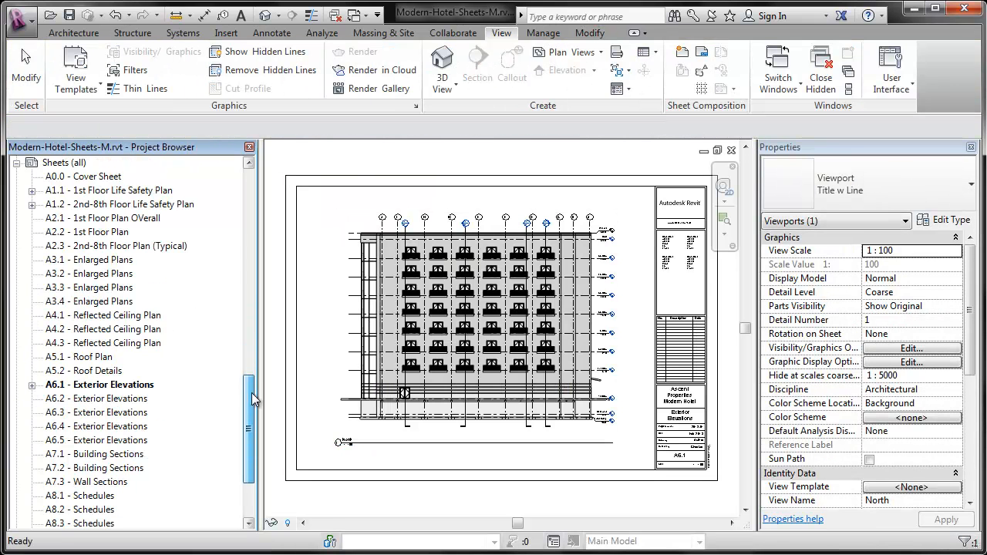
pyautogui.click(117, 399)
pyautogui.click(252, 162)
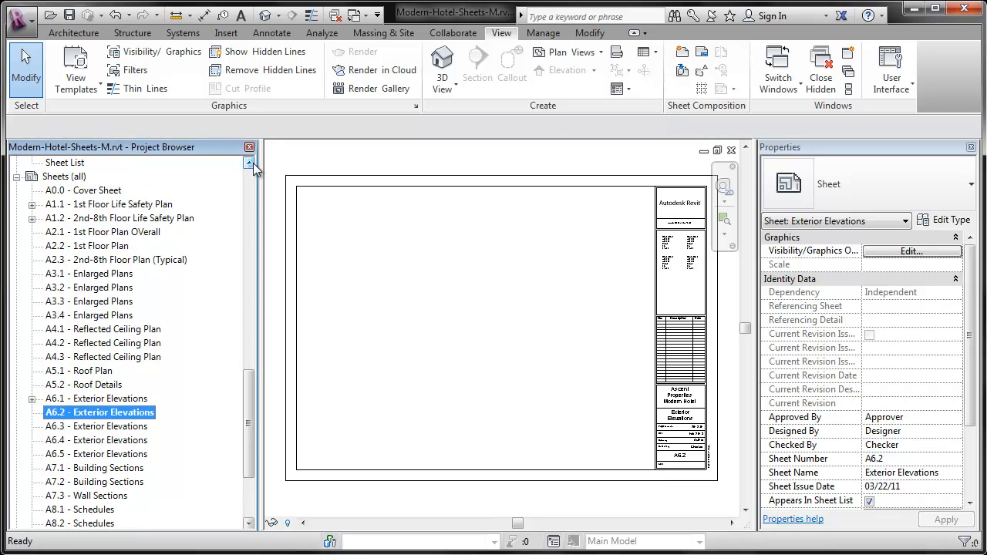
pyautogui.moveTo(72, 166); pyautogui.dragTo(450, 301)
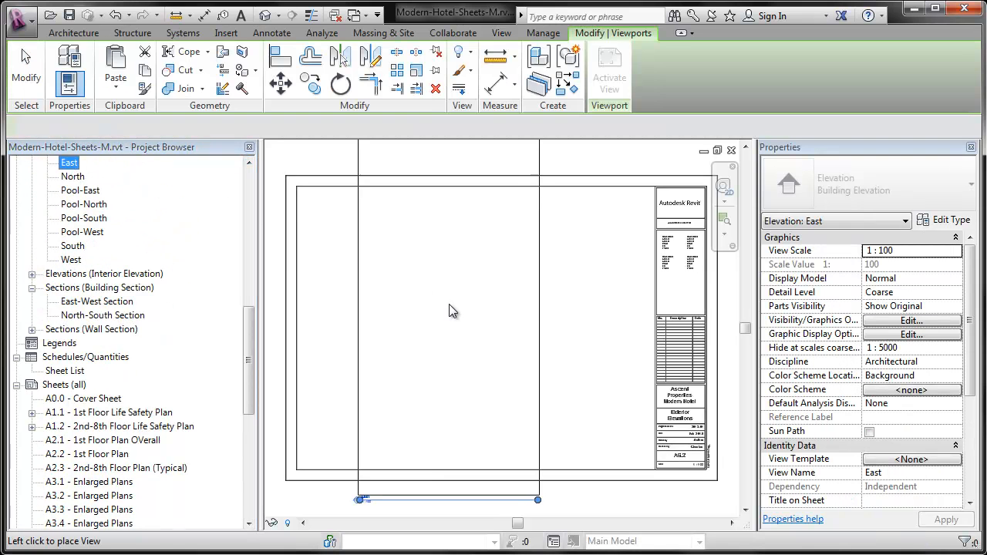
pyautogui.click(465, 307)
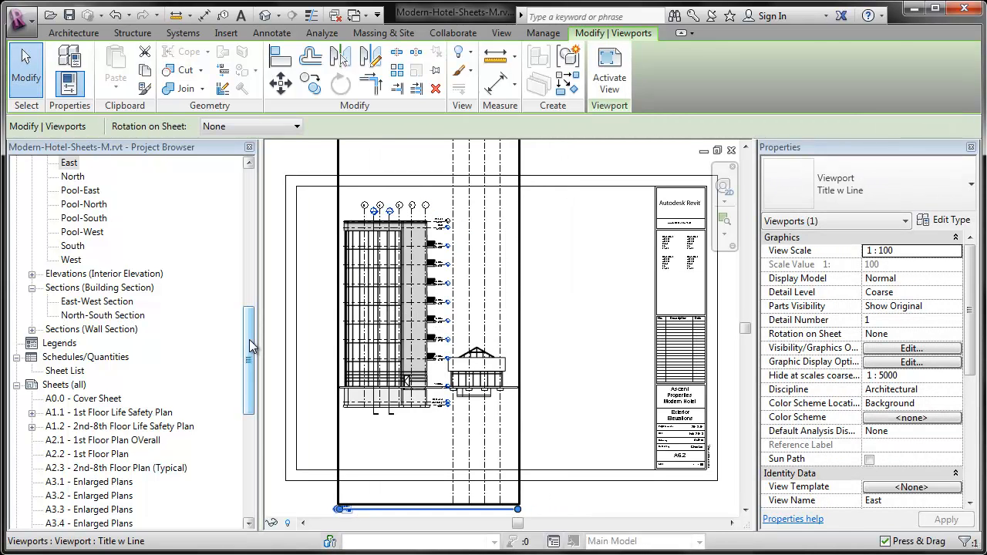
# Open sheet A6.3 - Exterior Elevations and place the South building elevation on it.
pyautogui.moveTo(249, 339); pyautogui.dragTo(256, 293)
pyautogui.doubleClick(108, 330)
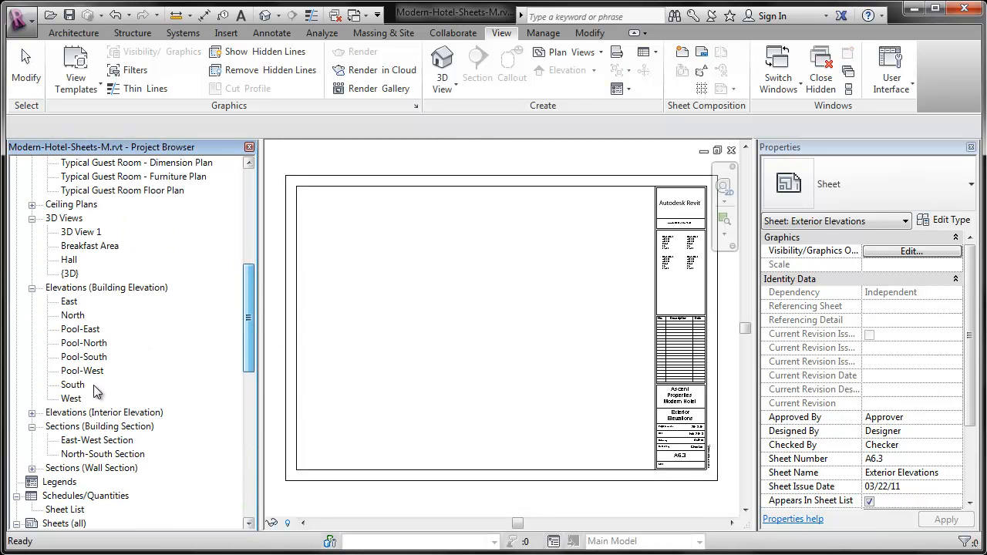
pyautogui.moveTo(73, 384); pyautogui.dragTo(486, 342)
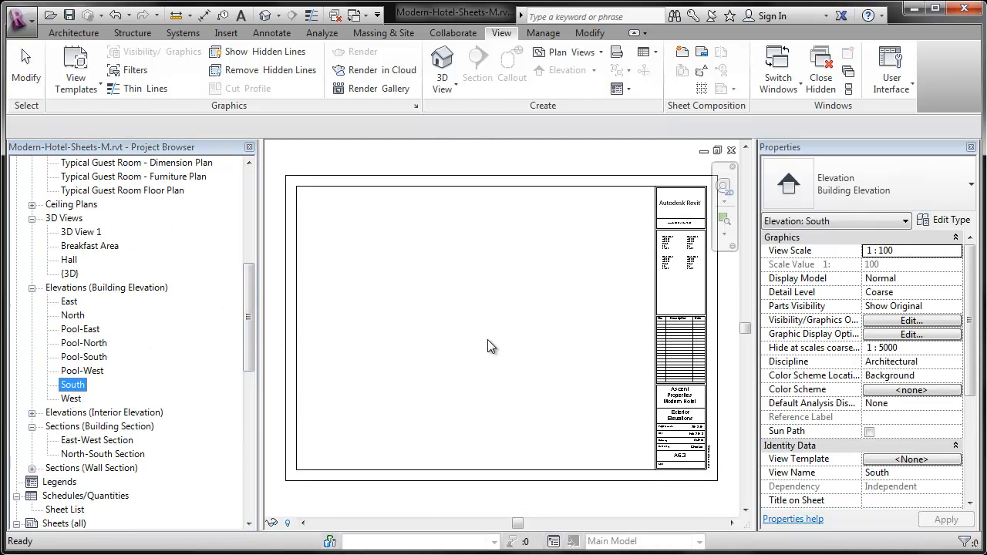
pyautogui.click(487, 339)
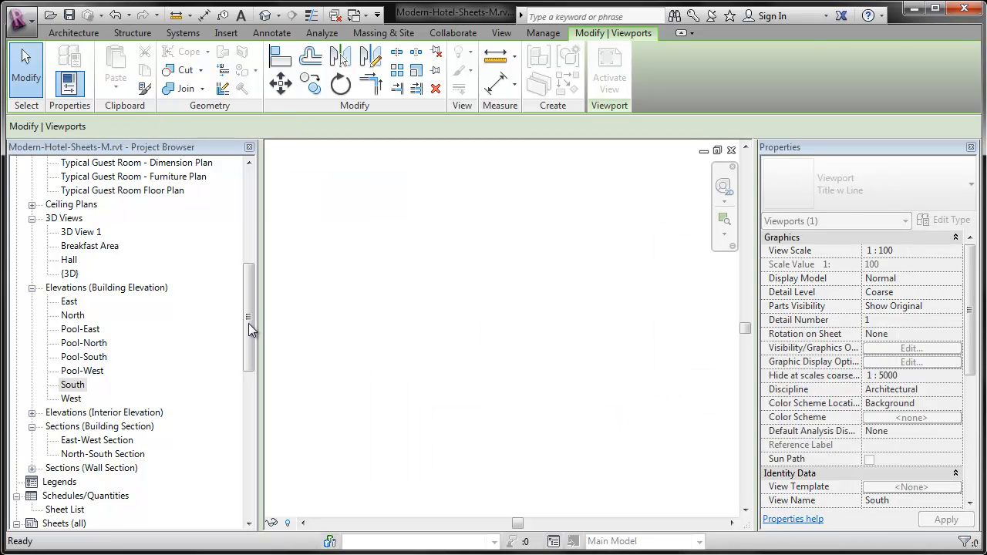
# Open sheet A6.4 - Exterior Elevations, place the West building elevation on it and shift the viewport slightly down and to the right.
pyautogui.moveTo(248, 321); pyautogui.dragTo(252, 288)
pyautogui.click(124, 399)
pyautogui.doubleClick(123, 398)
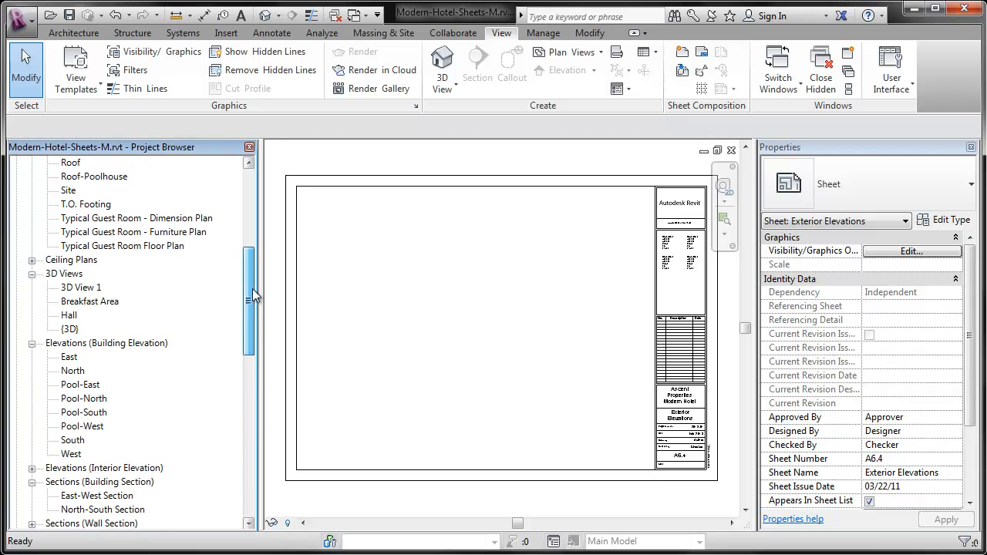
pyautogui.click(73, 440)
pyautogui.click(70, 454)
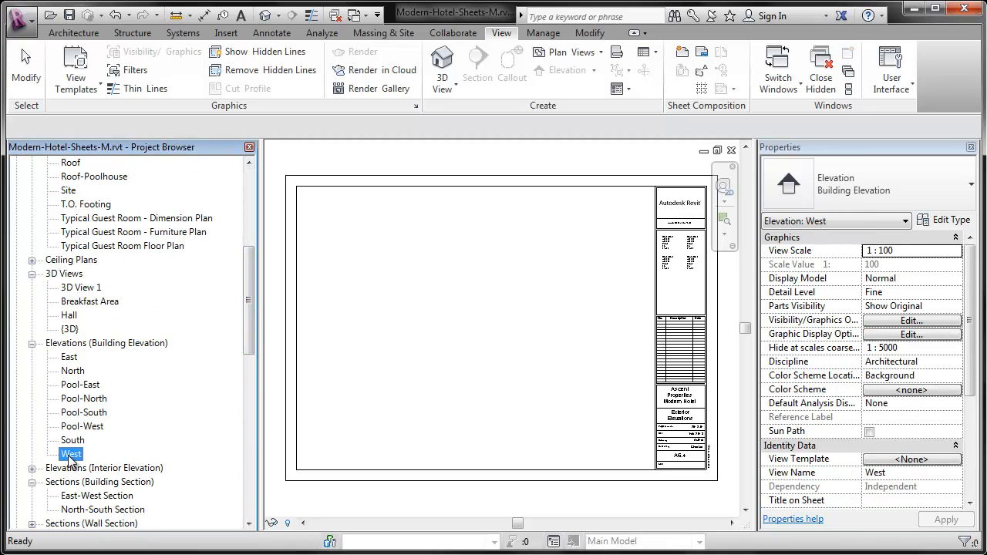
pyautogui.moveTo(538, 297); pyautogui.dragTo(487, 302)
pyautogui.click(486, 302)
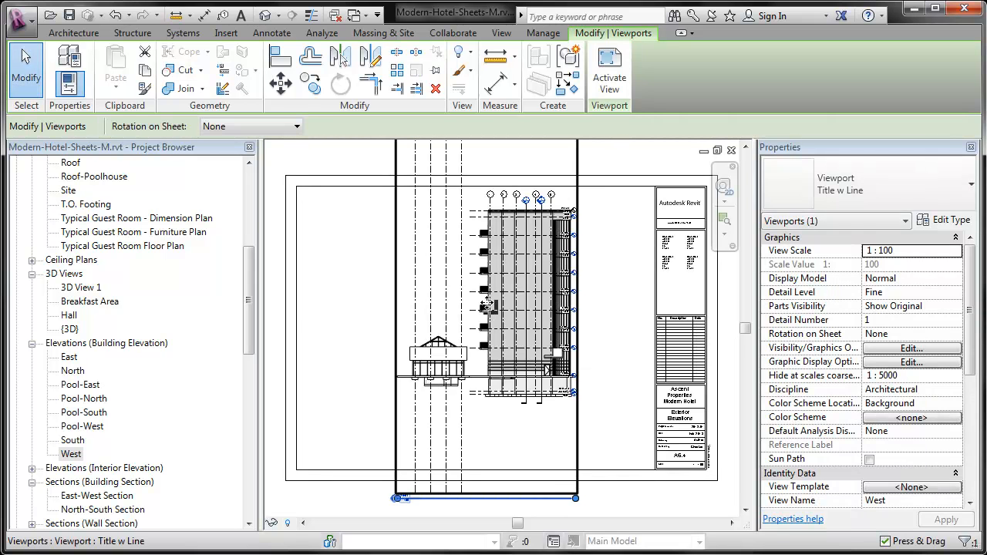
pyautogui.moveTo(501, 316); pyautogui.dragTo(515, 325)
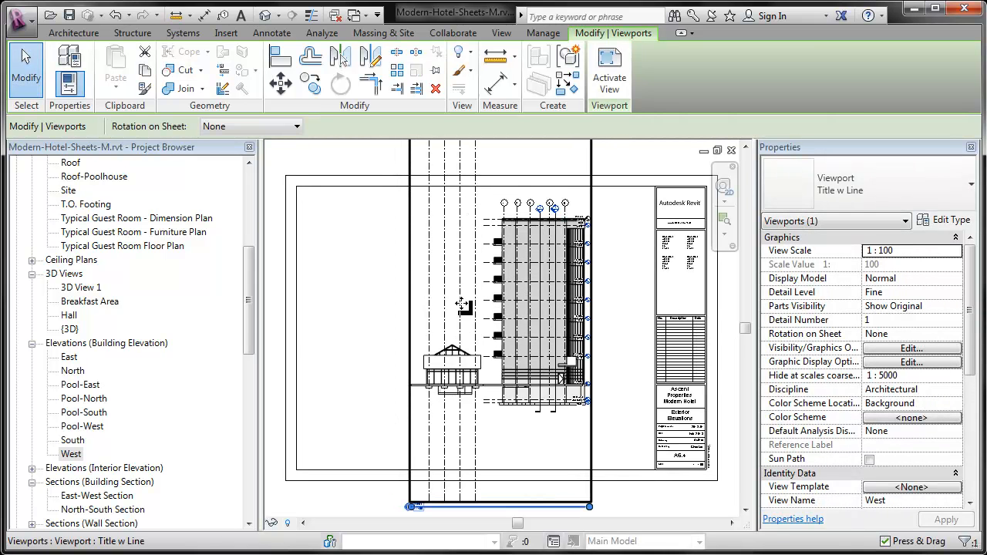
# Open sheet A7.1 - Building Sections and place the East-West Section in the middle of it.
pyautogui.moveTo(252, 313); pyautogui.dragTo(247, 472)
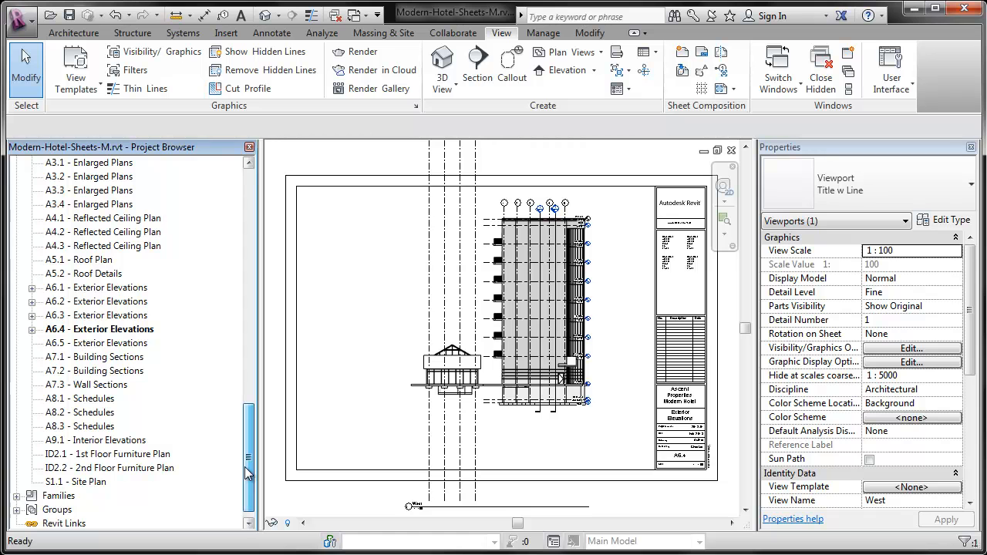
pyautogui.doubleClick(125, 359)
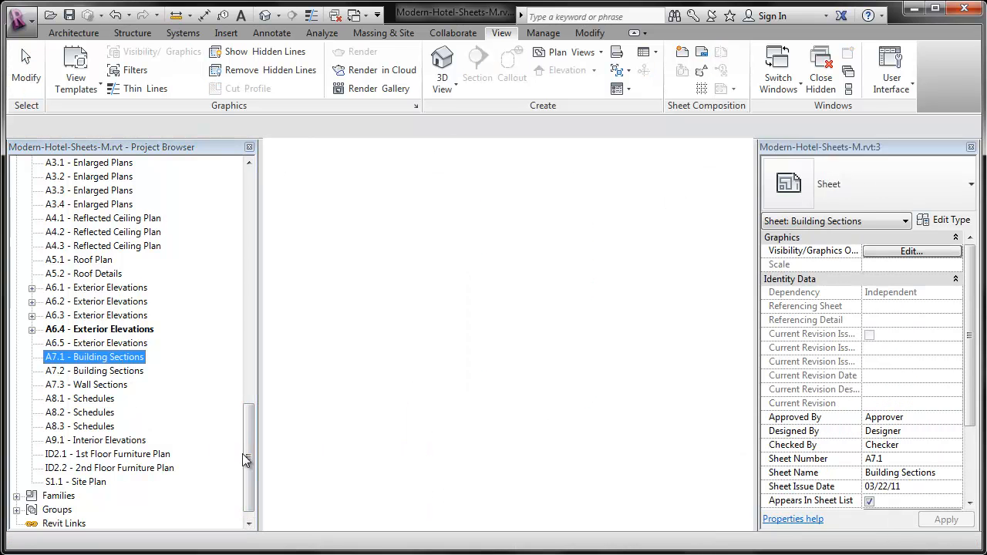
pyautogui.moveTo(247, 442); pyautogui.dragTo(248, 361)
pyautogui.click(100, 316)
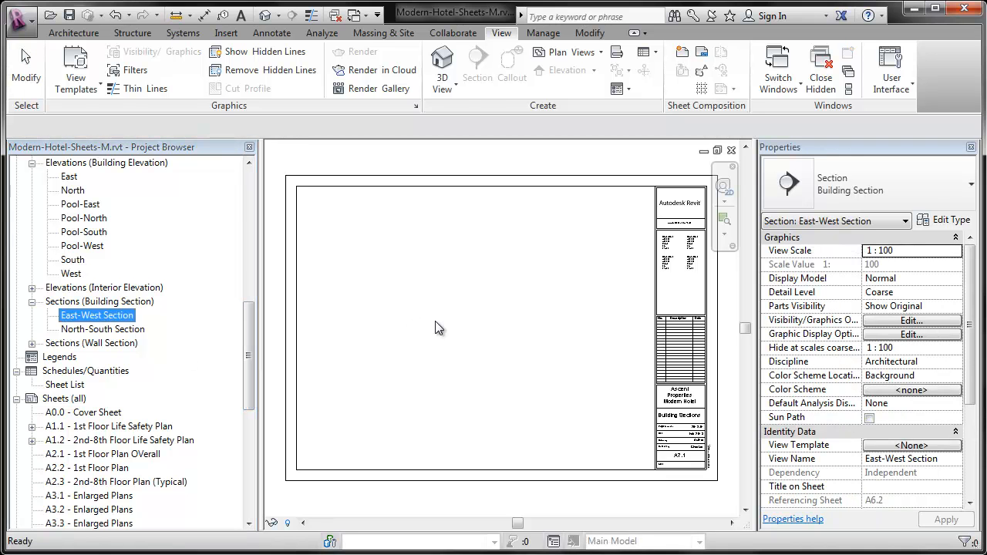
pyautogui.click(477, 326)
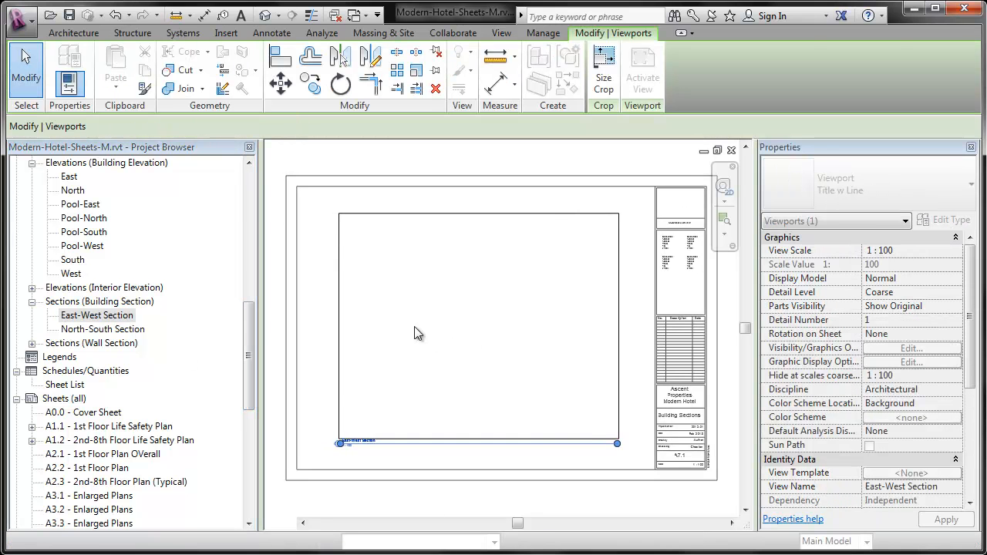
# Open sheet A7.2 - Building Sections and place the North-South Section in the left part of the sheet.
pyautogui.click(253, 432)
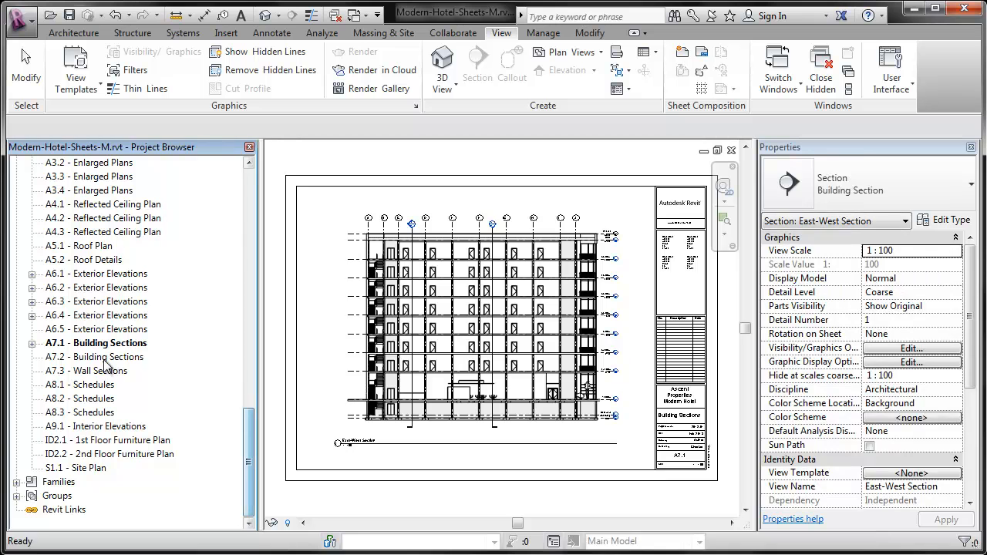
pyautogui.click(104, 357)
pyautogui.doubleClick(104, 359)
pyautogui.moveTo(249, 455); pyautogui.dragTo(245, 305)
pyautogui.moveTo(98, 484); pyautogui.dragTo(459, 364)
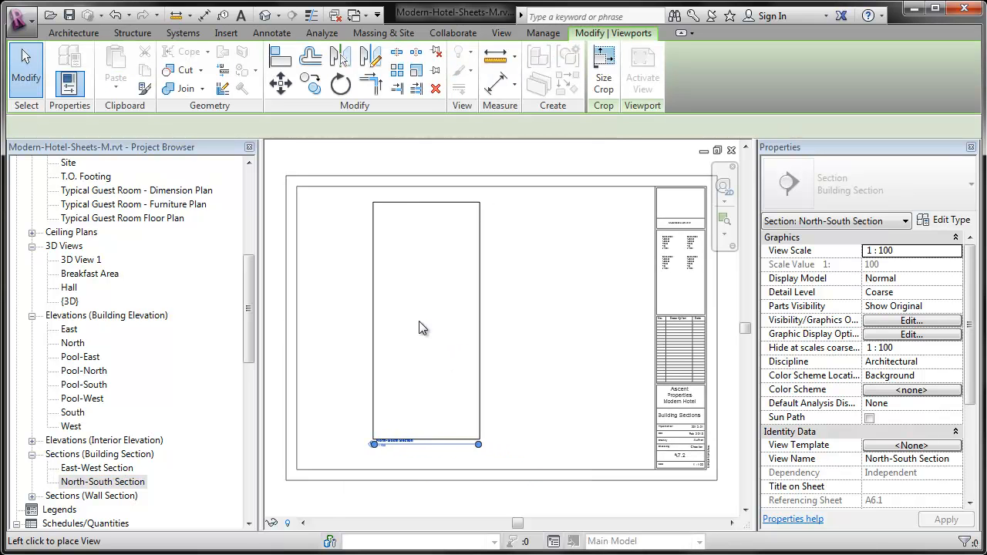
pyautogui.click(393, 332)
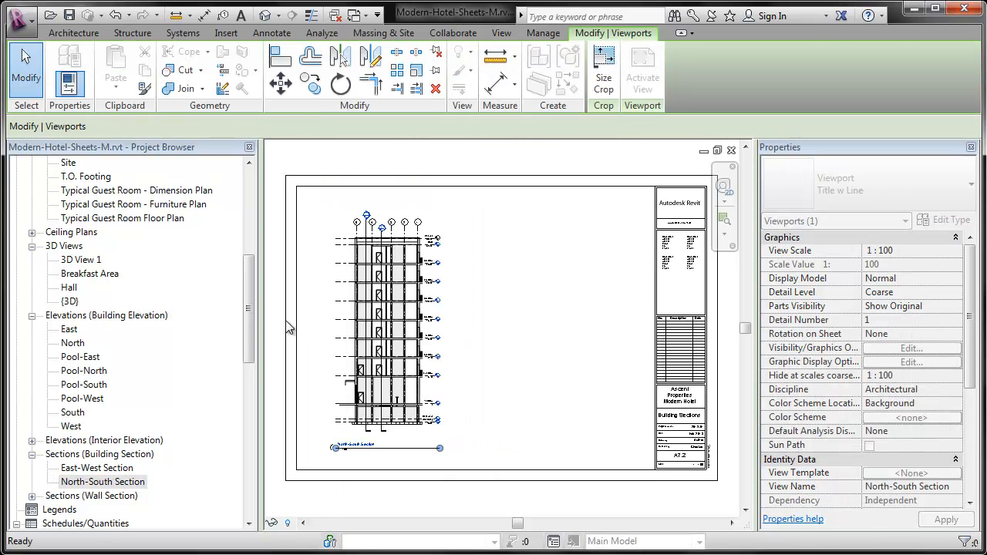
# Open sheet A7.3 - Wall Sections and place wall section Section 1 near the sheet's left edge.
pyautogui.moveTo(245, 311); pyautogui.dragTo(242, 415)
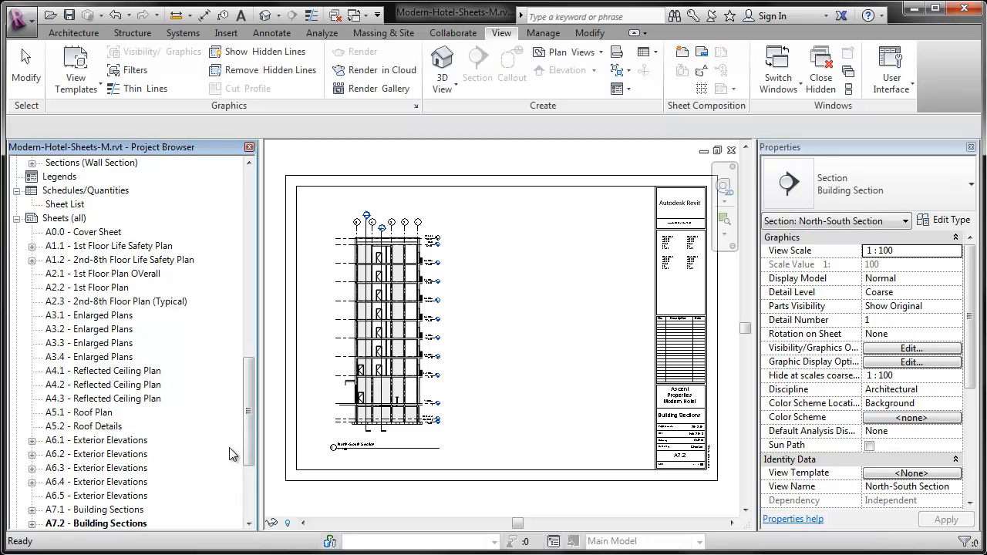
pyautogui.scroll(-3, 131, 463)
pyautogui.click(94, 415)
pyautogui.doubleClick(94, 416)
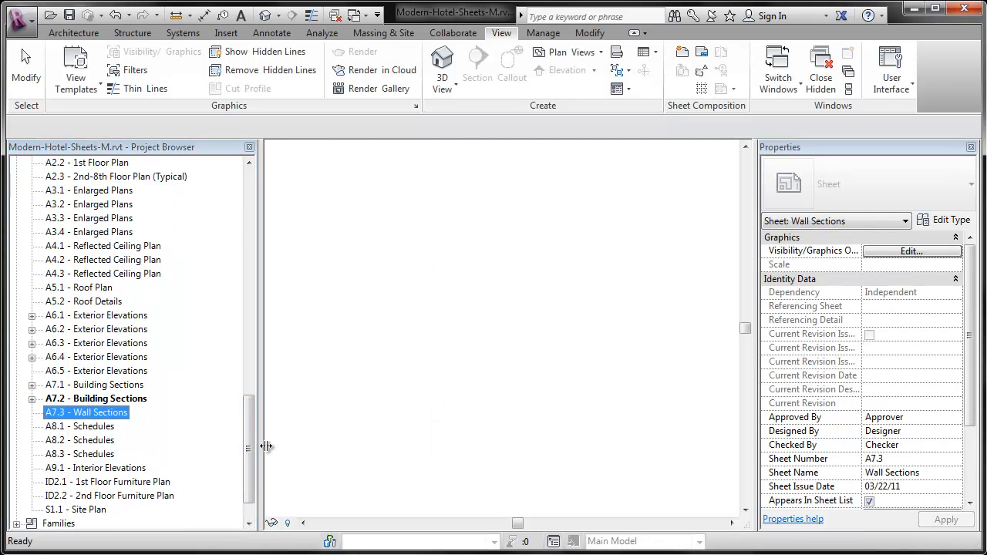
pyautogui.moveTo(247, 445); pyautogui.dragTo(246, 326)
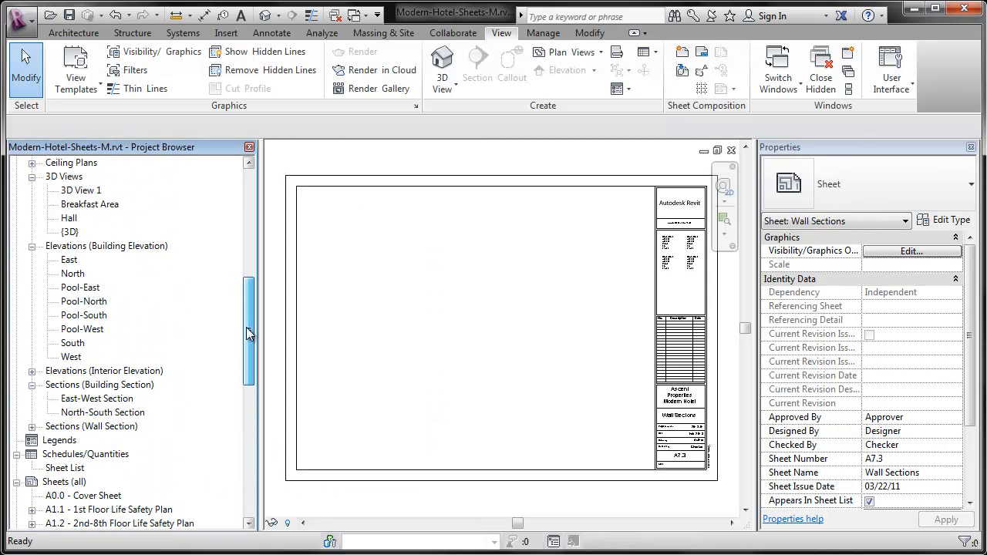
pyautogui.click(31, 426)
pyautogui.moveTo(81, 443); pyautogui.dragTo(407, 352)
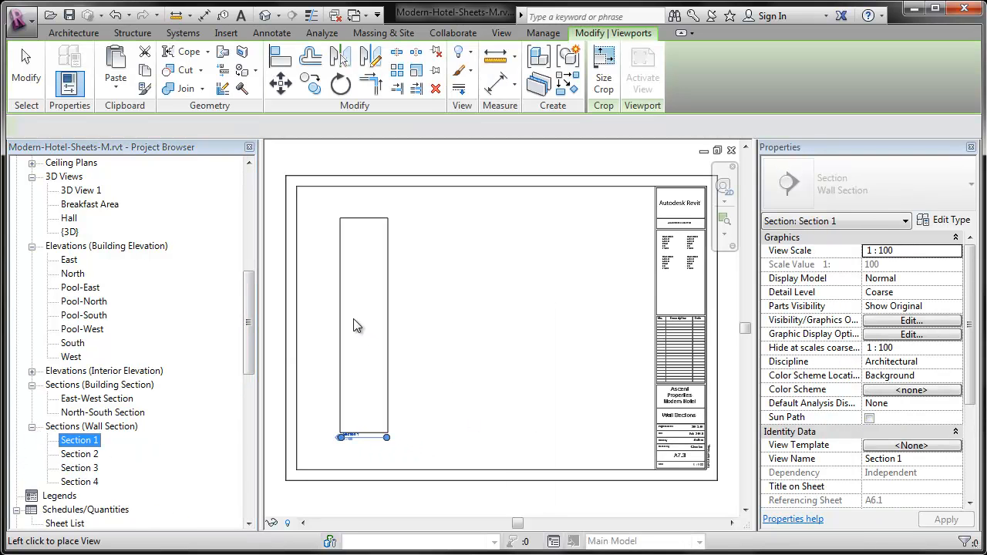
pyautogui.click(343, 319)
# Place wall sections Section 2 and Section 3 on sheet A7.3 in a row to the right of Section 1, aligned with it.
pyautogui.moveTo(397, 352); pyautogui.dragTo(406, 324)
pyautogui.click(406, 319)
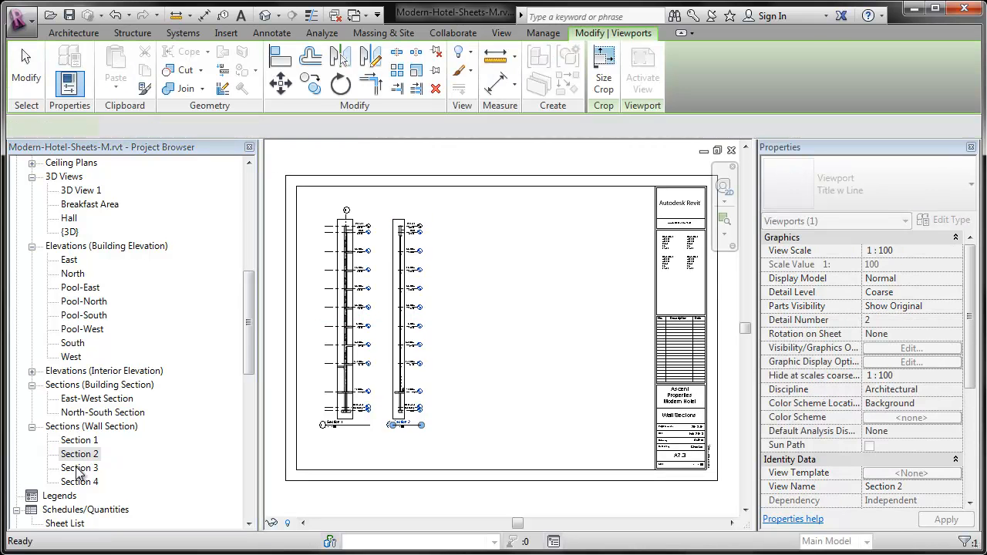
pyautogui.click(77, 468)
pyautogui.moveTo(454, 357); pyautogui.dragTo(466, 324)
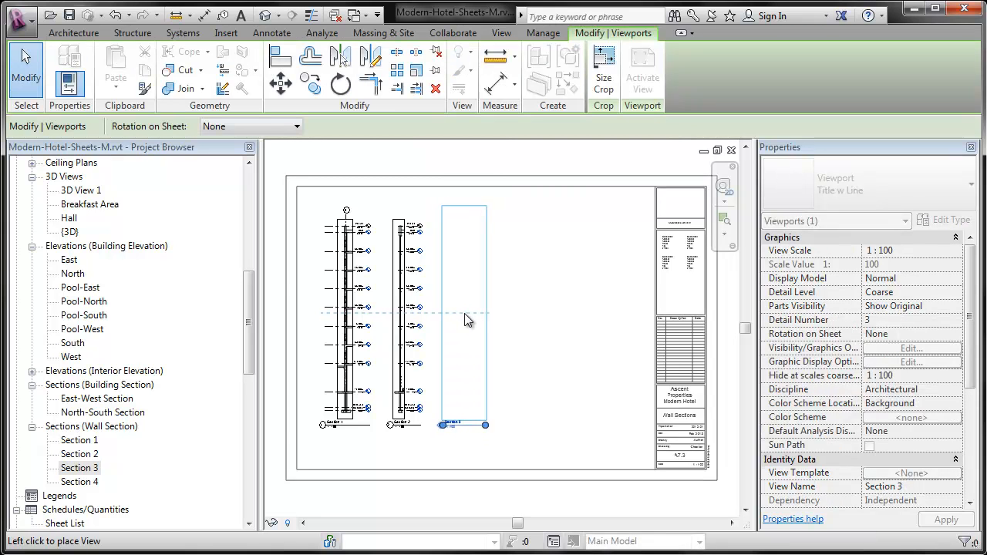
pyautogui.click(465, 321)
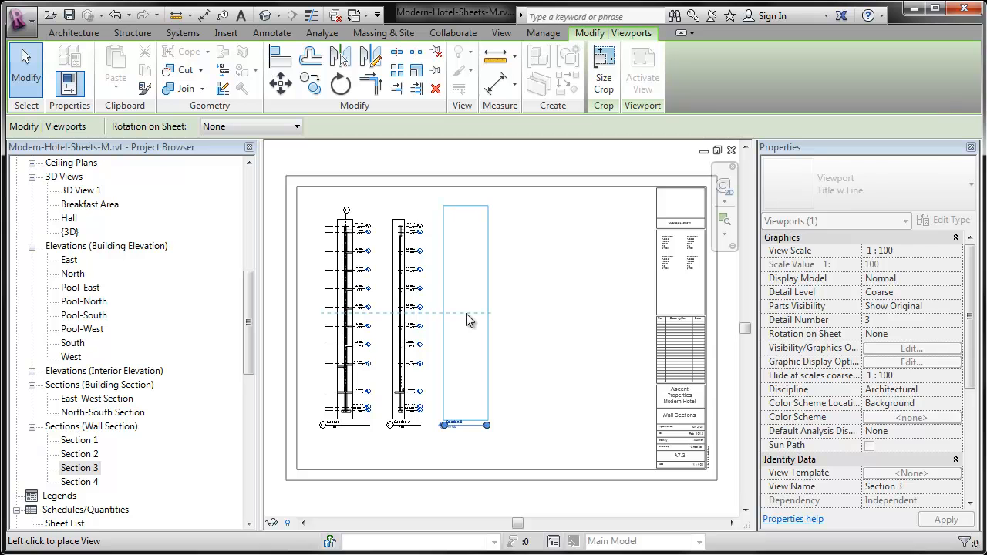
# Place wall sections Section 3 and Section 4 on sheet A7.3 in line with Section 2, and shift Section 3's title slightly right.
pyautogui.click(466, 313)
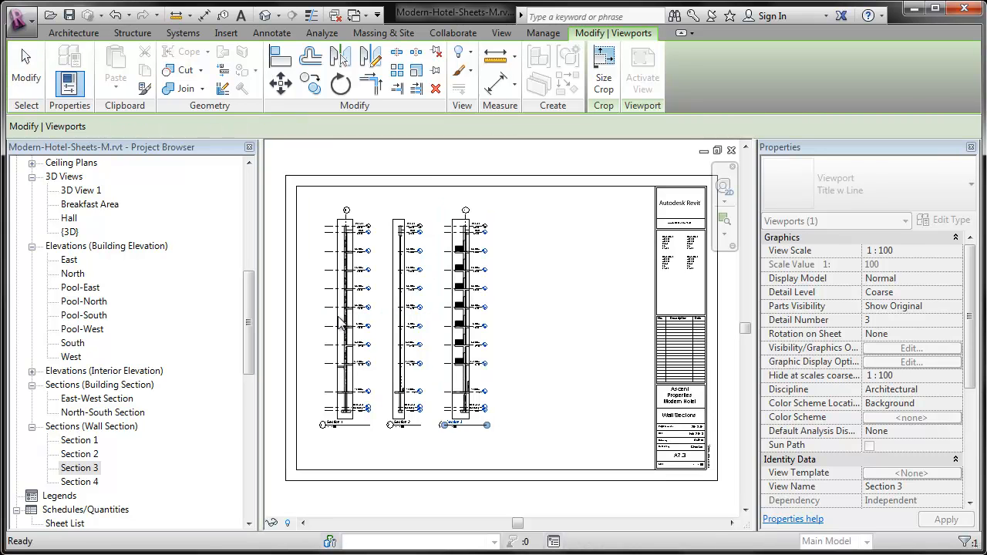
pyautogui.click(79, 481)
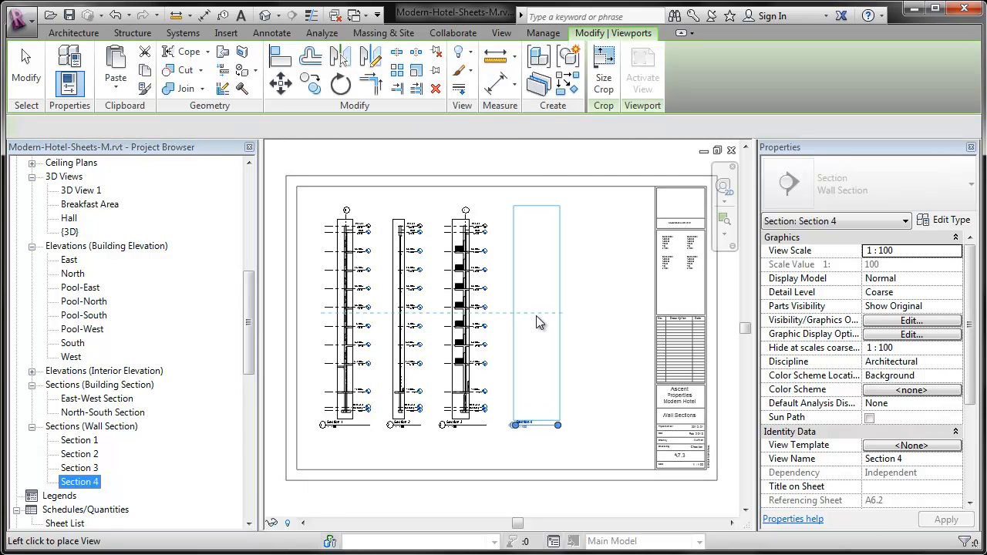
pyautogui.click(536, 317)
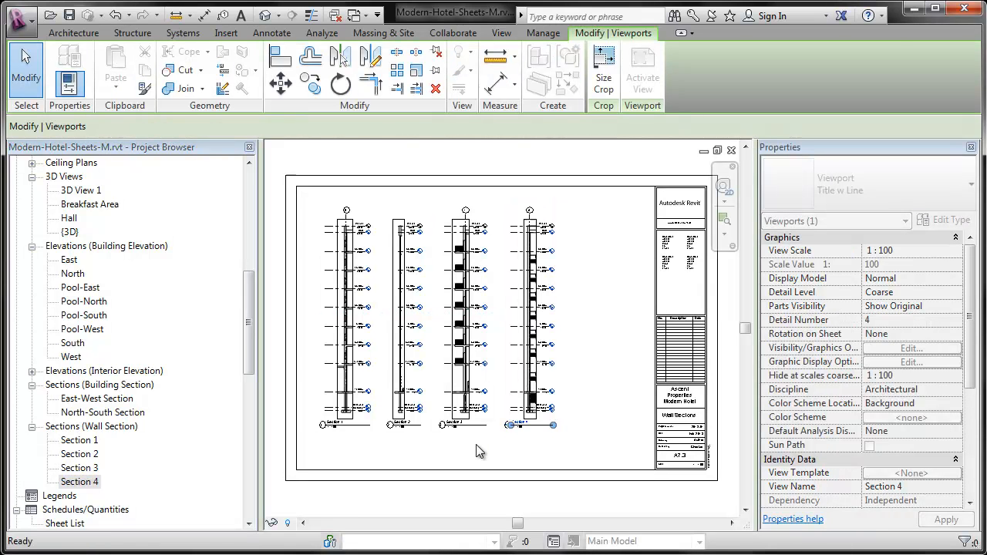
pyautogui.click(475, 445)
pyautogui.moveTo(462, 424)
pyautogui.mouseDown()
pyautogui.moveTo(467, 450)
pyautogui.moveTo(468, 427)
pyautogui.mouseUp()
pyautogui.click(480, 446)
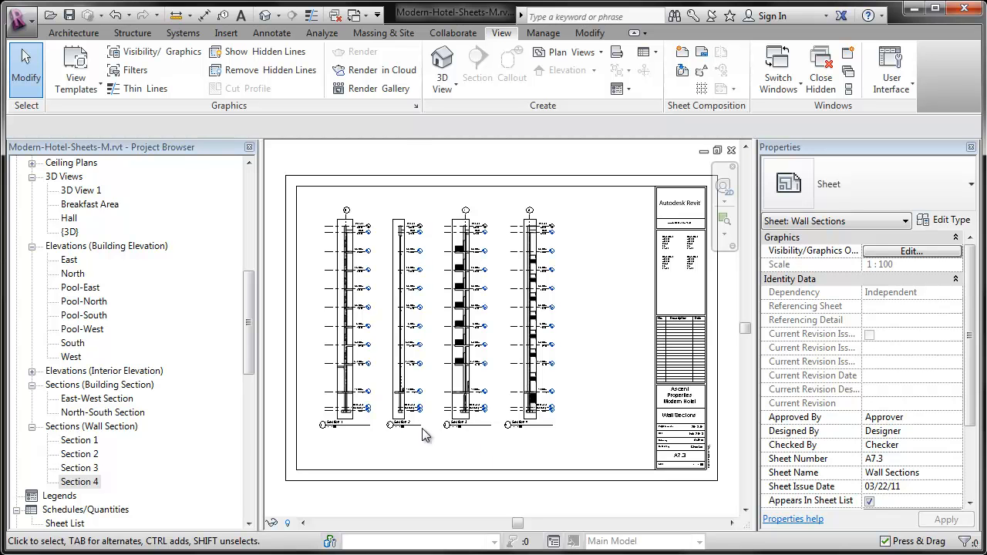
# Open sheets A6.1 and A6.2 - Exterior Elevations in turn and examine how the elevations and their titles sit on them.
pyautogui.scroll(-12, 233, 477)
pyautogui.moveTo(248, 477); pyautogui.dragTo(262, 501)
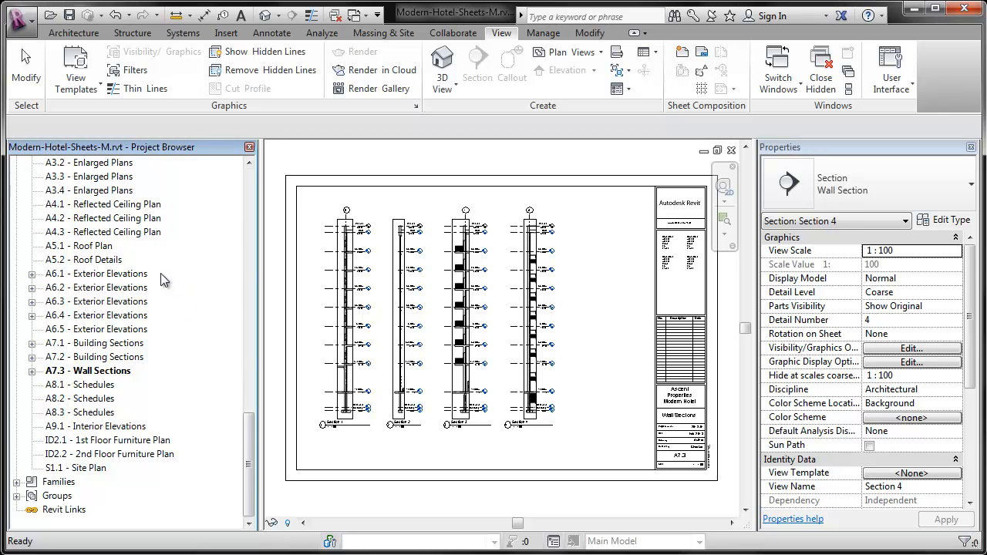
pyautogui.doubleClick(127, 274)
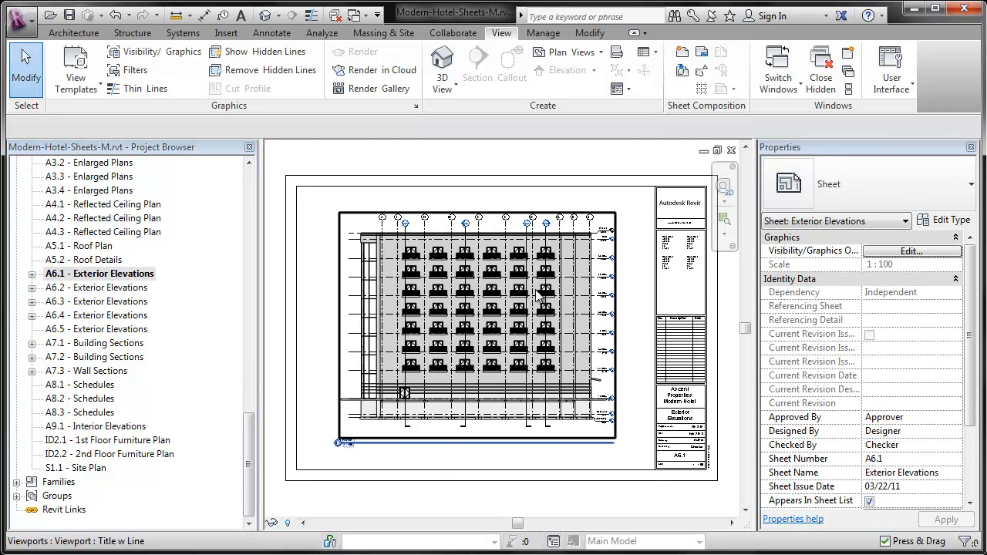
pyautogui.doubleClick(99, 287)
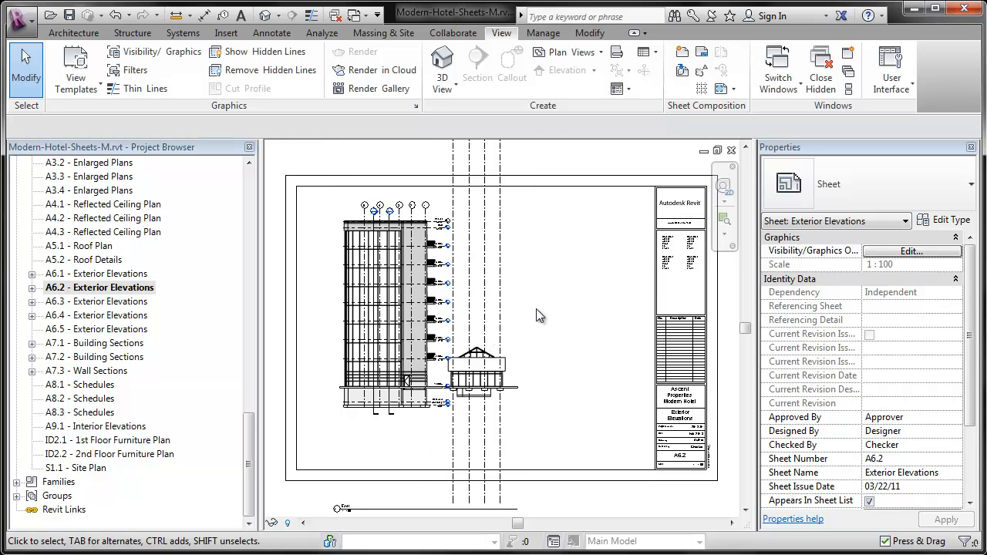
pyautogui.scroll(-1, 536, 308)
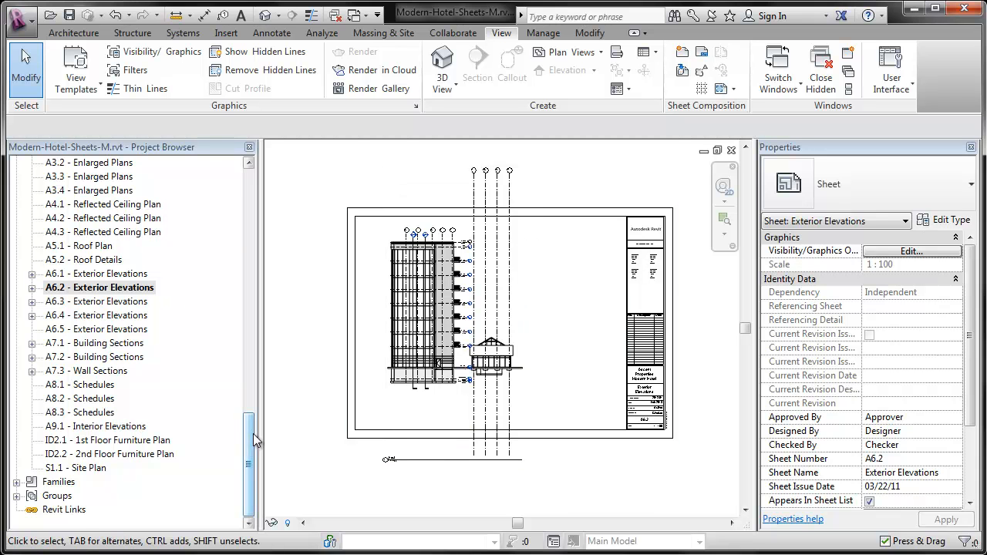
pyautogui.scroll(1, 250, 427)
pyautogui.scroll(1, 418, 463)
pyautogui.scroll(2, 418, 464)
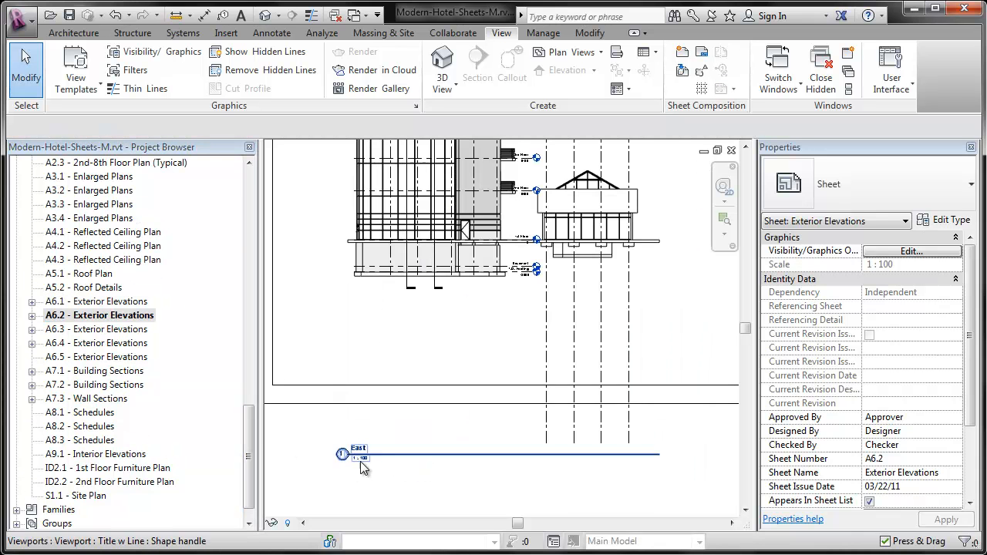
# Open the East elevation view, pull the crop region's lower and upper edges in closer to the building, and close the view.
pyautogui.moveTo(252, 465); pyautogui.dragTo(229, 341)
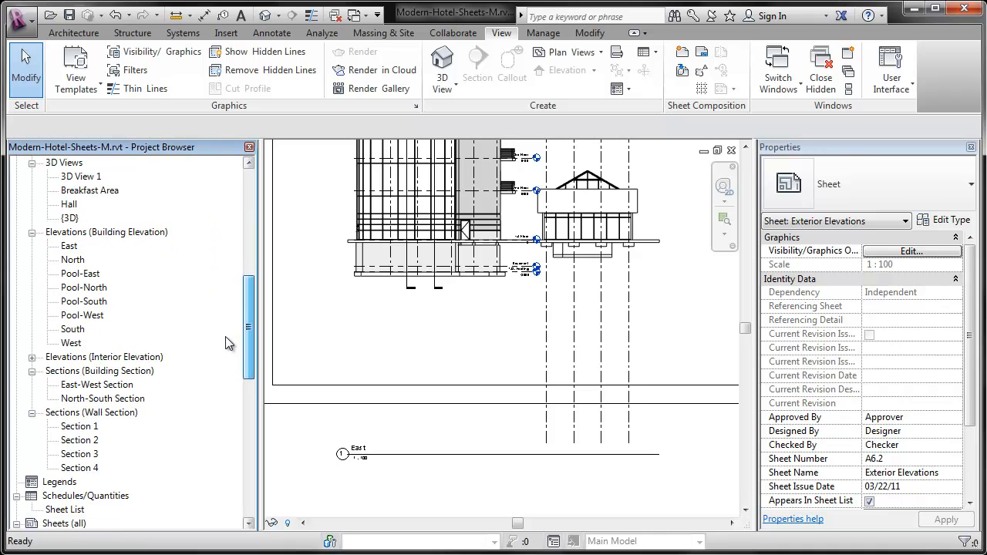
pyautogui.doubleClick(69, 246)
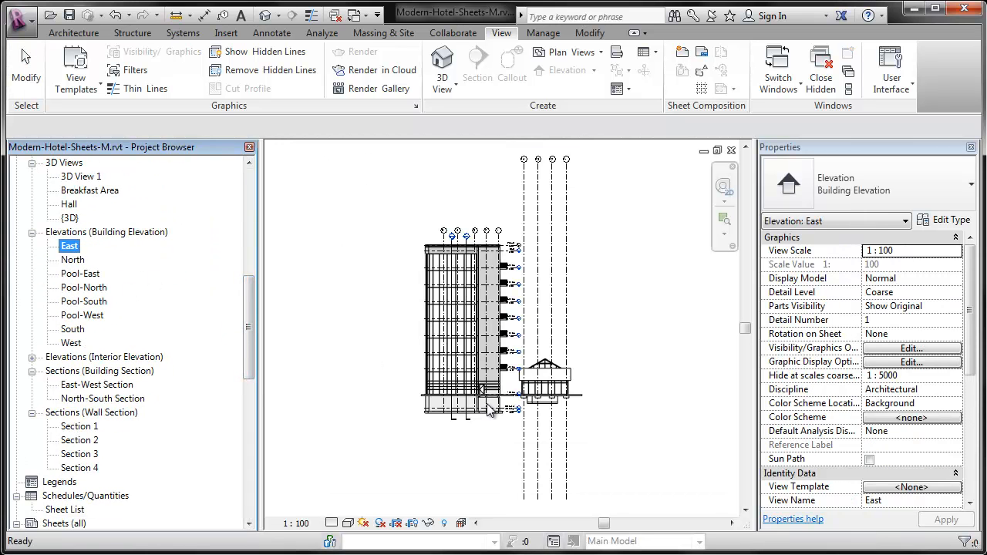
pyautogui.click(578, 429)
pyautogui.moveTo(505, 417); pyautogui.dragTo(509, 409)
pyautogui.moveTo(516, 218); pyautogui.dragTo(507, 277)
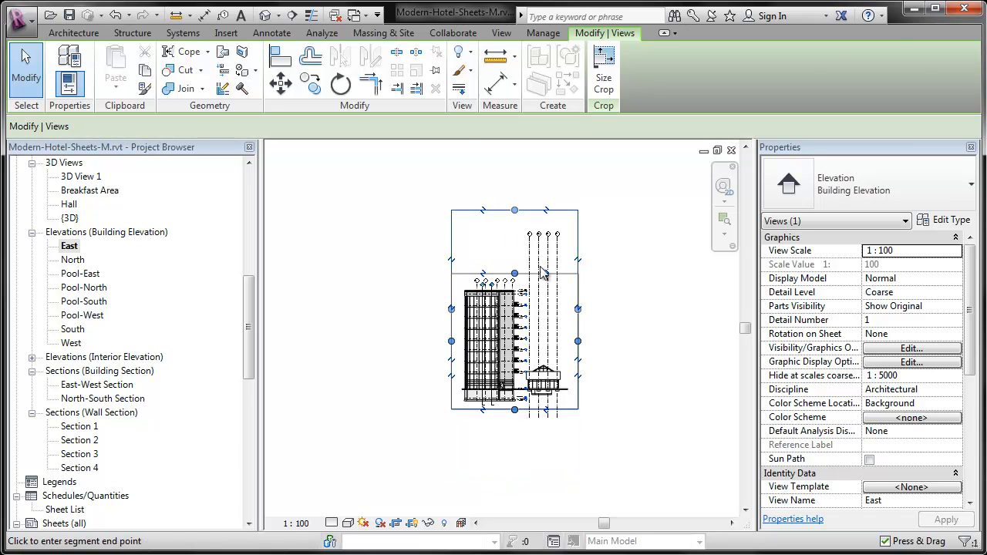
pyautogui.click(647, 259)
pyautogui.click(729, 153)
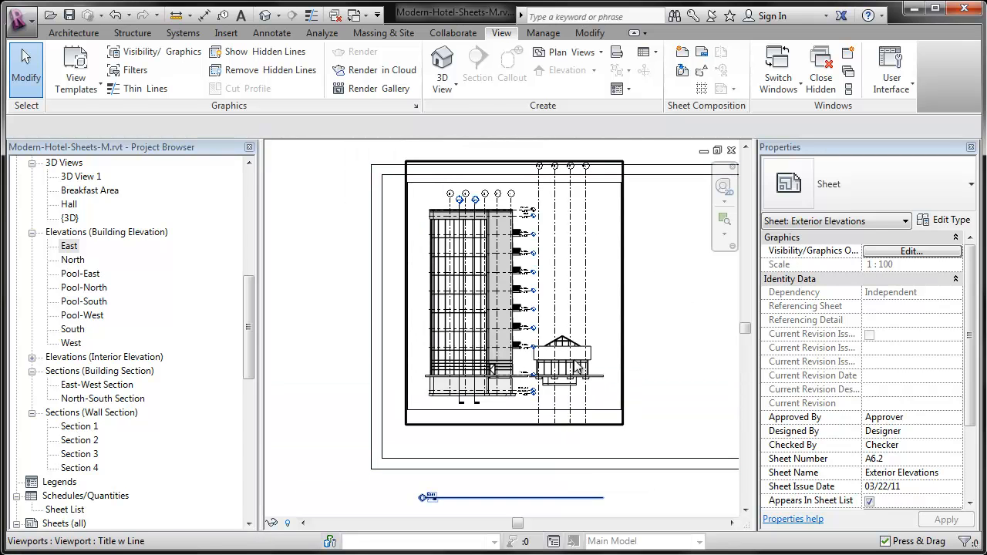
# On sheet A6.2, move the East elevation down inside the sheet border and bring its title up just below the drawing.
pyautogui.click(532, 339)
pyautogui.moveTo(565, 331); pyautogui.dragTo(565, 351)
pyautogui.click(659, 365)
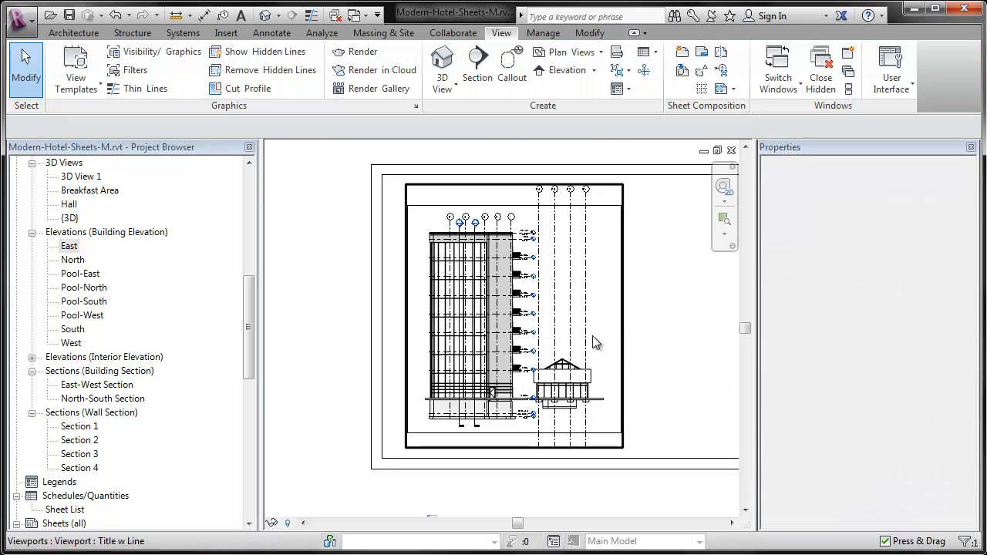
pyautogui.scroll(-2, 584, 340)
pyautogui.moveTo(501, 481); pyautogui.dragTo(503, 428)
pyautogui.click(671, 480)
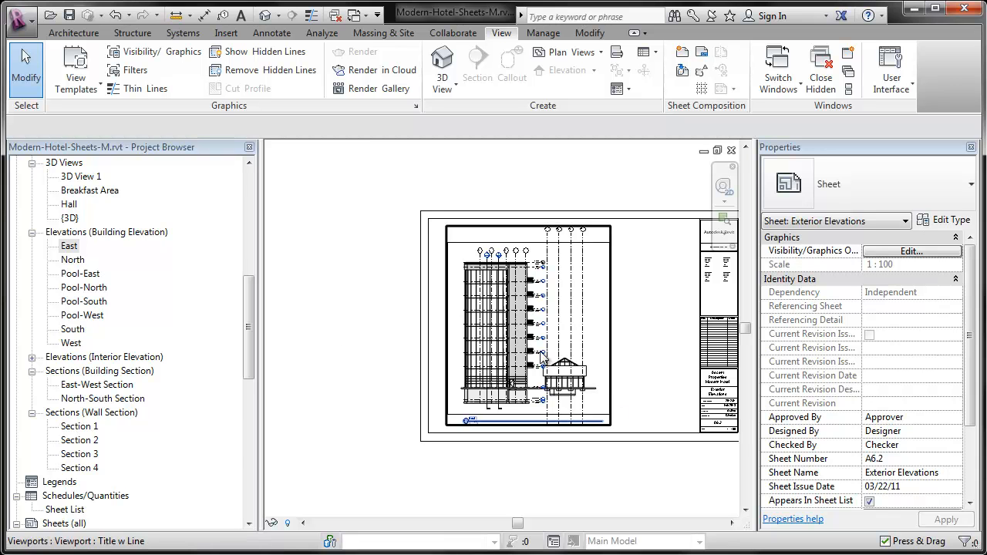
# Open sheet A6.5 - Exterior Elevations and place the Pool-North elevation in its upper left corner.
pyautogui.moveTo(246, 321); pyautogui.dragTo(257, 414)
pyautogui.doubleClick(112, 469)
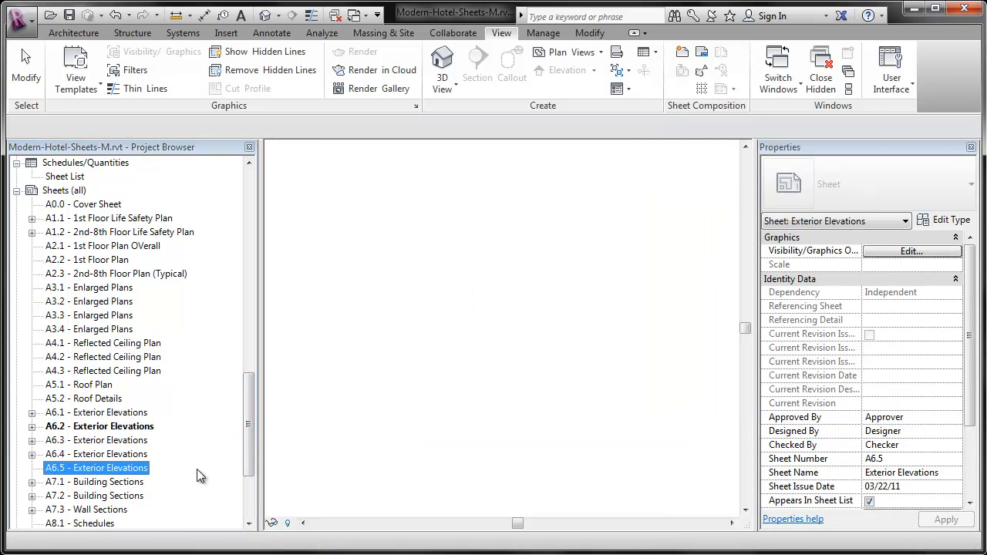
pyautogui.moveTo(248, 460); pyautogui.dragTo(253, 351)
pyautogui.click(108, 288)
pyautogui.moveTo(108, 289); pyautogui.dragTo(403, 257)
pyautogui.click(390, 236)
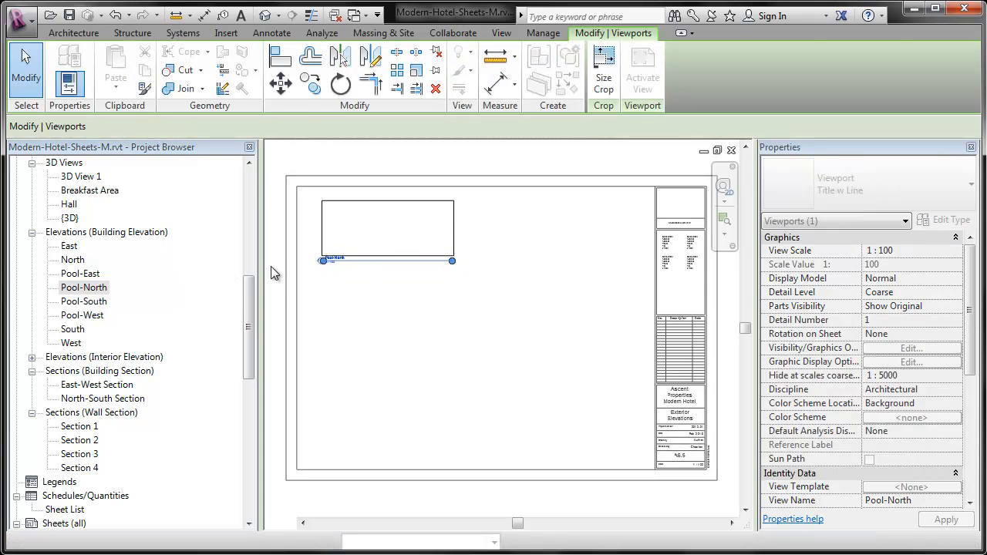
# Place Pool-East level with Pool-North on sheet A6.5, with Pool-South below Pool-North and Pool-West below Pool-East.
pyautogui.moveTo(80, 274)
pyautogui.mouseDown()
pyautogui.moveTo(321, 264)
pyautogui.moveTo(551, 242)
pyautogui.moveTo(554, 231)
pyautogui.mouseUp()
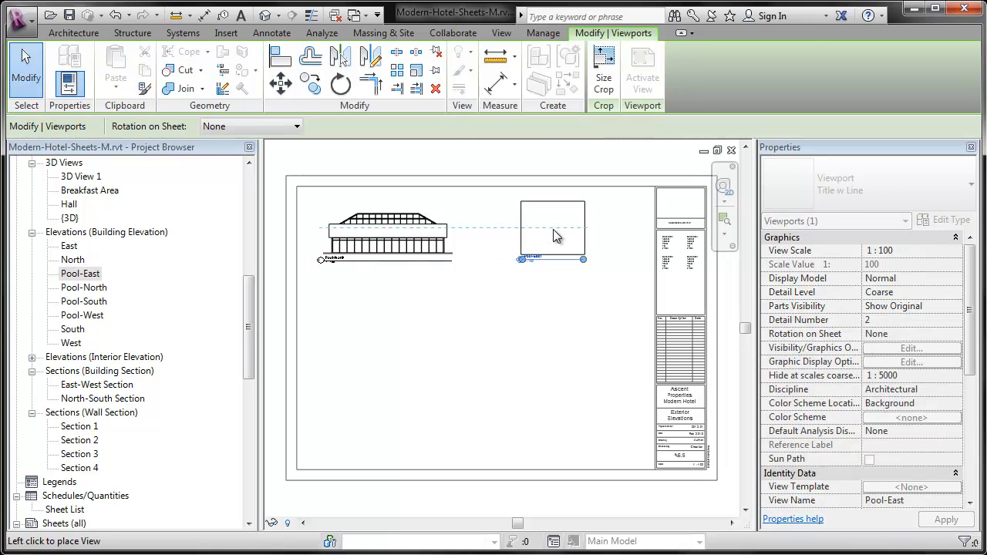
pyautogui.click(552, 234)
pyautogui.click(506, 288)
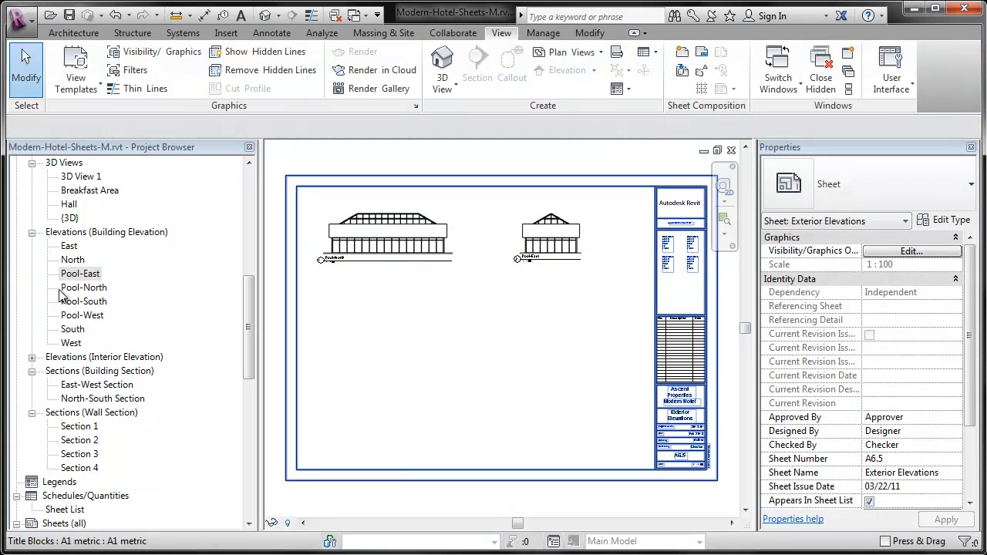
pyautogui.moveTo(84, 301); pyautogui.dragTo(370, 349)
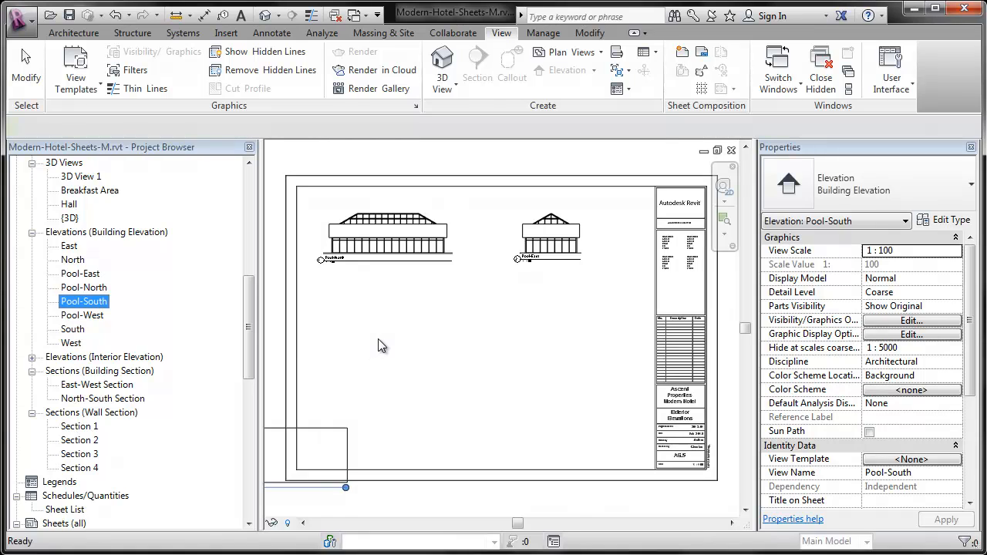
pyautogui.click(385, 334)
pyautogui.moveTo(82, 315); pyautogui.dragTo(543, 347)
pyautogui.click(543, 340)
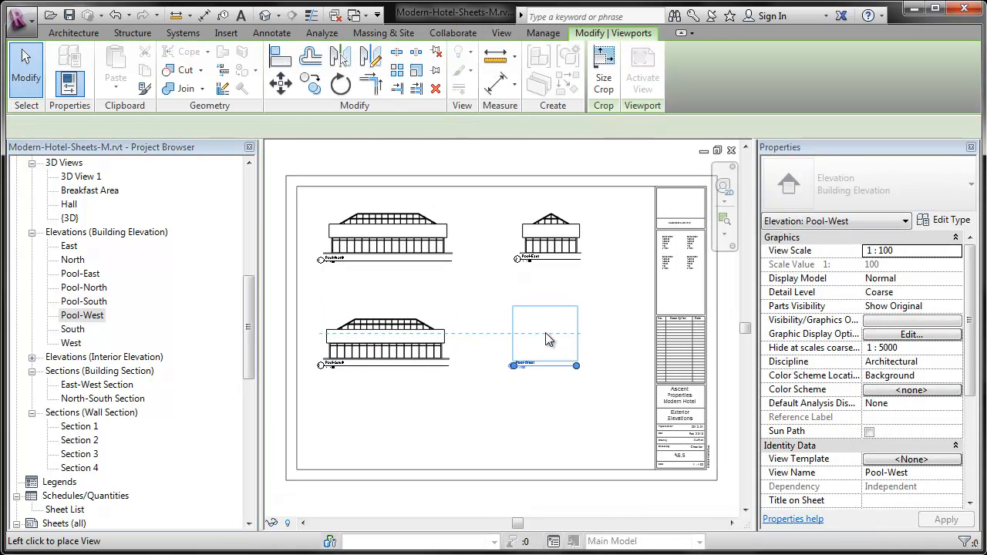
# Align the Pool-West elevation under Pool-East and line up Pool-East's title with Pool-West's title.
pyautogui.scroll(2, 308, 309)
pyautogui.moveTo(554, 302)
pyautogui.mouseDown(button='middle')
pyautogui.moveTo(548, 315)
pyautogui.moveTo(563, 306)
pyautogui.mouseUp(button='middle')
pyautogui.moveTo(627, 241); pyautogui.dragTo(647, 262)
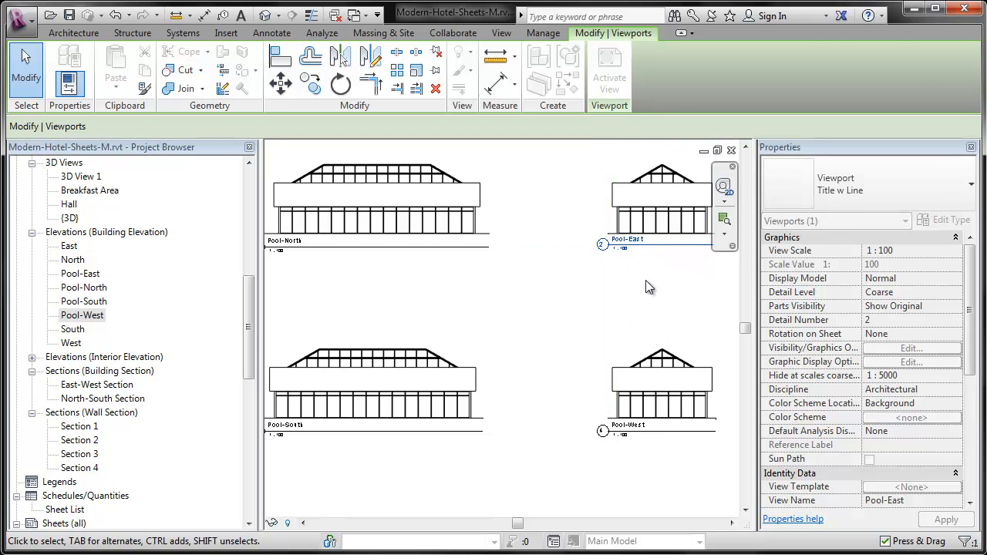
pyautogui.click(645, 280)
pyautogui.scroll(-2, 513, 288)
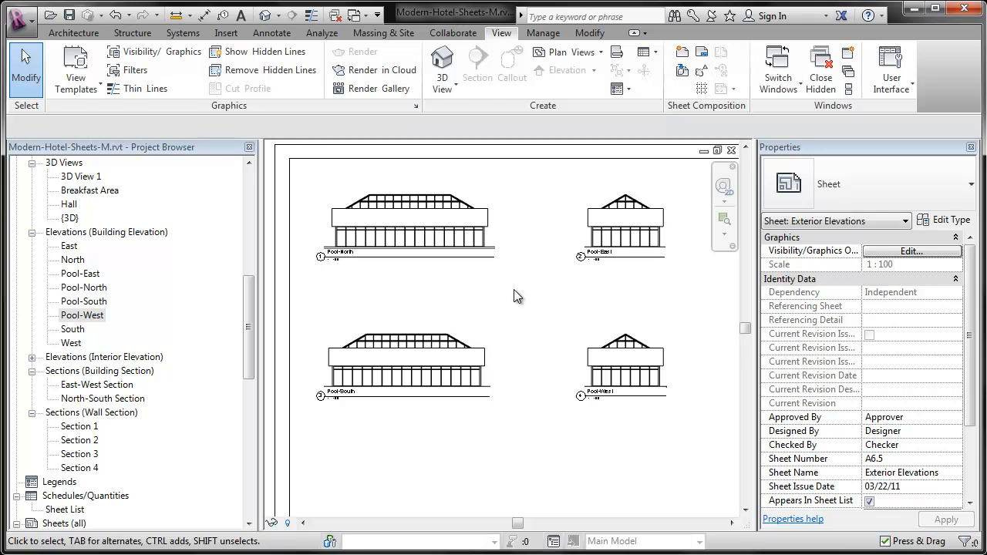
pyautogui.moveTo(628, 358)
pyautogui.mouseDown()
pyautogui.moveTo(684, 429)
pyautogui.moveTo(686, 361)
pyautogui.moveTo(626, 357)
pyautogui.mouseUp()
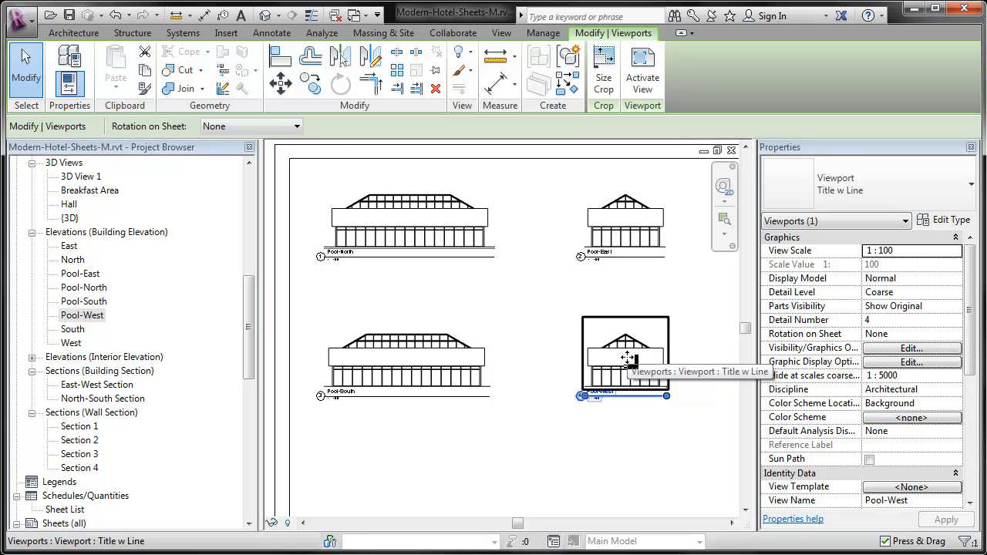
pyautogui.click(606, 392)
pyautogui.click(616, 442)
# Try to rename the Pool-North view by adding text in parentheses to its title on the sheet.
pyautogui.click(362, 225)
pyautogui.scroll(3, 356, 222)
pyautogui.click(327, 278)
pyautogui.click(365, 283)
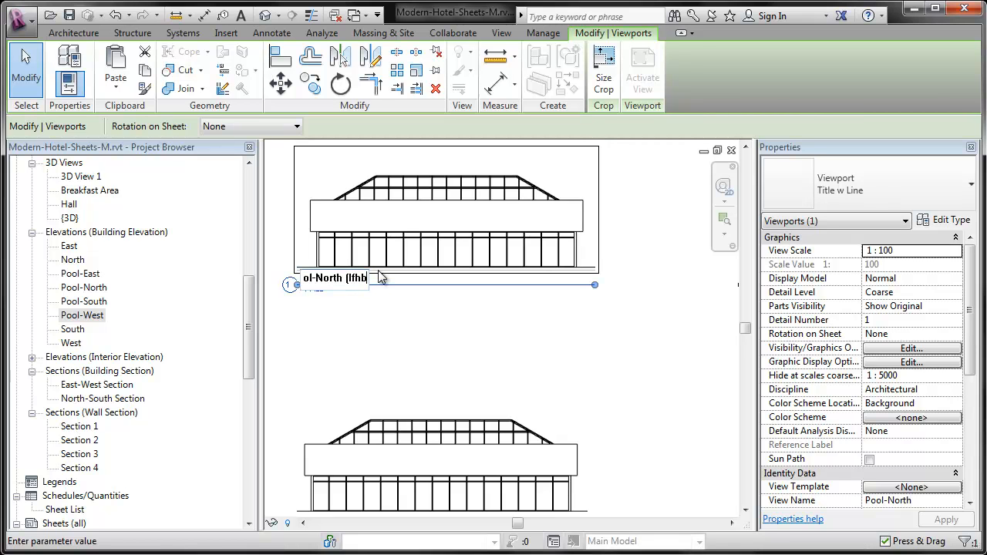
pyautogui.press('Return')
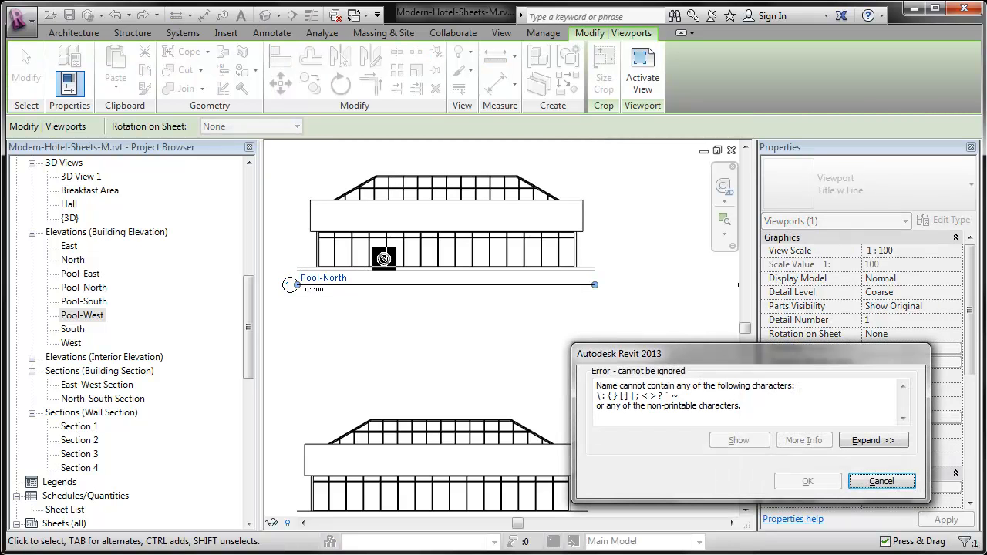
pyautogui.click(880, 481)
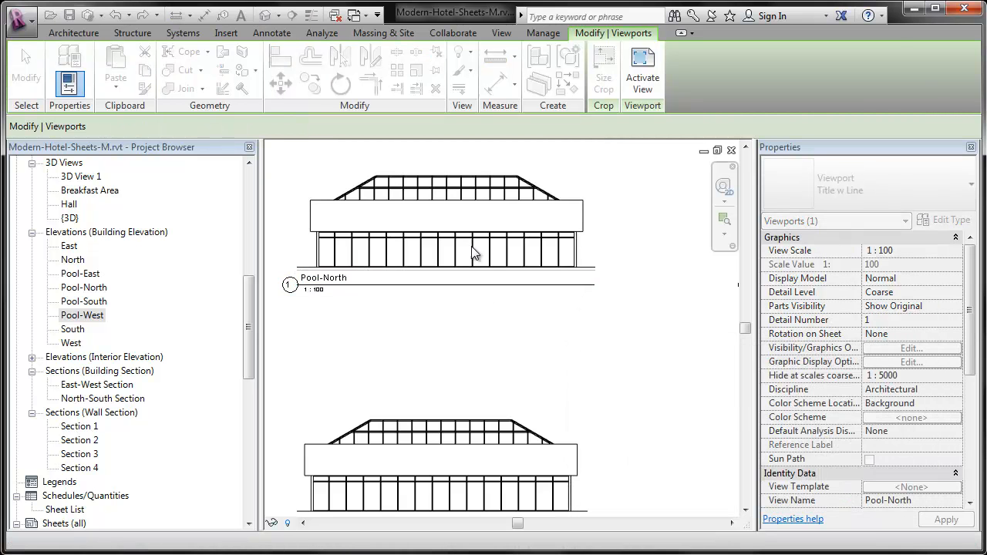
# Rename the Pool-North view as "Pool-North (sfdafgfdgfgbl)" through its title on sheet A6.5.
pyautogui.click(352, 279)
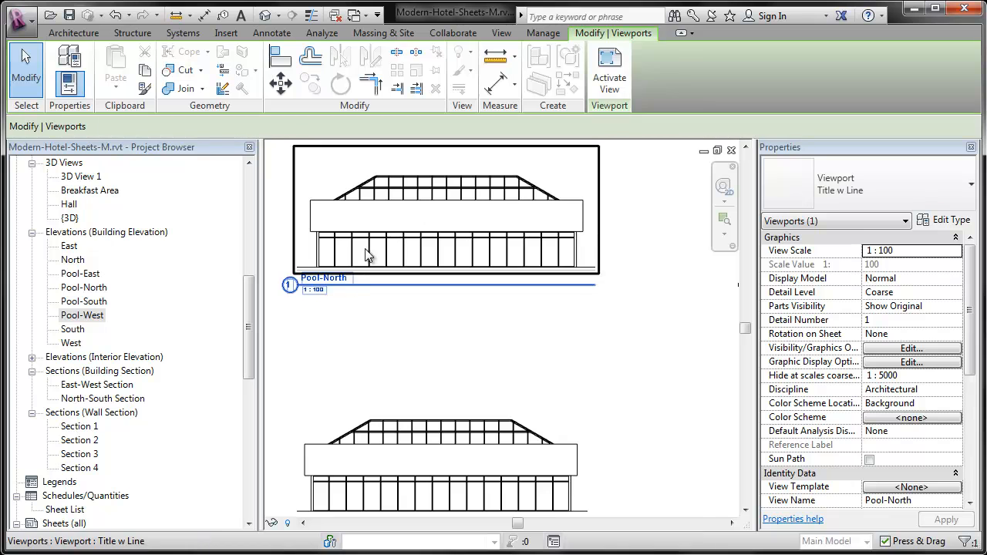
pyautogui.click(353, 279)
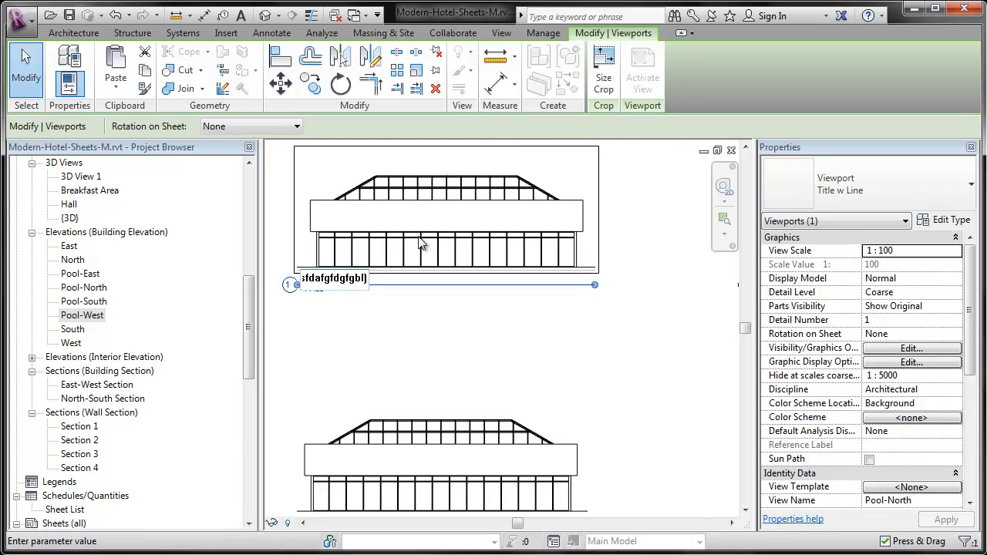
pyautogui.press('Return')
pyautogui.click(524, 372)
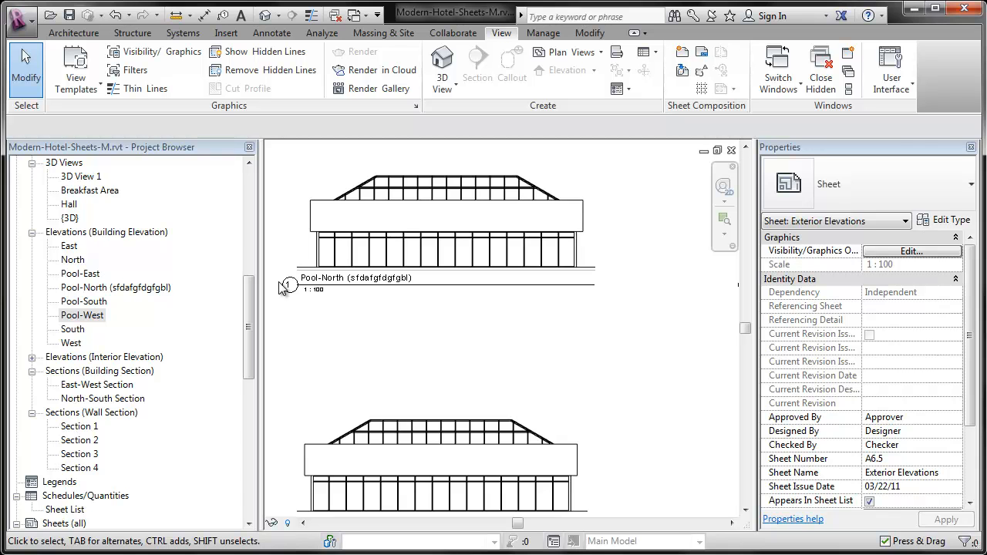
# Open the 1st Floor plan and examine the sheet reference in the elevation marker beside the curved wall's east end.
pyautogui.click(247, 312)
pyautogui.moveTo(246, 308); pyautogui.dragTo(256, 200)
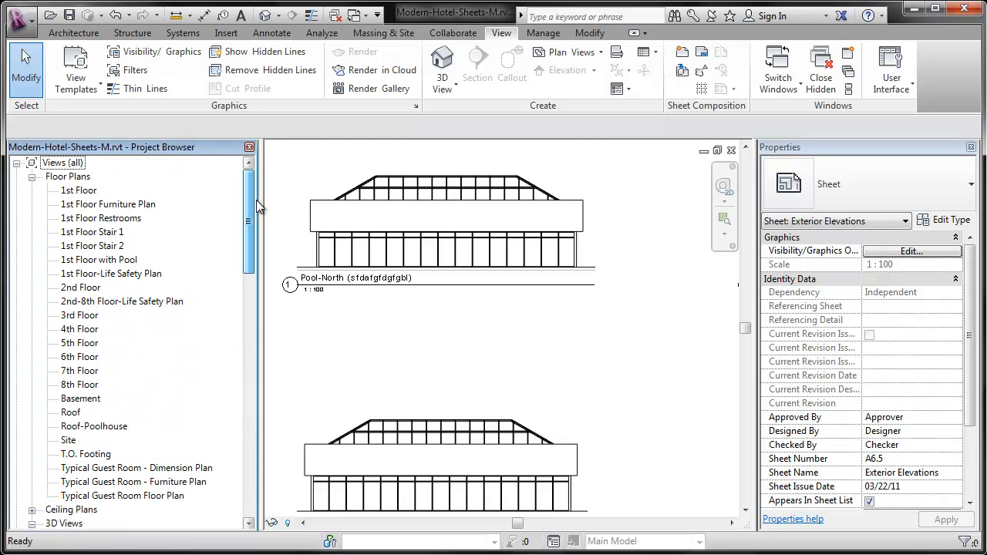
pyautogui.doubleClick(80, 191)
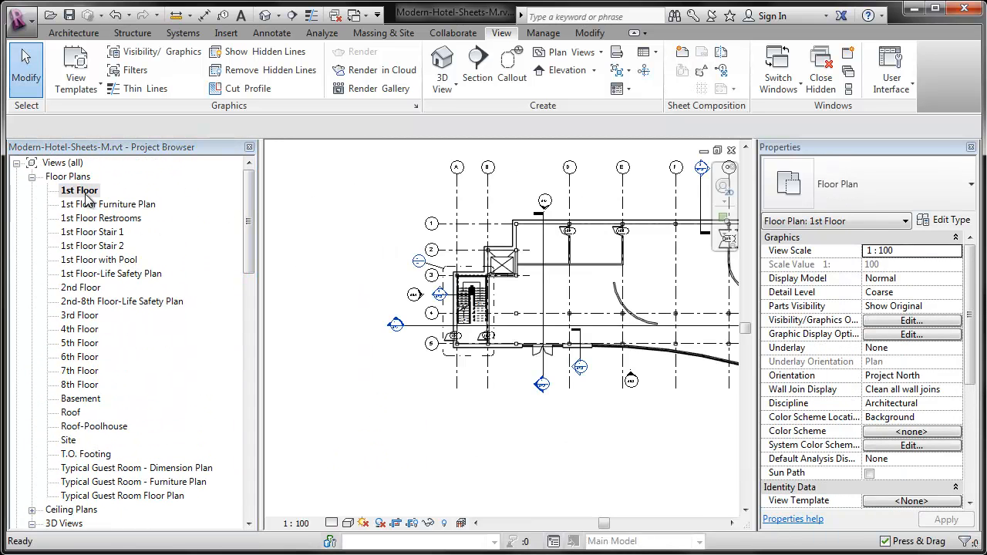
pyautogui.moveTo(606, 436); pyautogui.dragTo(459, 422, button='middle')
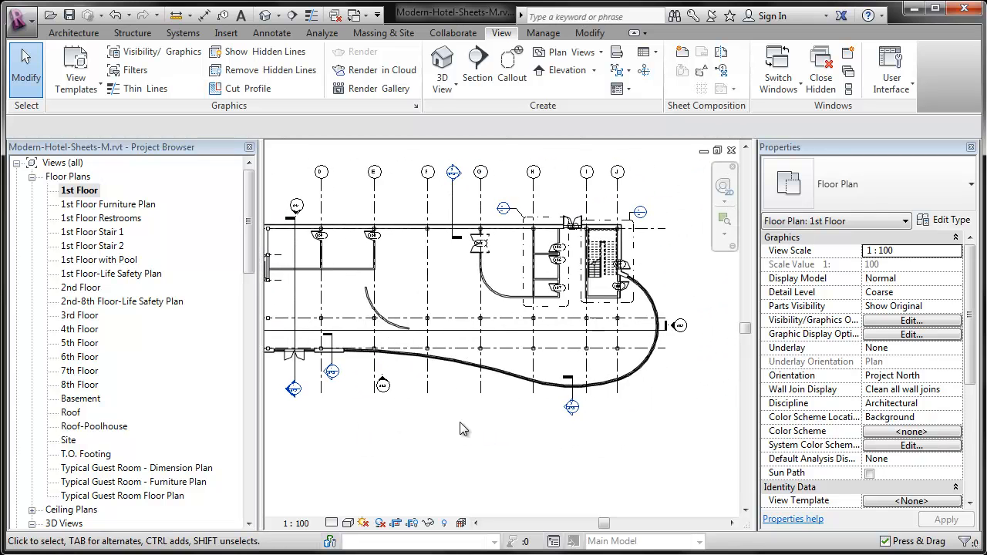
pyautogui.scroll(6, 683, 335)
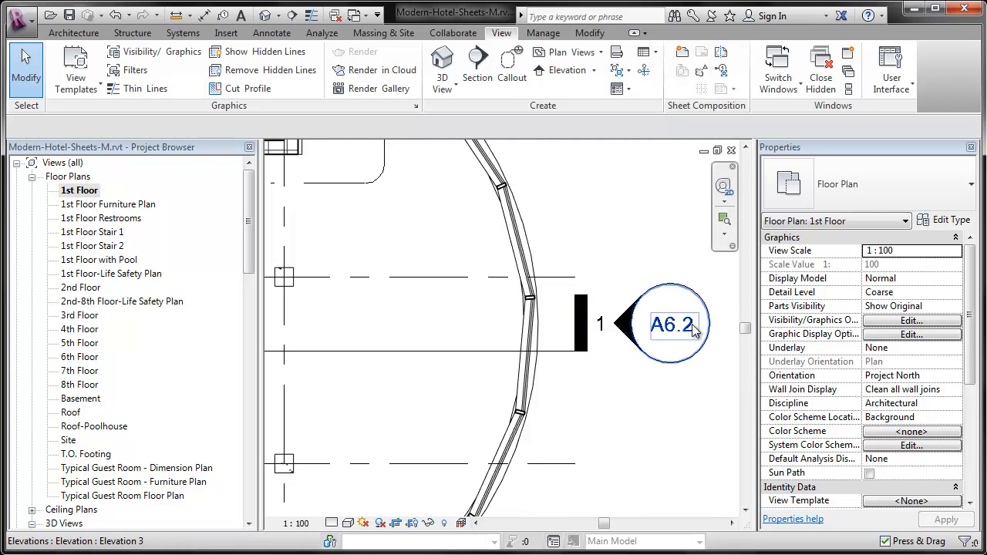
pyautogui.scroll(-2, 714, 341)
pyautogui.scroll(-1, 710, 335)
# Examine the detail and sheet numbers in the section and elevation markers along the 1st Floor plan's south and west sides.
pyautogui.moveTo(590, 452); pyautogui.dragTo(689, 343, button='middle')
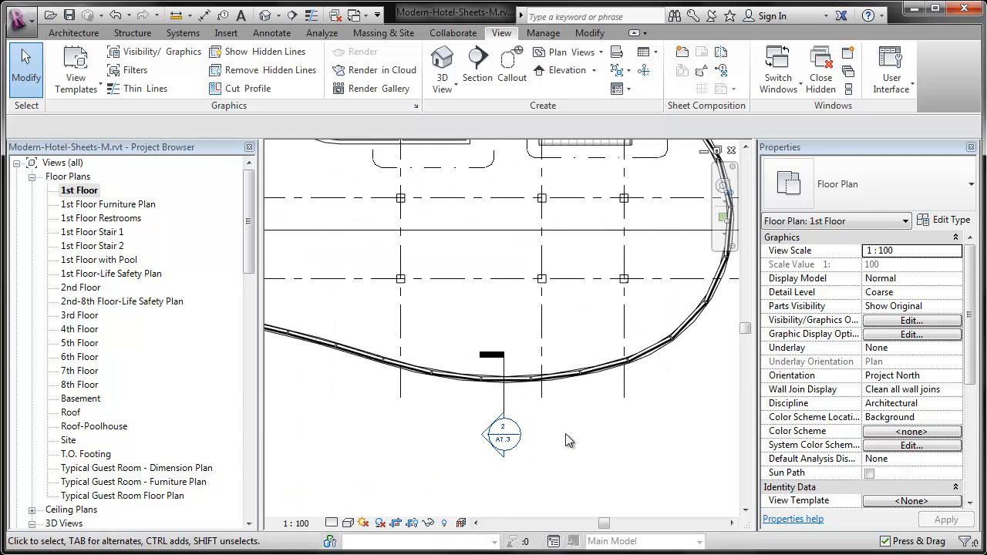
pyautogui.scroll(4, 508, 427)
pyautogui.moveTo(509, 445); pyautogui.dragTo(581, 443, button='middle')
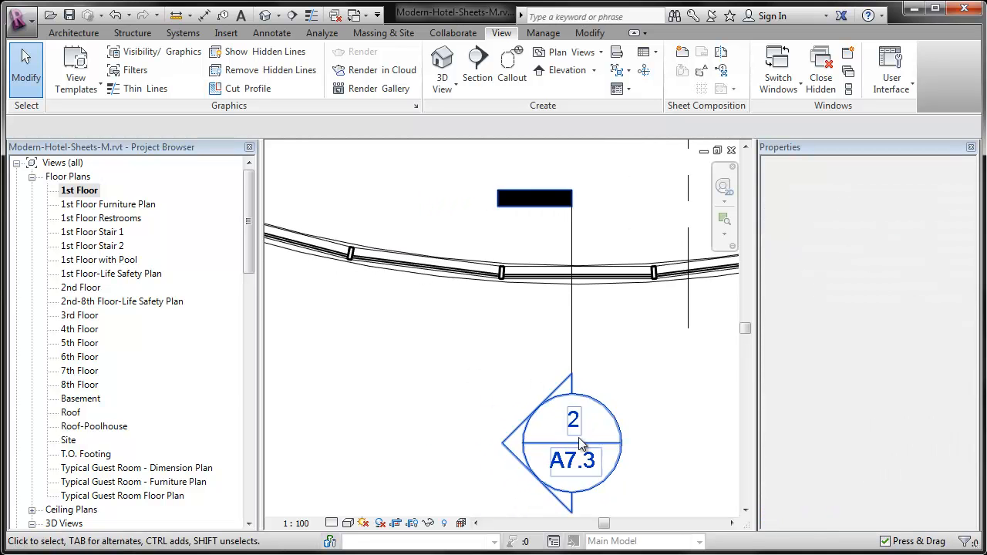
pyautogui.scroll(-4, 691, 414)
pyautogui.scroll(-1, 706, 405)
pyautogui.moveTo(401, 378); pyautogui.dragTo(551, 401, button='middle')
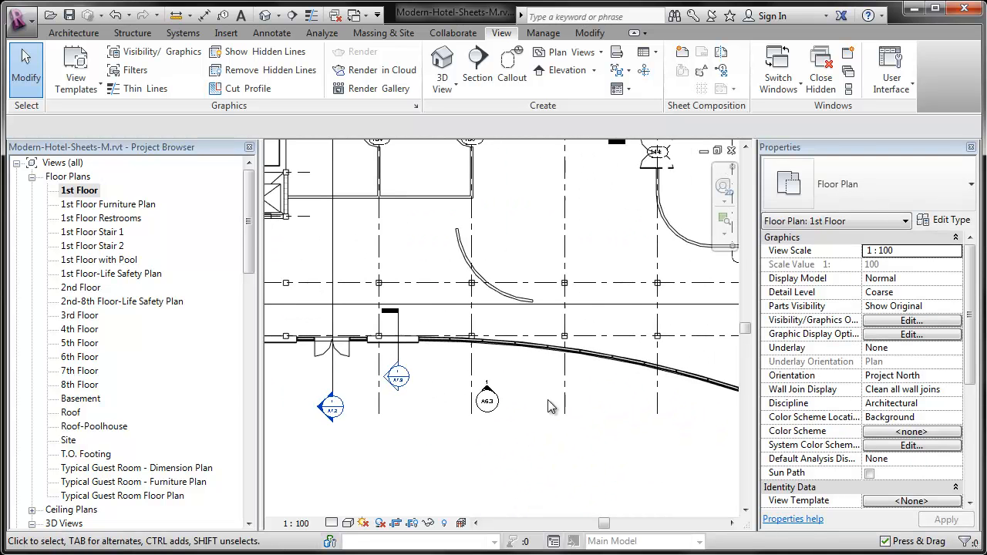
pyautogui.scroll(5, 332, 407)
pyautogui.scroll(-4, 331, 407)
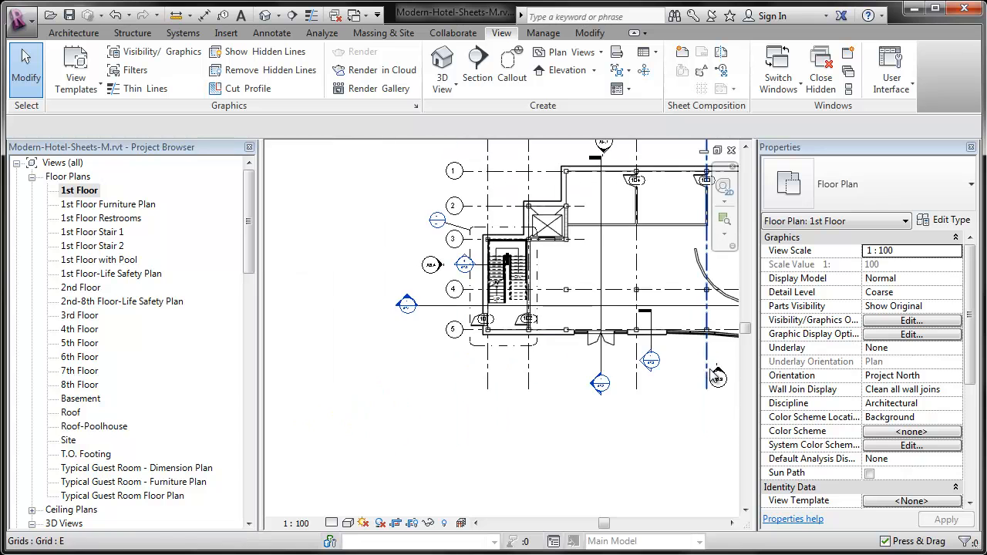
pyautogui.scroll(5, 432, 265)
pyautogui.scroll(-3, 431, 265)
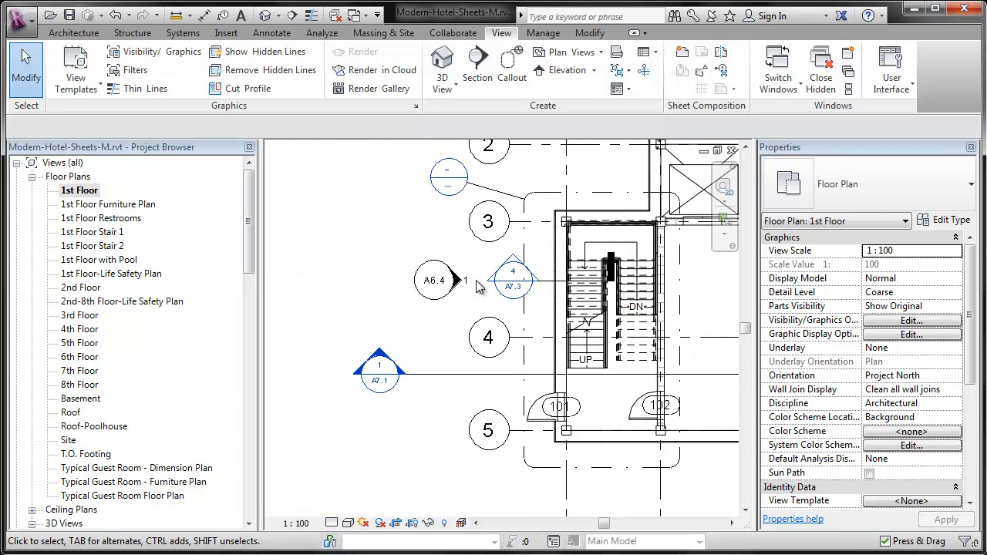